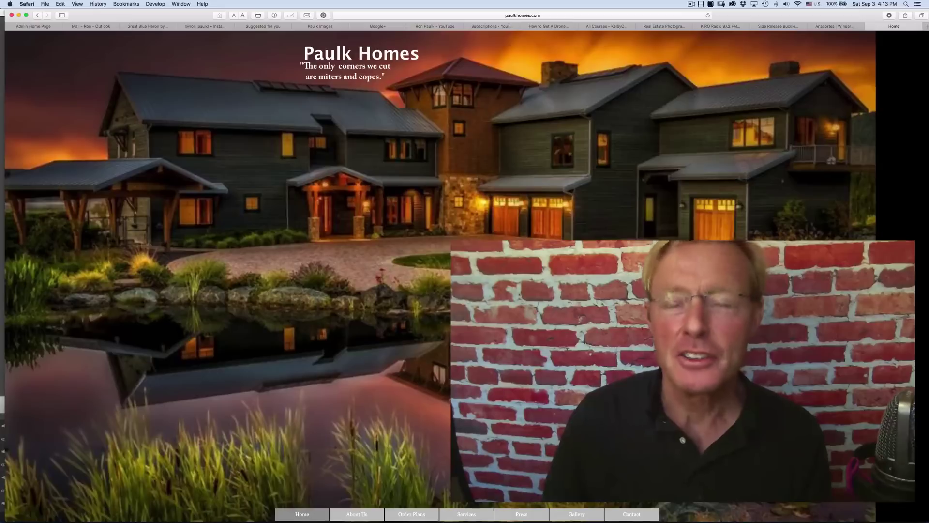
Step: Bring up the SketchUp workbench model and orbit to look down on it
mouse_move(464, 520)
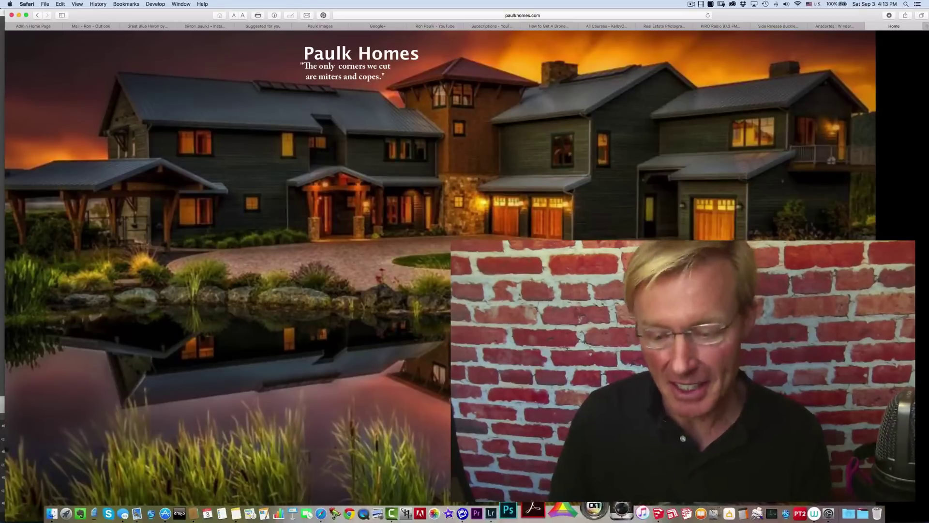
left_click(624, 512)
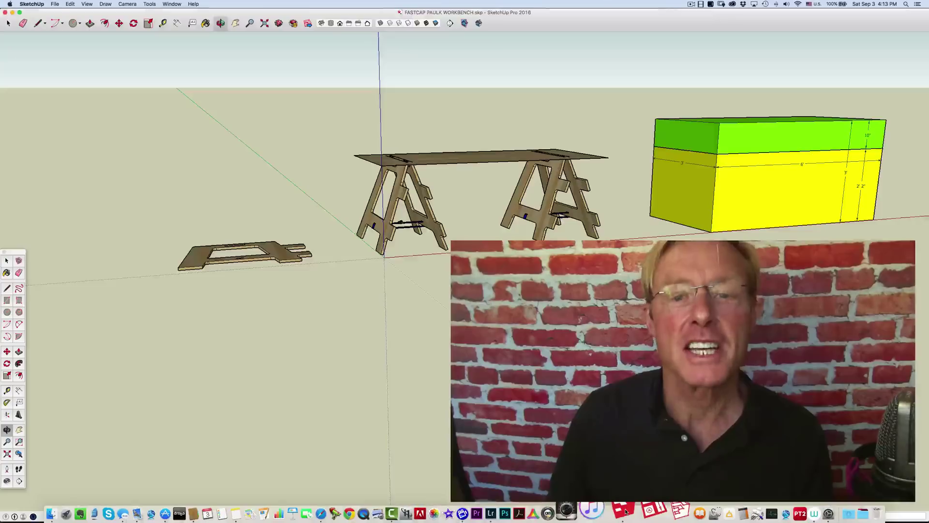
mouse_move(450, 271)
left_mouse_down()
mouse_move(452, 299)
mouse_move(498, 309)
mouse_move(475, 307)
left_mouse_up()
mouse_move(579, 259)
left_mouse_down()
mouse_move(521, 263)
mouse_move(570, 280)
left_mouse_up()
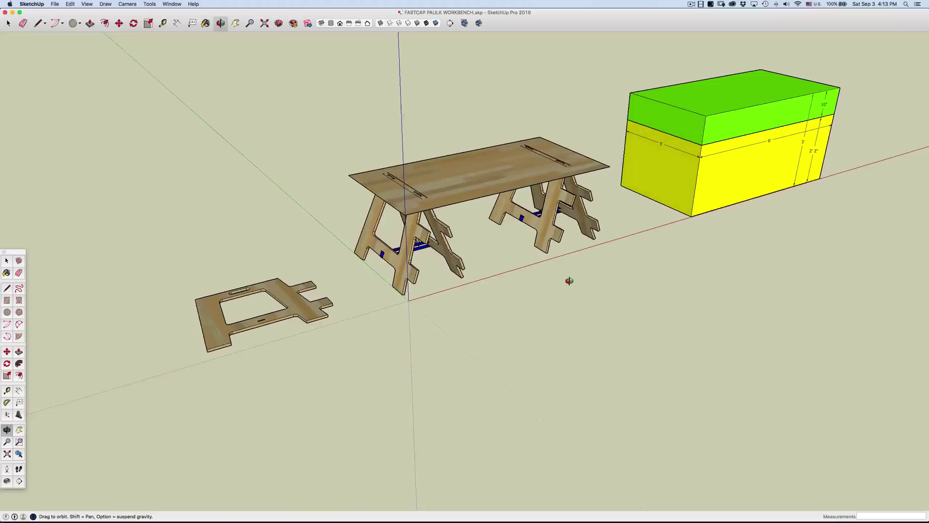
Step: Orbit and zoom around the workbench, ending at a level front view
left_click_drag(404, 266, 400, 228)
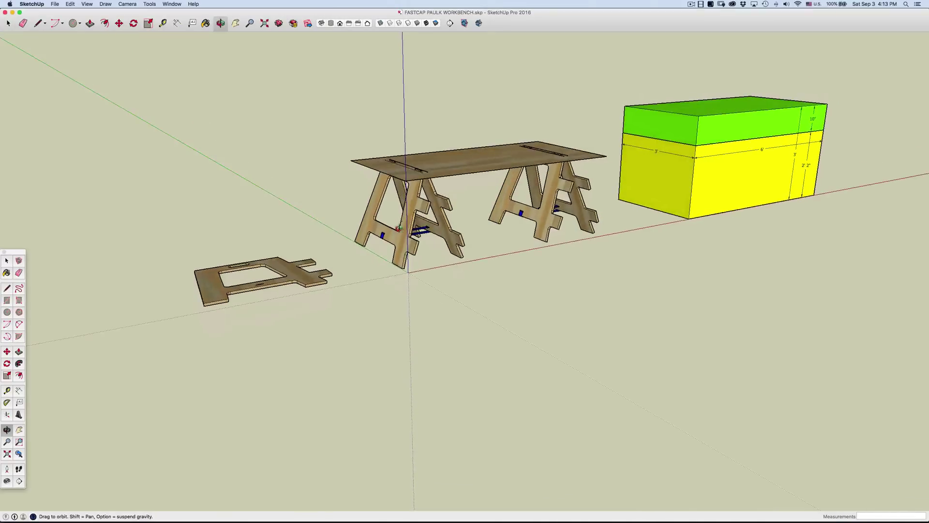
scroll(412, 241, "up", 3)
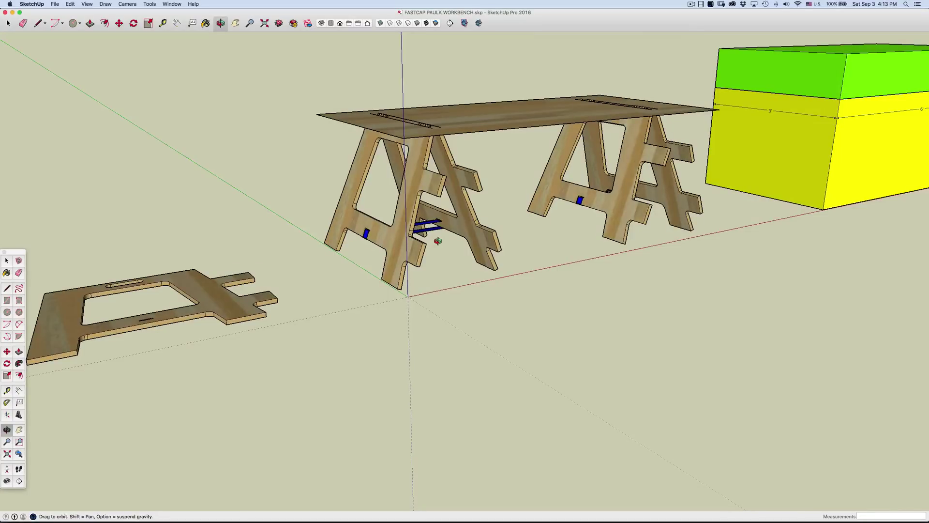
left_click_drag(429, 250, 257, 231)
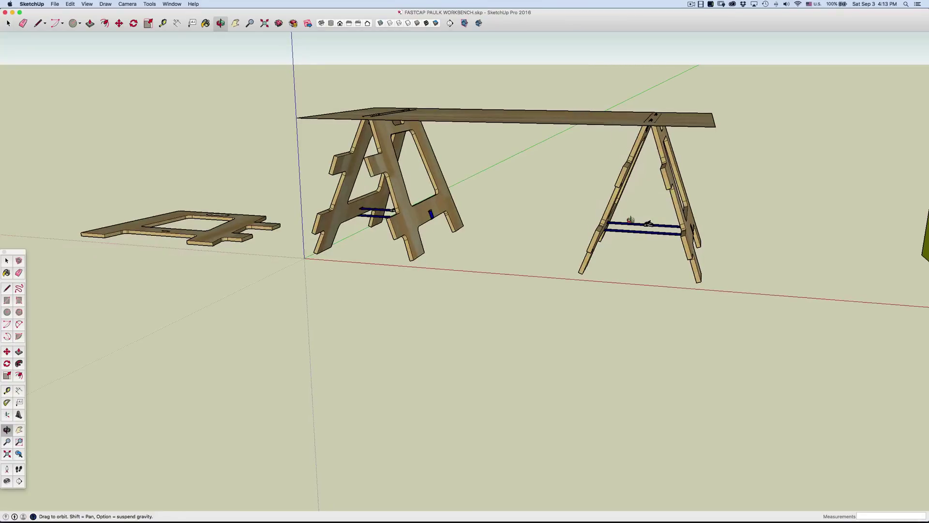
mouse_move(342, 219)
left_mouse_down()
mouse_move(440, 235)
mouse_move(355, 227)
left_mouse_up()
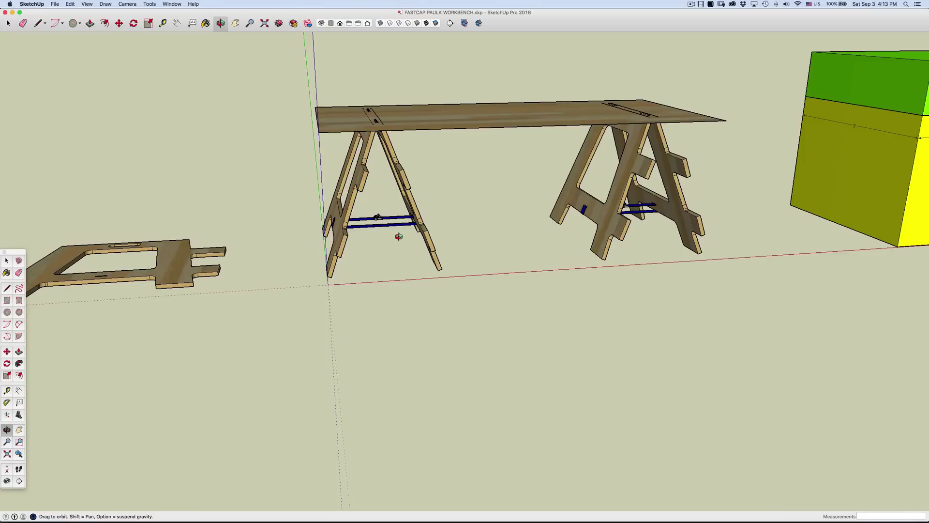
left_click_drag(390, 232, 484, 256)
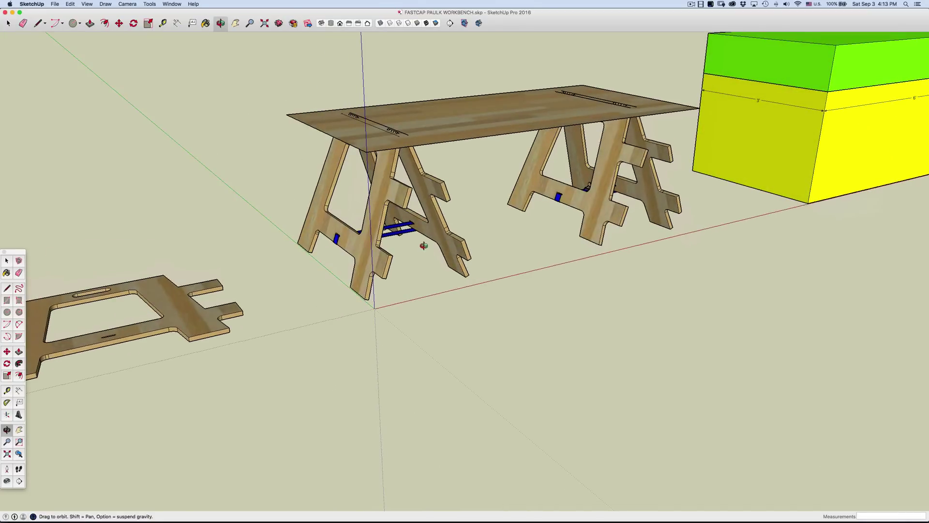
left_click_drag(423, 245, 415, 243)
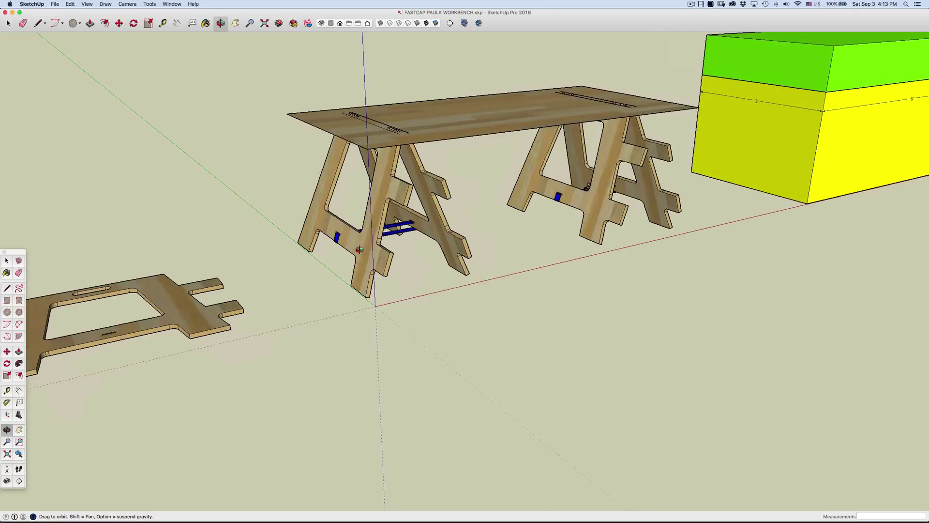
scroll(359, 250, "up", 4)
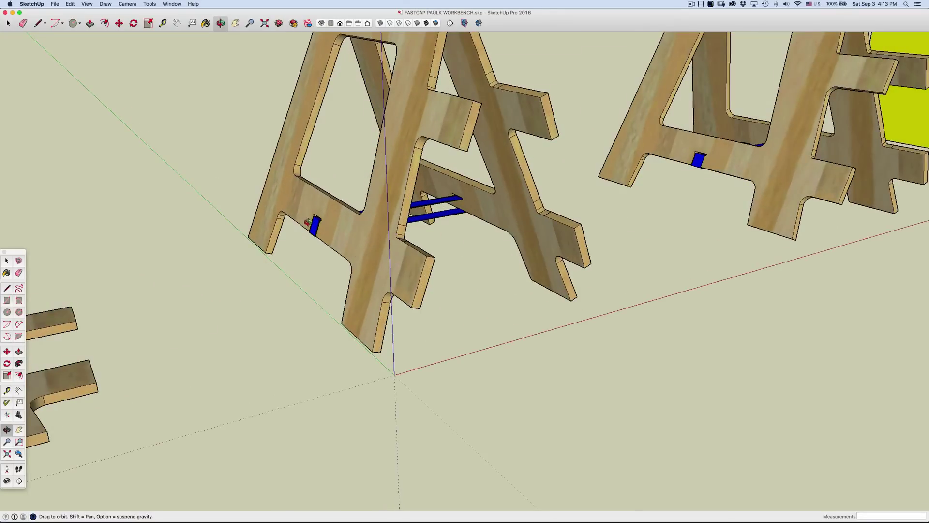
left_click_drag(416, 216, 375, 201)
scroll(375, 206, "up", 4)
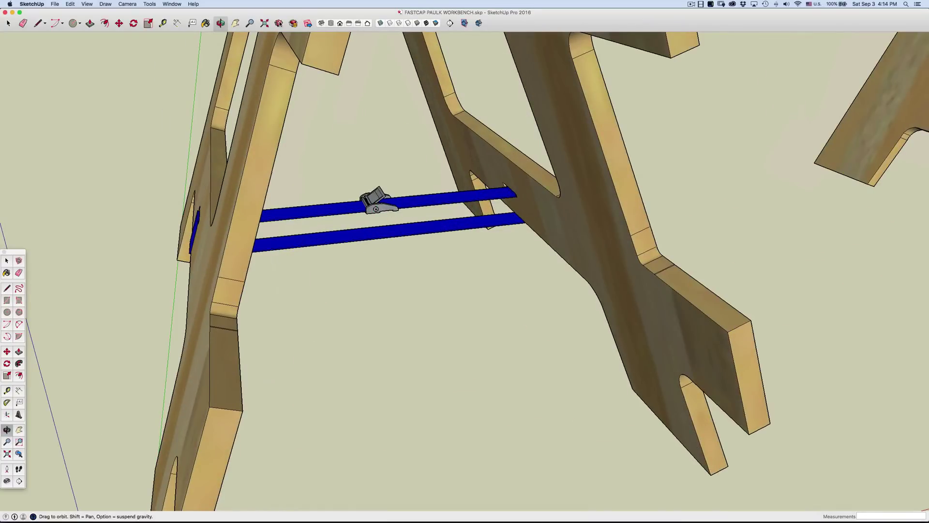
mouse_move(358, 255)
left_mouse_down()
mouse_move(388, 251)
mouse_move(353, 245)
mouse_move(363, 249)
left_mouse_up()
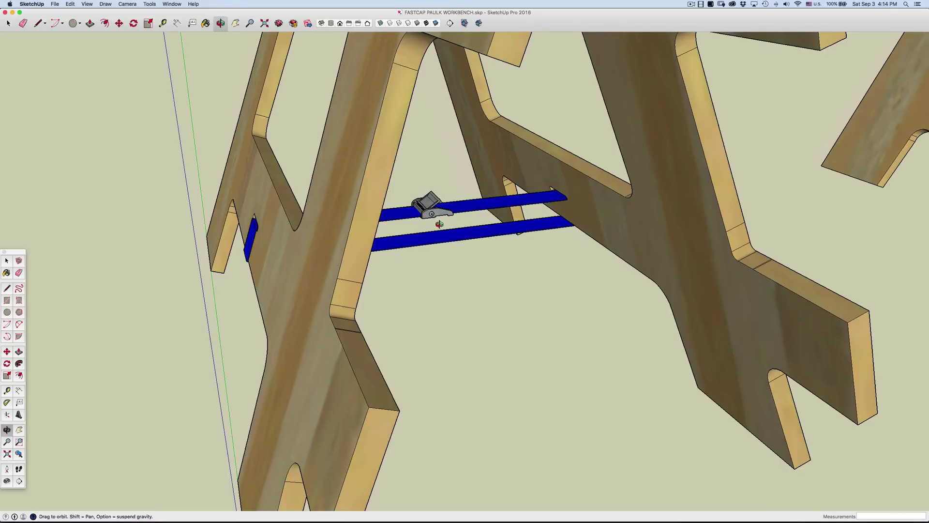
scroll(439, 225, "down", 6)
left_click_drag(428, 224, 440, 237)
scroll(441, 237, "down", 4)
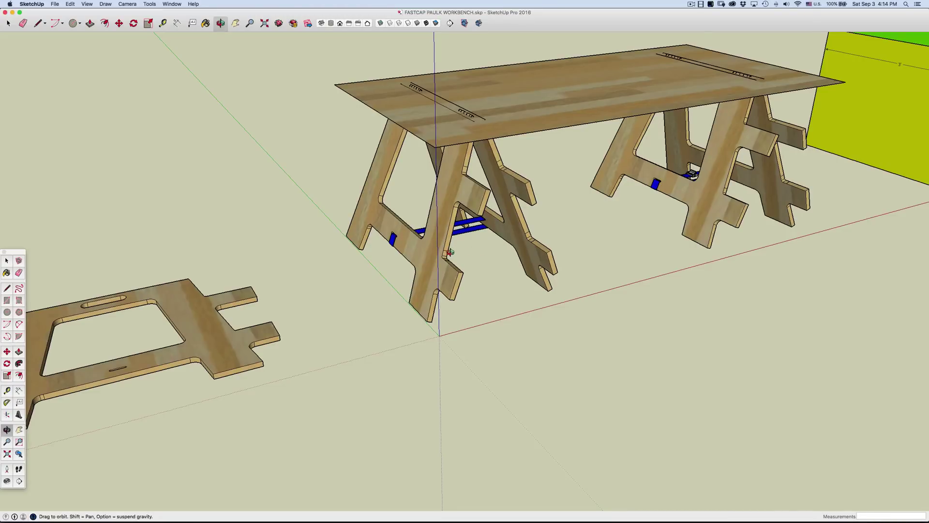
Step: Copy the left sawhorse and place the copy on the ground in front of the workbench
key("space")
left_click(423, 267)
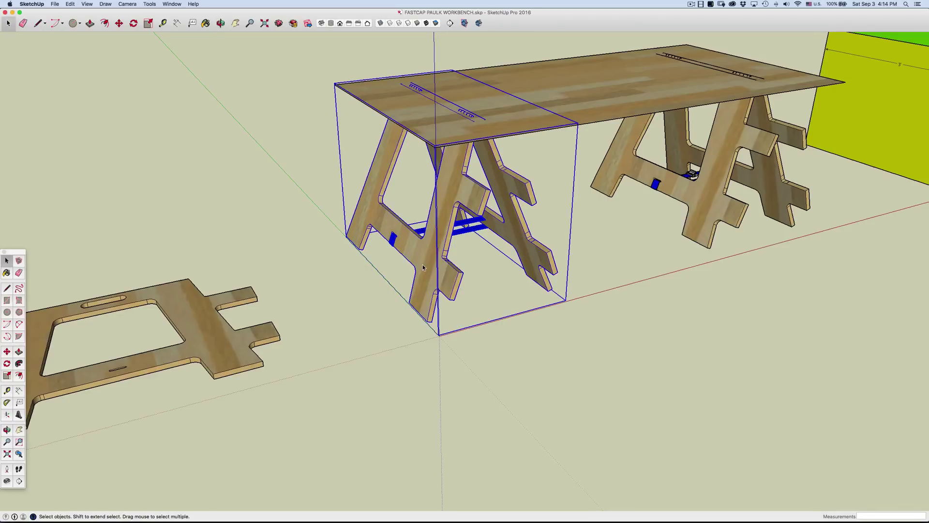
key("m")
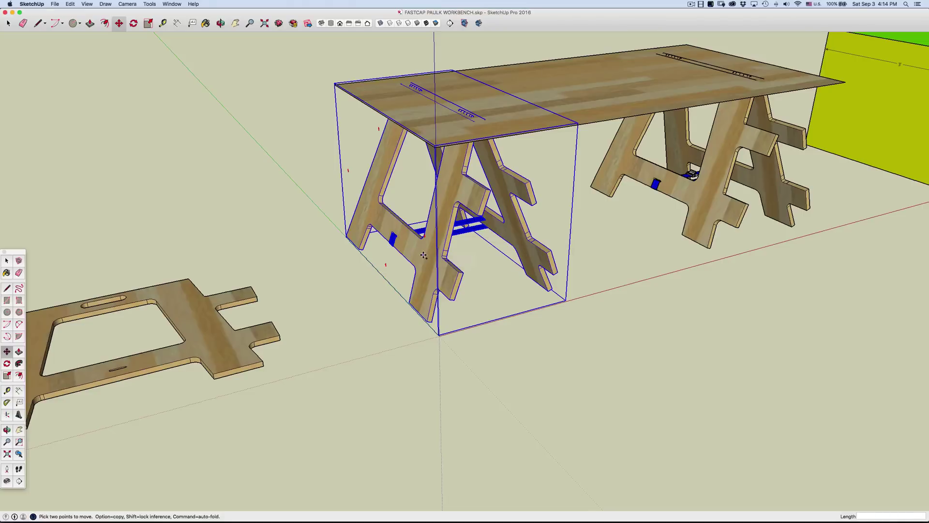
left_click(424, 256)
key("alt")
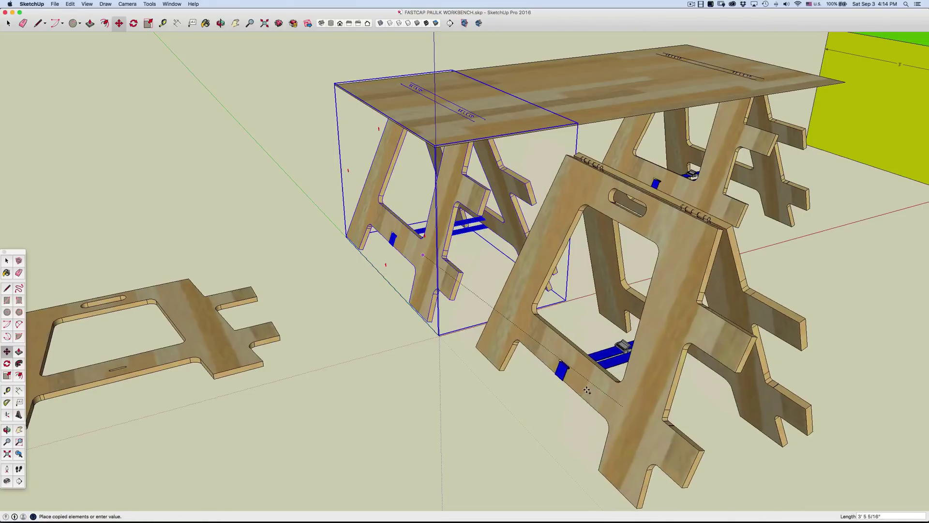
scroll(587, 395, "down", 5)
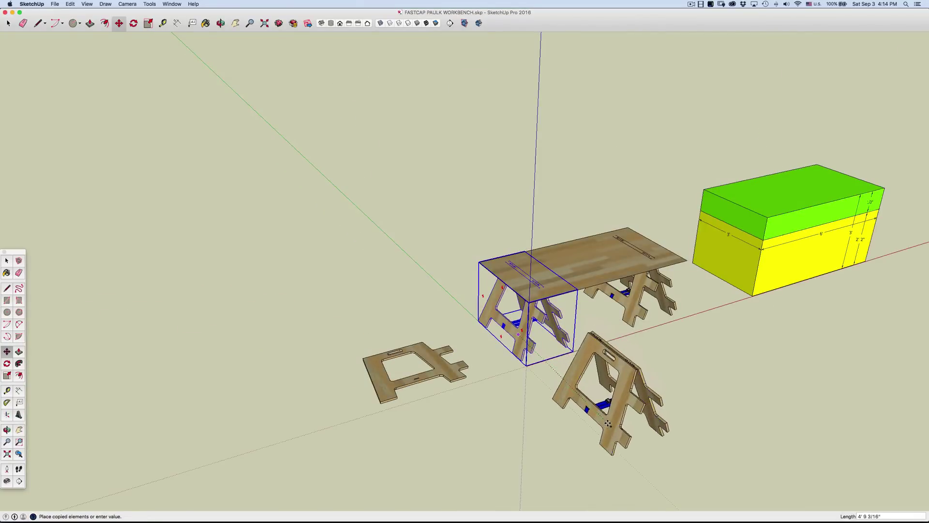
left_click(608, 424)
key("space")
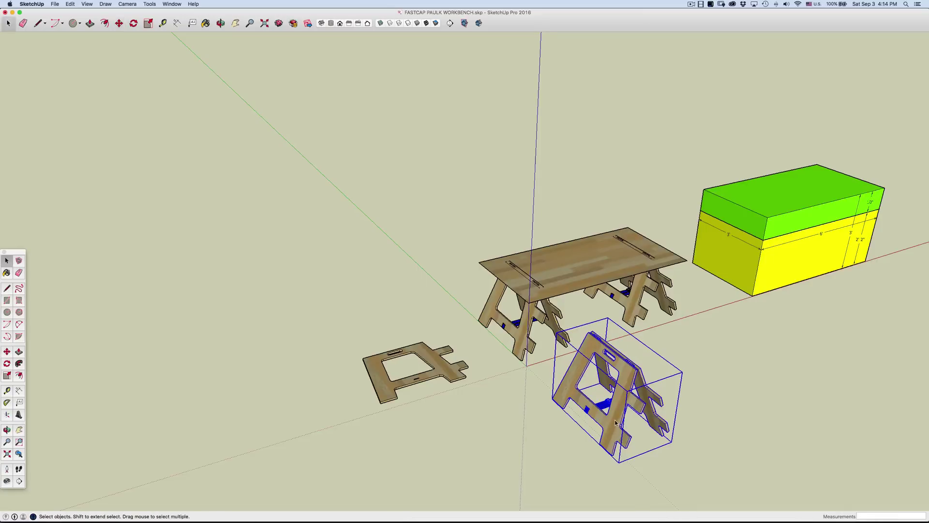
Step: Explode the sawhorse copy and its front leg panel, then regroup the leg panel geometry
right_click(616, 422)
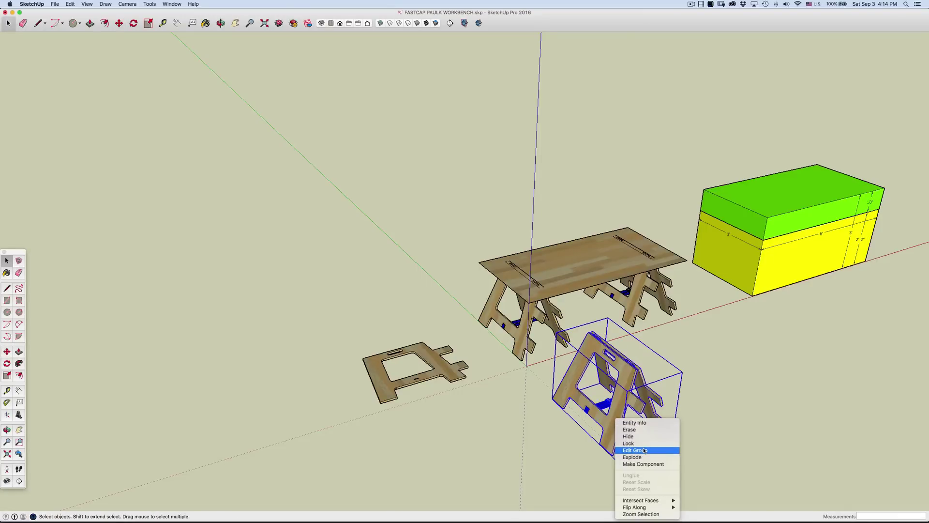
left_click(632, 457)
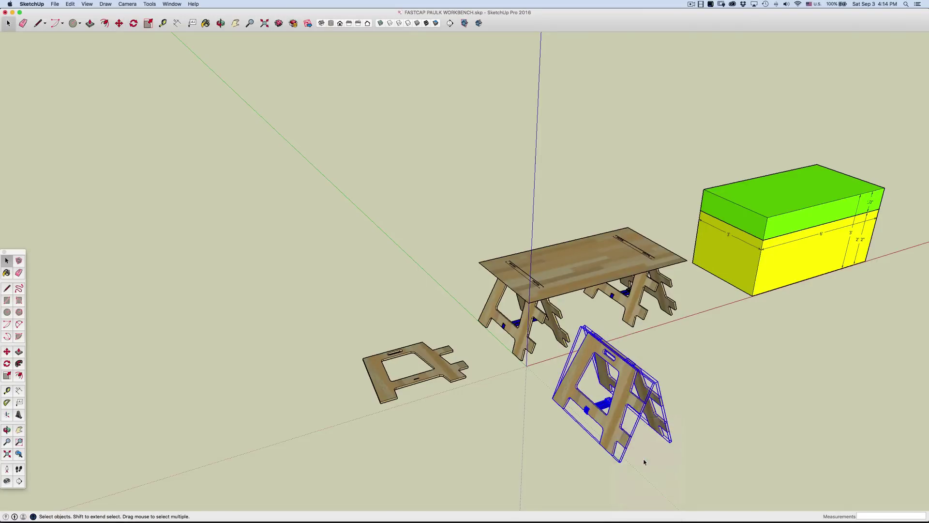
left_click(610, 431)
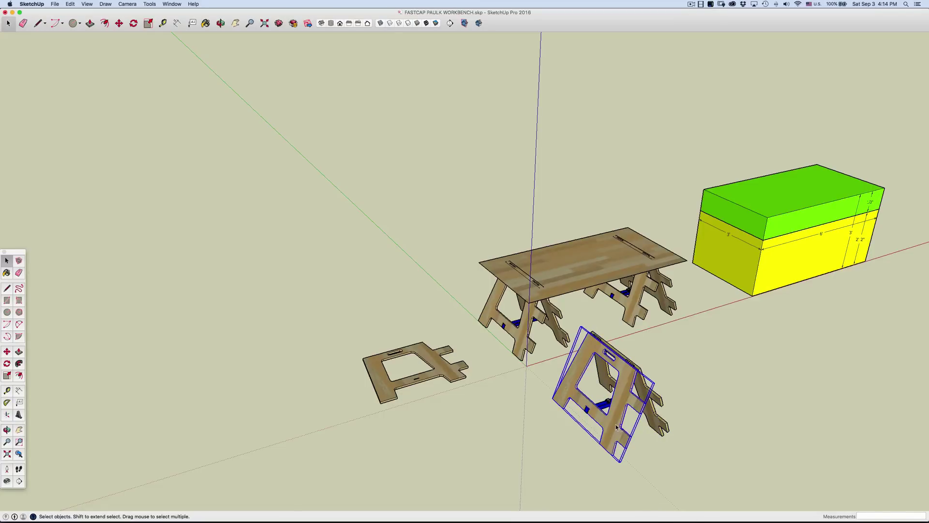
right_click(617, 427)
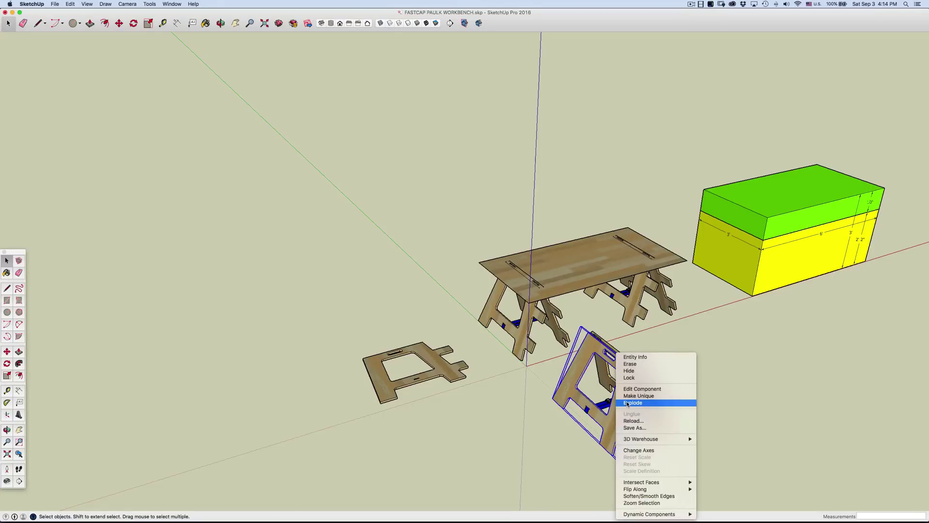
left_click(628, 403)
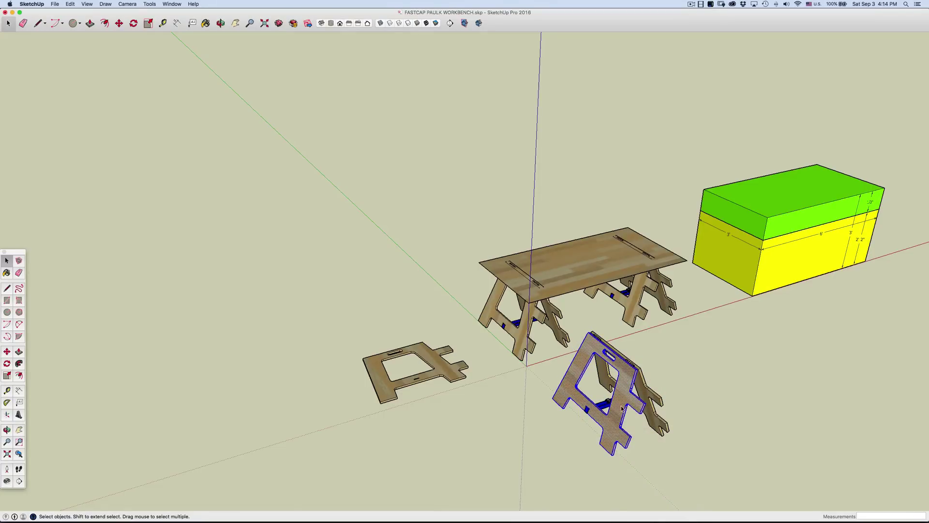
right_click(622, 408)
left_click(635, 446)
Step: Explode the right leg panel, combine all the pieces into one group, and deselect
left_click(657, 419)
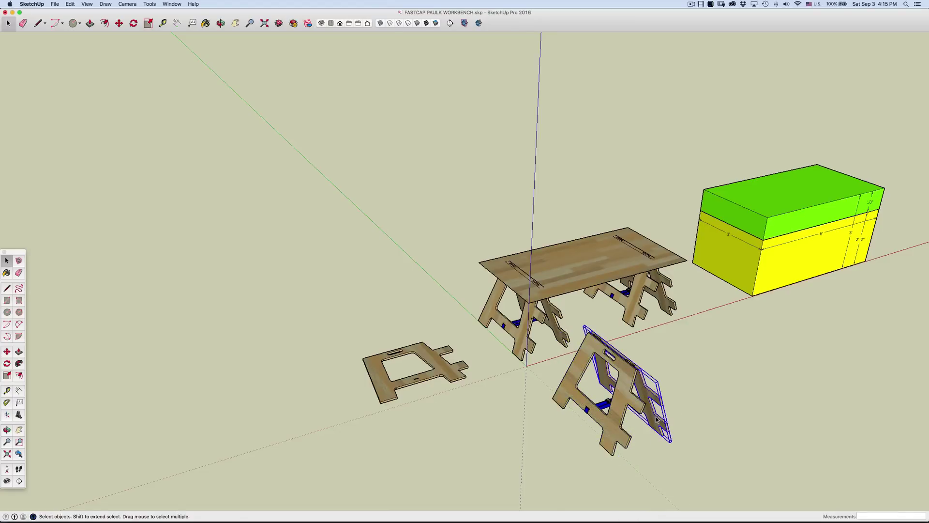
right_click(654, 421)
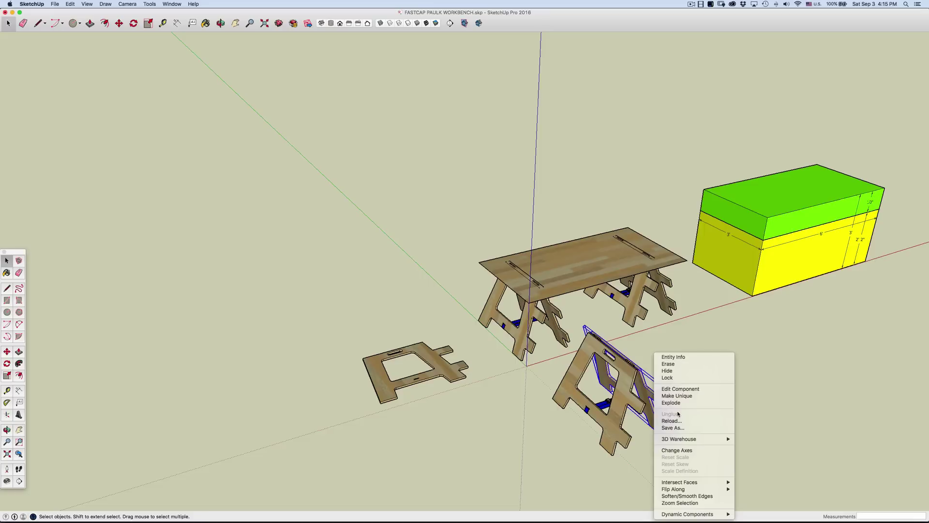
left_click(667, 405)
left_click(673, 403)
right_click(642, 391)
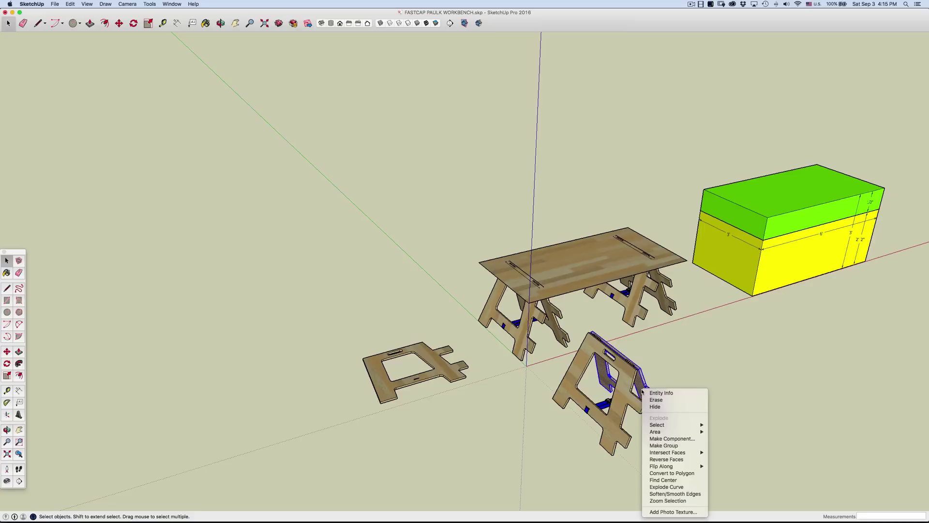
left_click(677, 445)
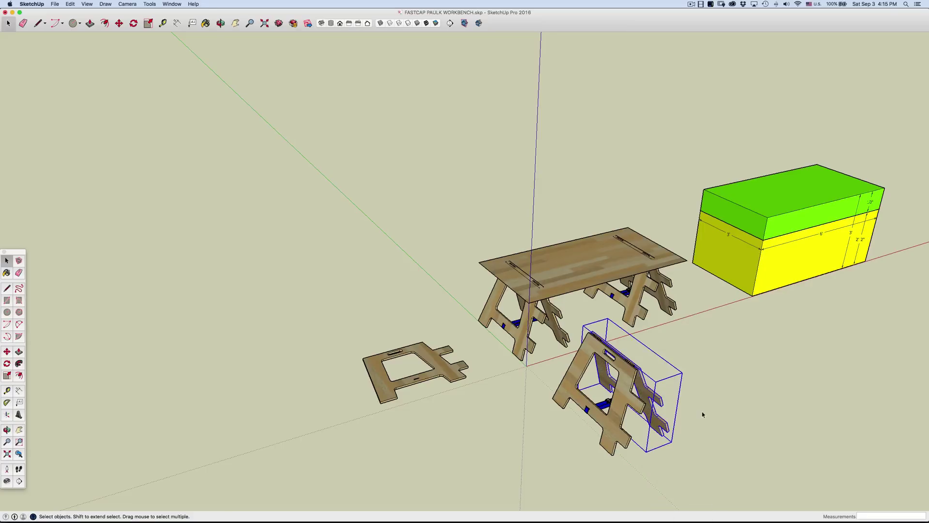
left_click(642, 434)
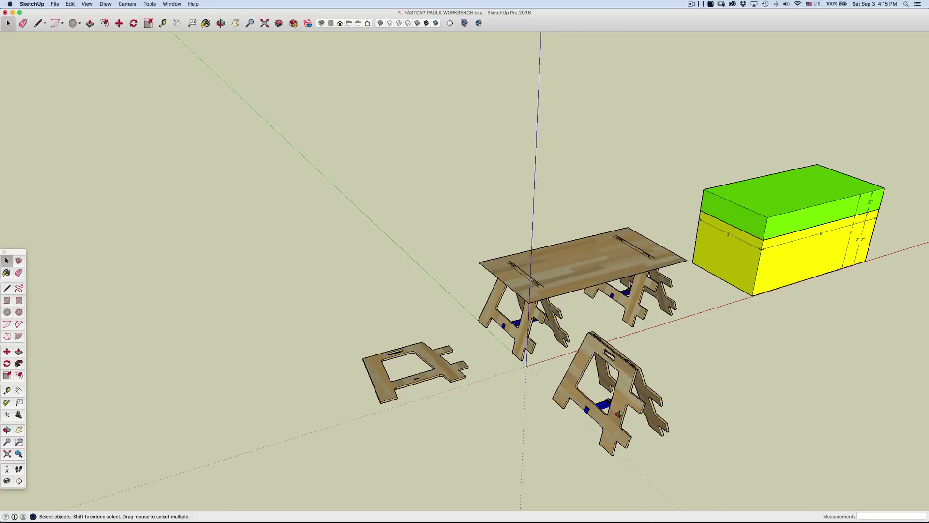
Step: Delete the blue key parts from the front sawhorse
middle_click_drag(622, 417, 674, 295)
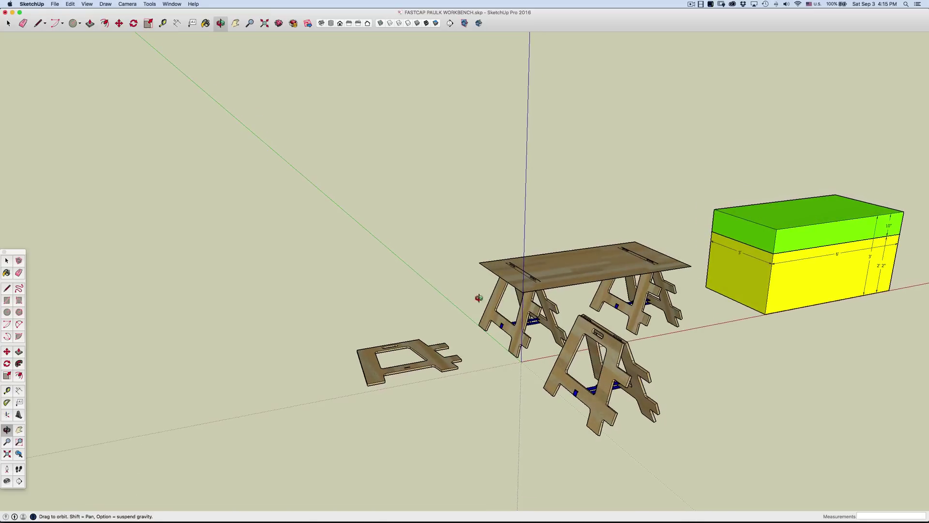
scroll(612, 402, "up", 3)
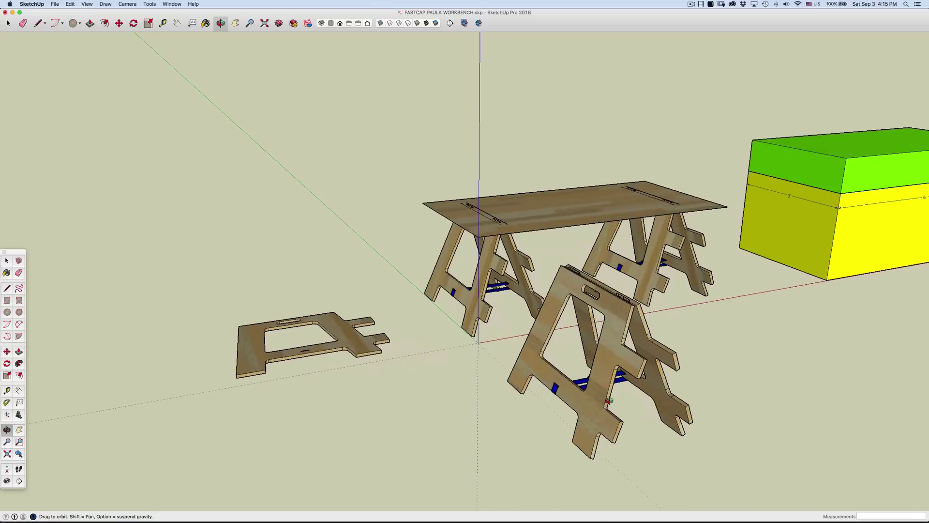
key("space")
left_click(584, 385)
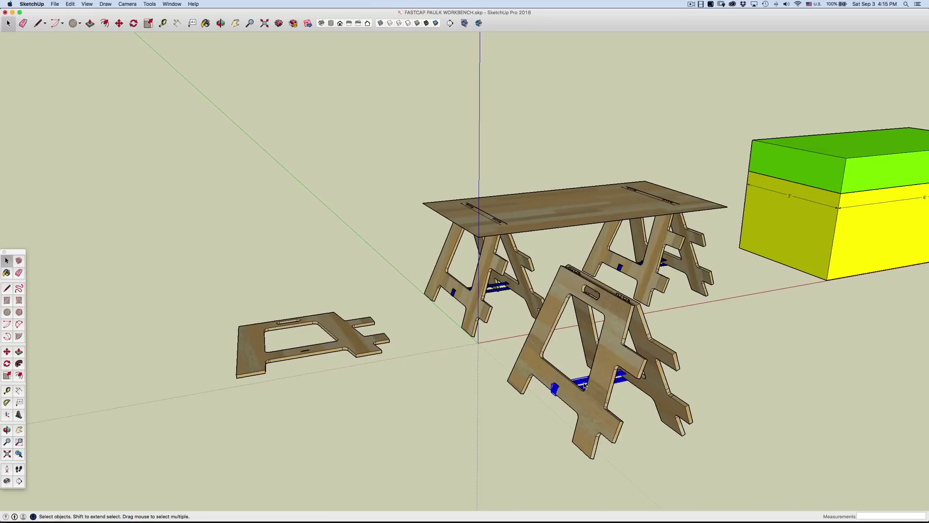
key("Delete")
Step: Move the small remaining wedge to the ground right of the sawhorse and deselect
middle_click_drag(580, 391, 530, 397)
key("space")
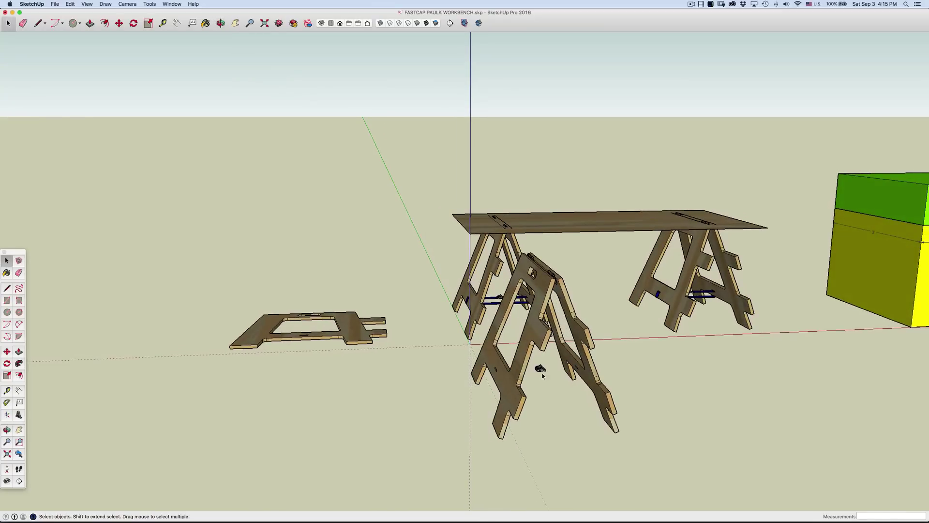
left_click(541, 368)
key("m")
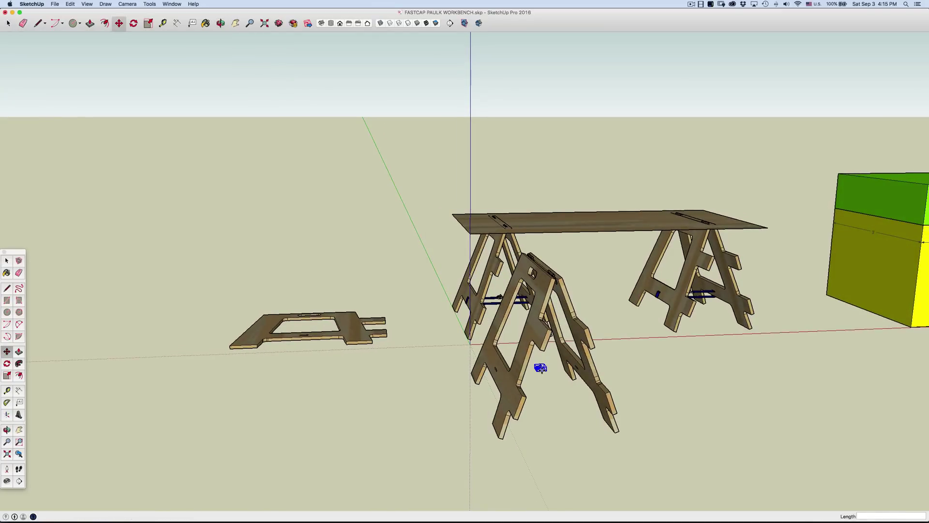
left_click(540, 369)
left_click(702, 360)
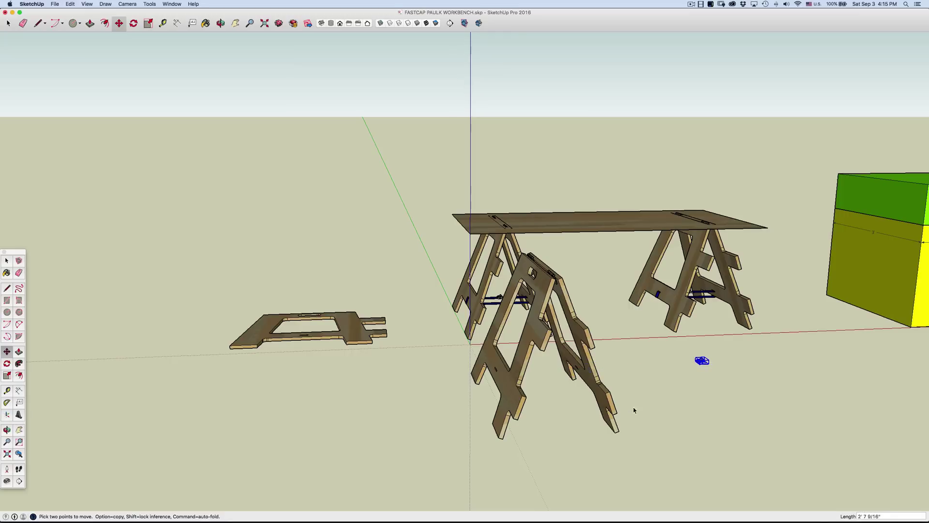
key("space")
left_click(467, 401)
scroll(506, 379, "up", 2)
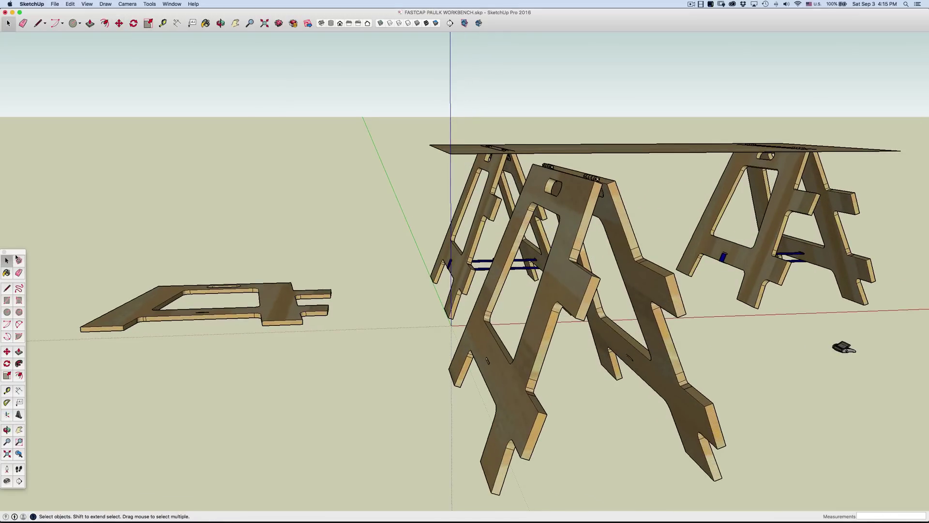
left_click_drag(17, 255, 124, 155)
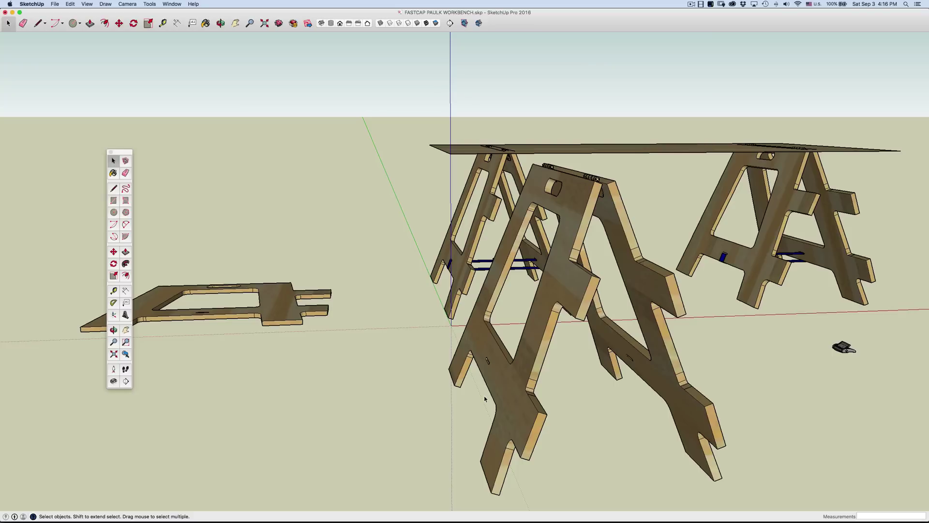
middle_click_drag(485, 400, 510, 360)
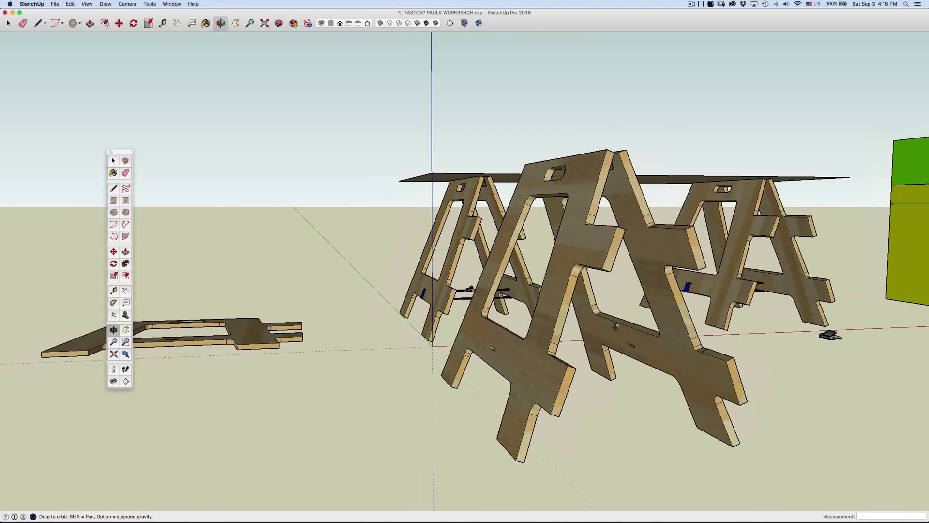
scroll(508, 360, "up", 4)
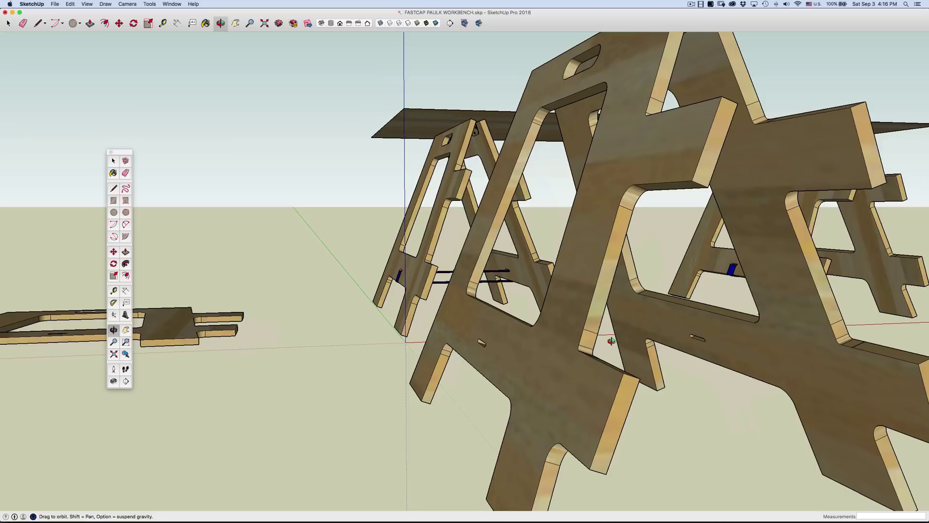
left_click_drag(570, 370, 370, 337)
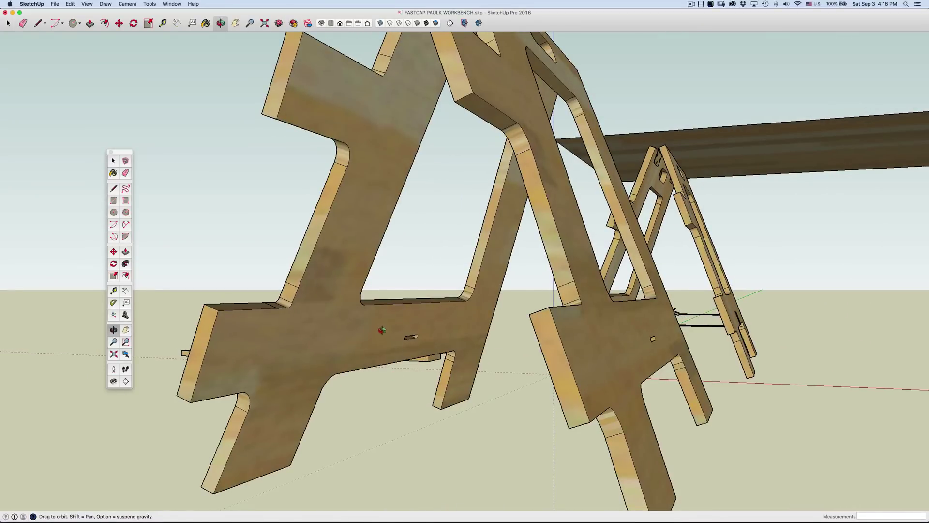
scroll(408, 339, "up", 5)
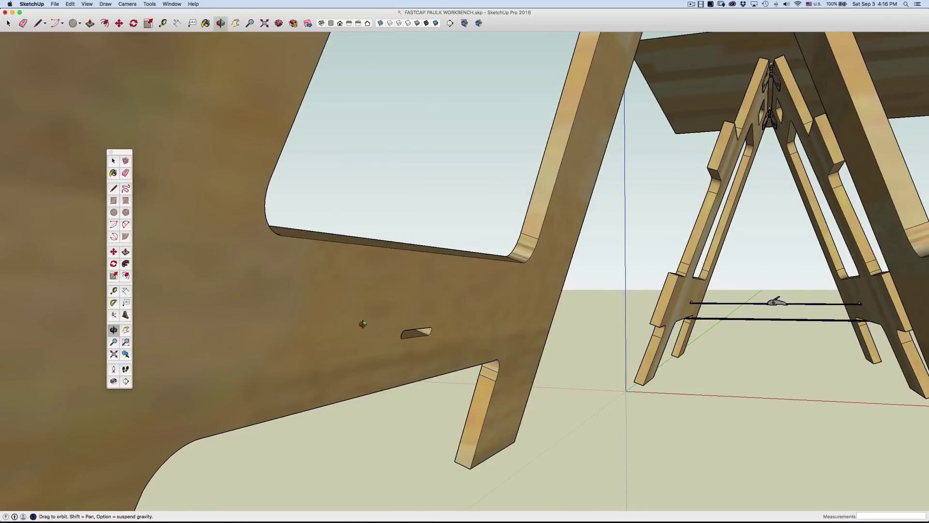
left_click_drag(381, 335, 535, 372)
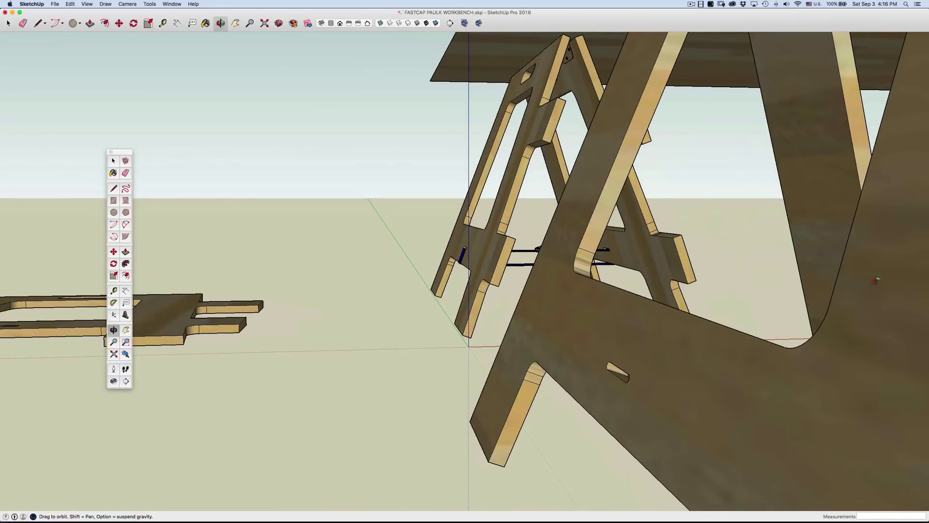
left_click_drag(643, 367, 434, 347)
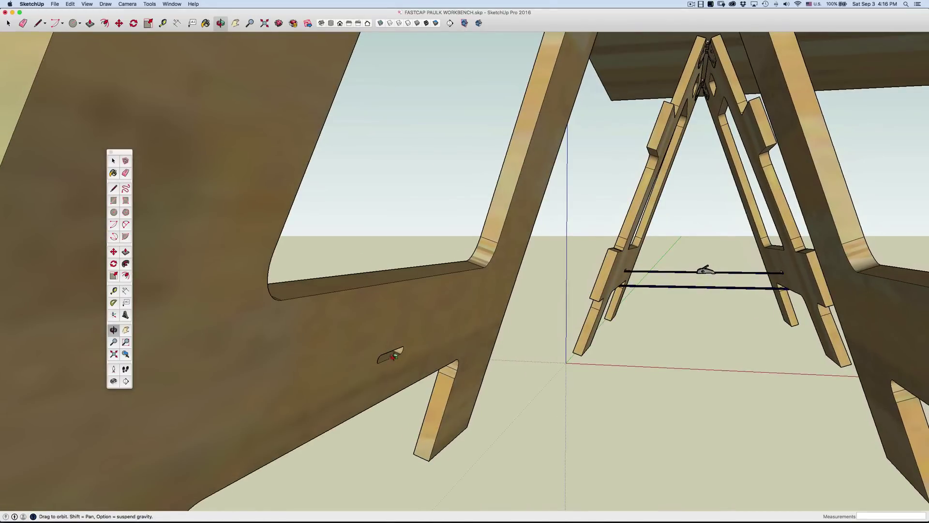
left_click_drag(387, 364, 550, 376)
Step: Start a line from the midpoint of the slot edge in the sawhorse leg panel
key("l")
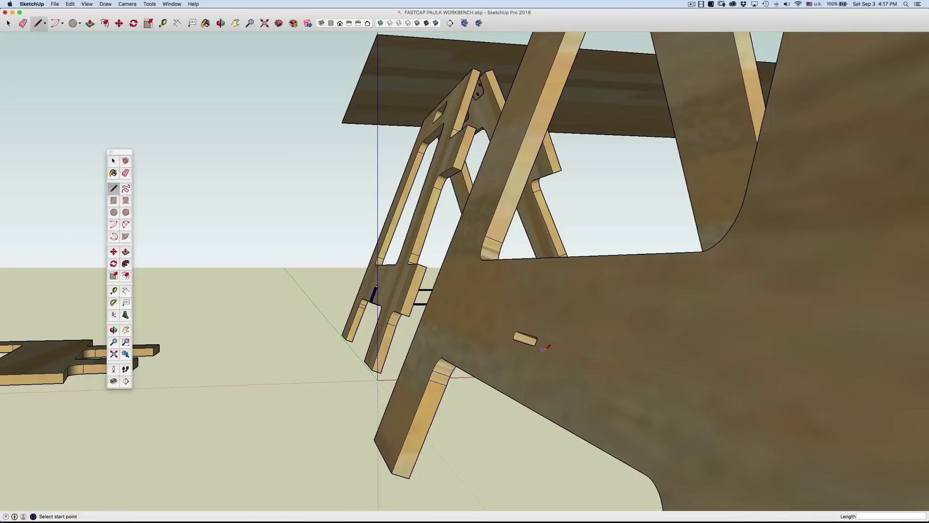
scroll(500, 341, "down", 3)
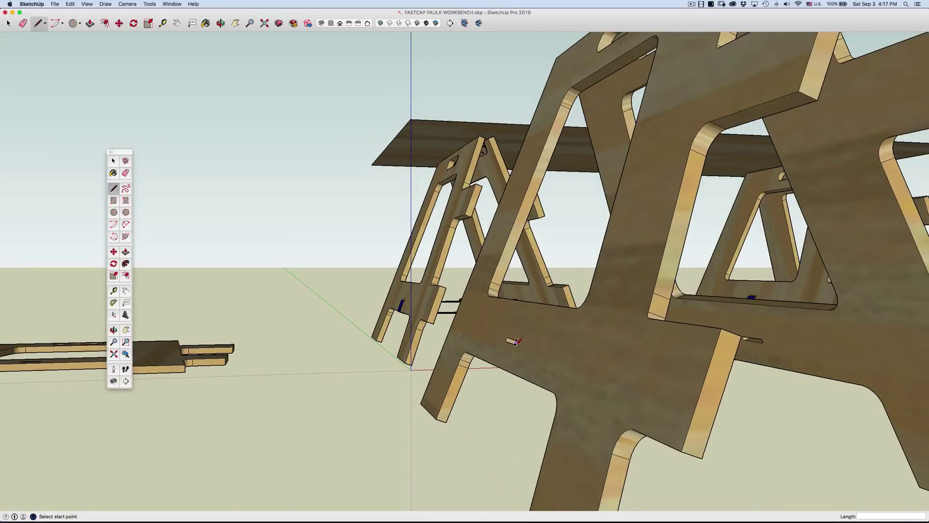
scroll(516, 342, "up", 3)
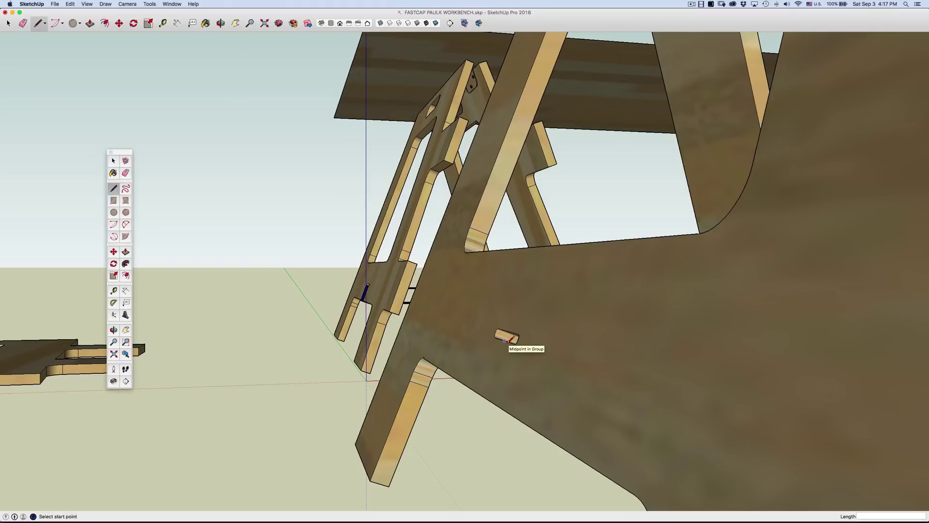
left_click(504, 340)
middle_click_drag(505, 341, 373, 332)
scroll(640, 362, "up", 5)
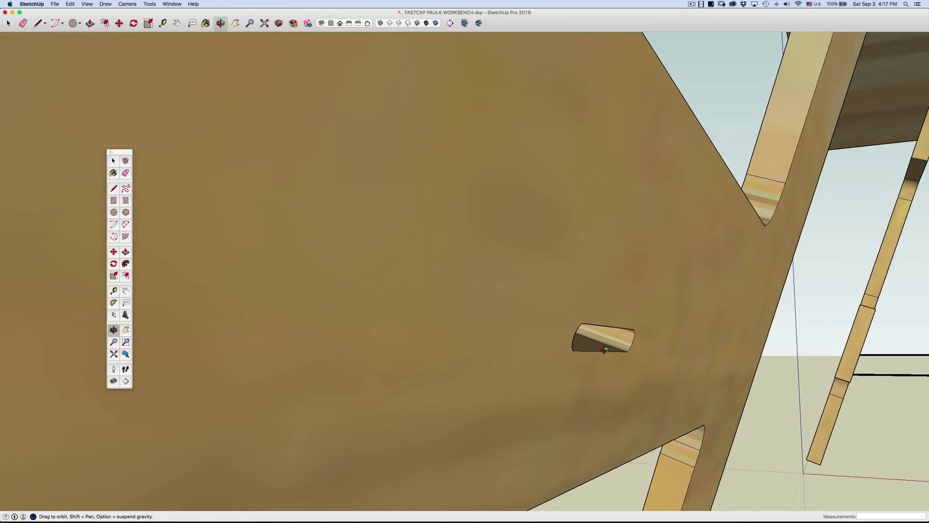
key("l")
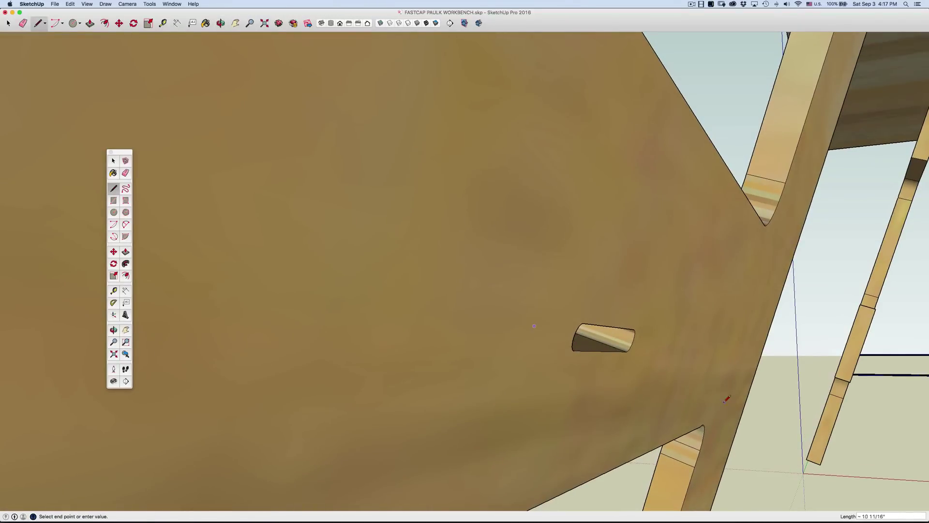
left_click(612, 325)
scroll(612, 326, "down", 4)
Step: Orbit and zoom in close to the plywood leg panel so its slot faces the view
scroll(613, 325, "down", 5)
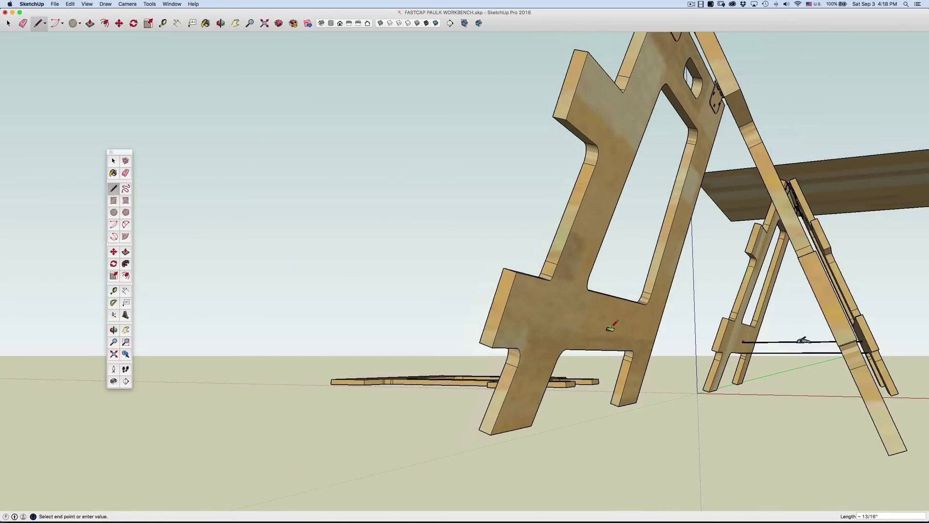
key("o")
left_click_drag(691, 326, 762, 350)
scroll(882, 352, "up", 10)
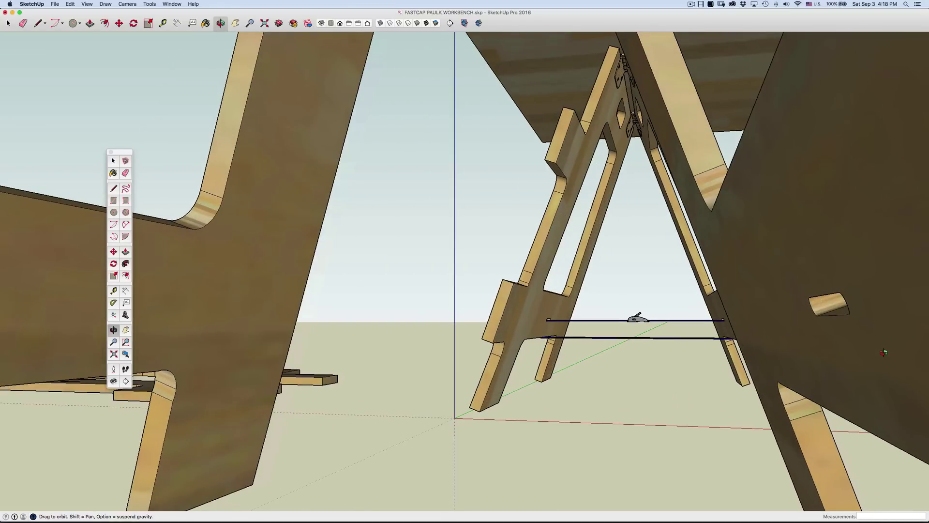
key("l")
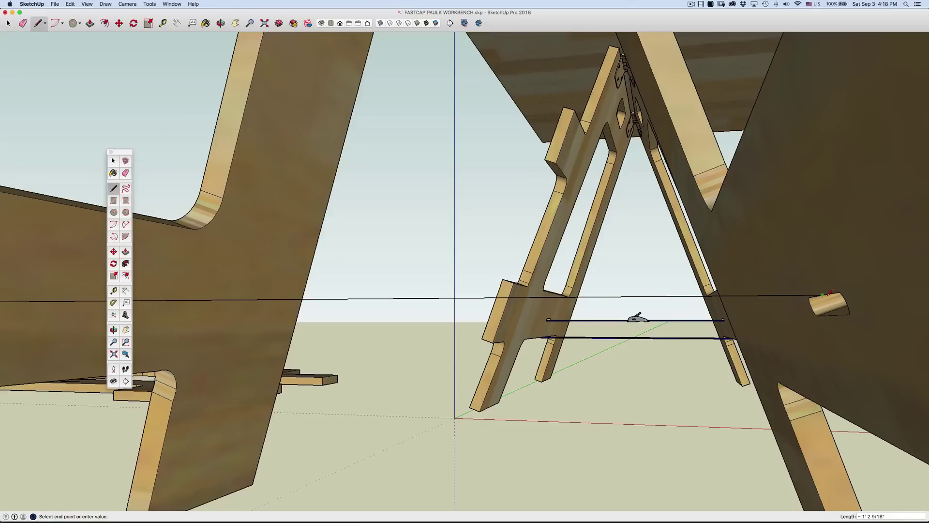
middle_click_drag(828, 294, 709, 325)
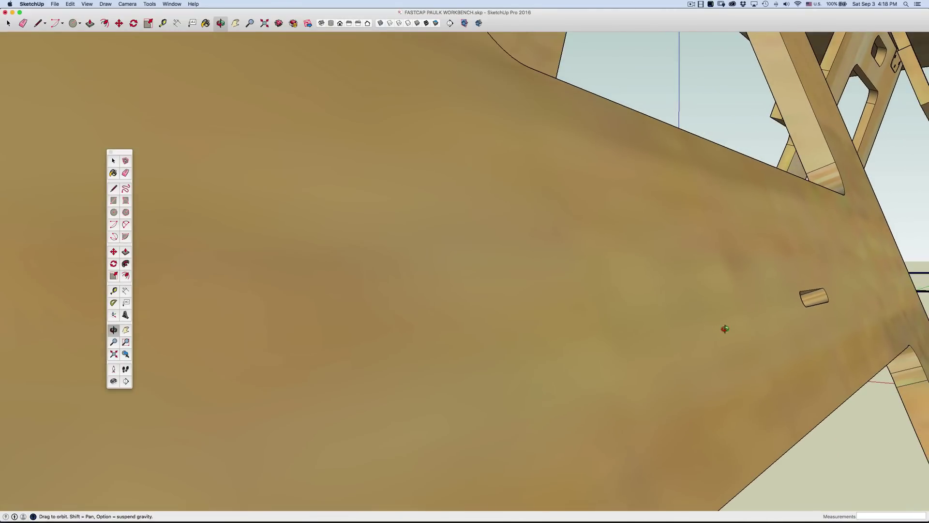
middle_click_drag(785, 333, 781, 333)
left_click_drag(781, 333, 762, 332)
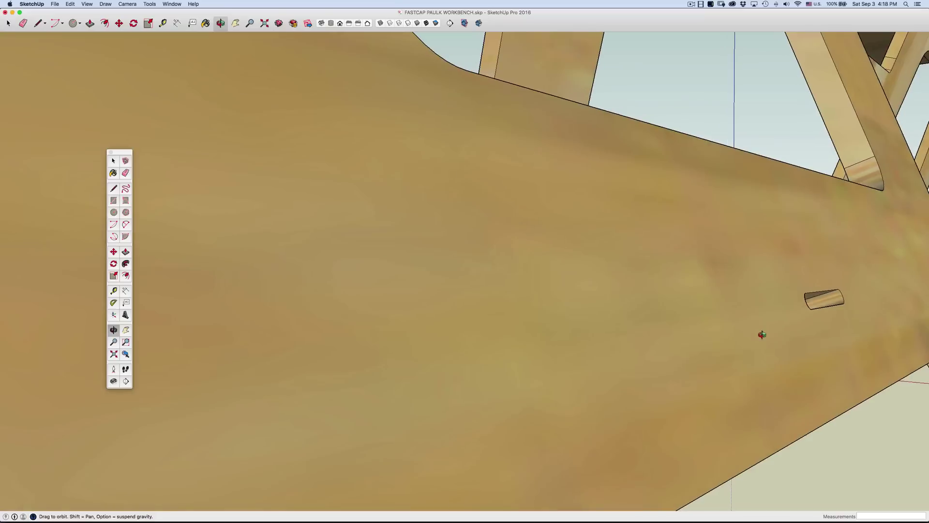
left_click_drag(701, 301, 804, 303)
scroll(803, 303, "up", 5)
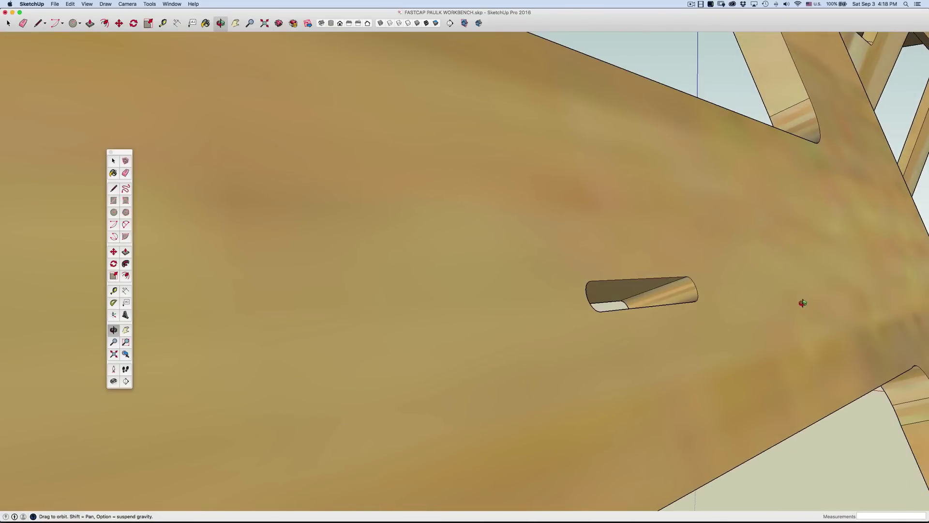
left_click_drag(666, 327, 671, 346)
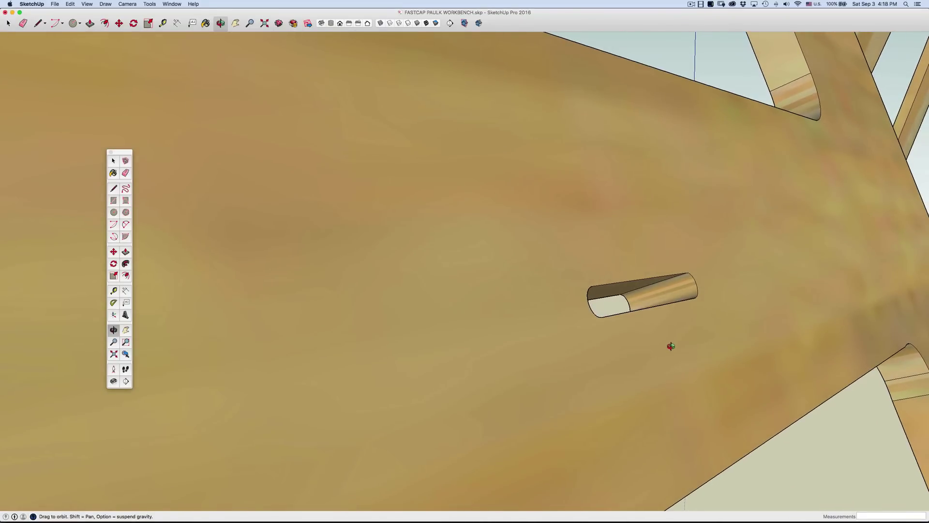
key("l")
Step: Draw a line from the slot's midpoint down to the leg's bottom edge midpoint
left_click(589, 303)
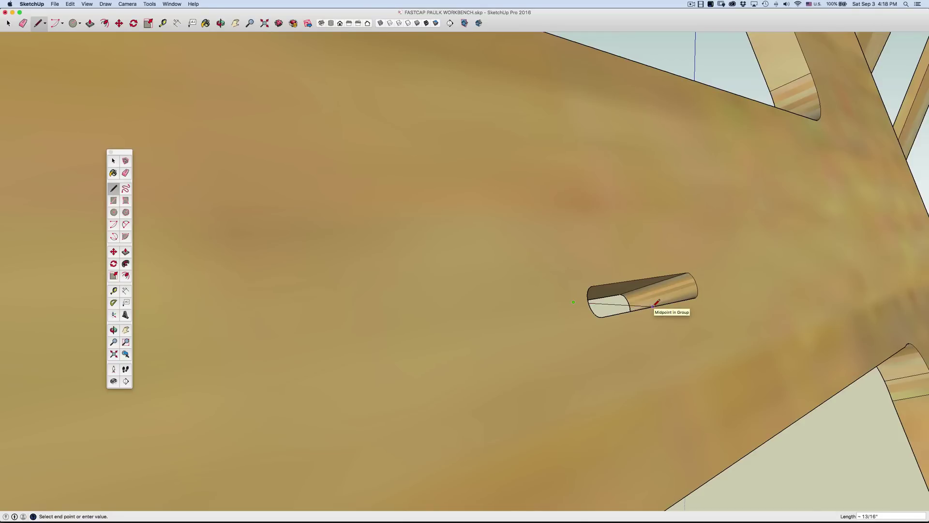
left_click(653, 306)
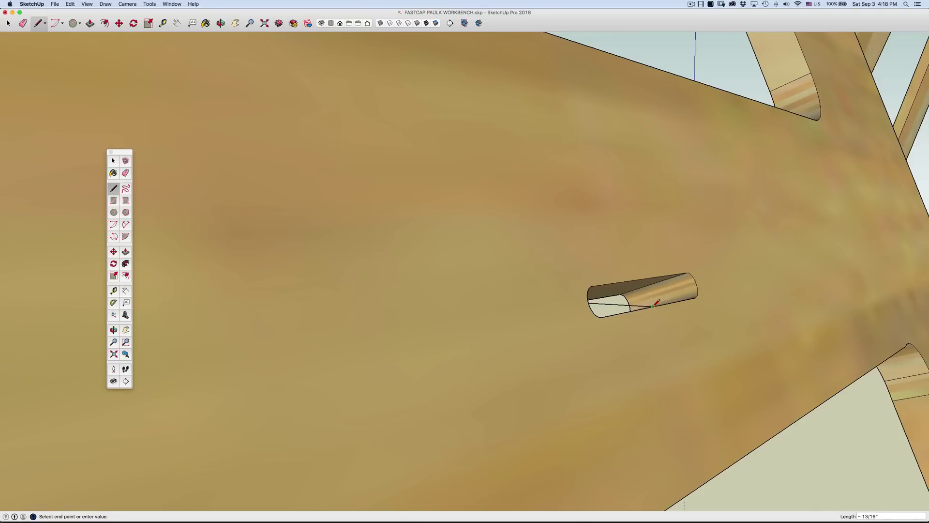
left_click(708, 479)
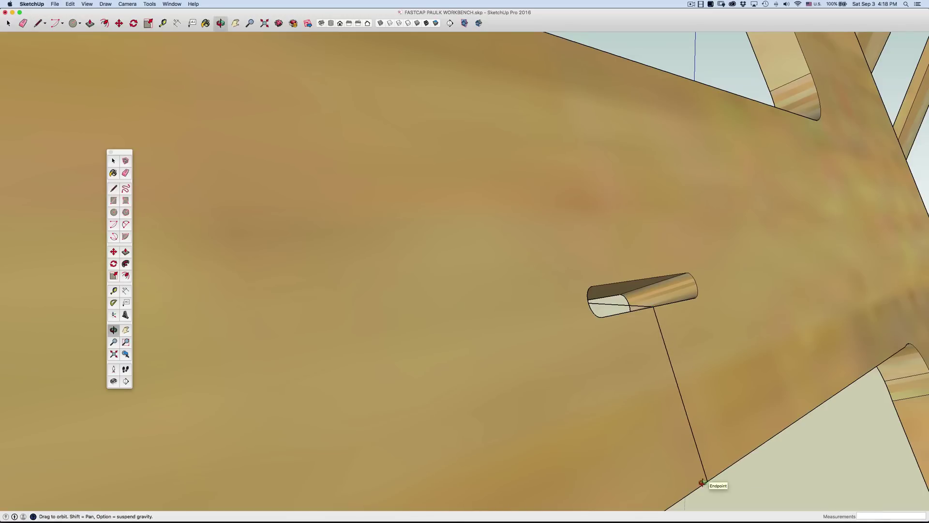
middle_click_drag(708, 479, 684, 406)
scroll(693, 420, "up", 3)
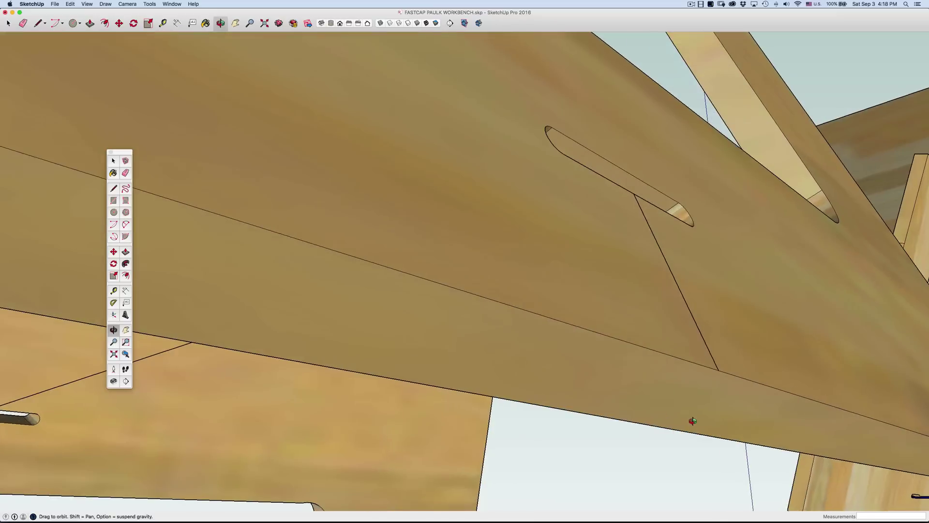
Step: Draw a line from the new edge's end down to the bottom edge midpoint
key("l")
left_click(719, 370)
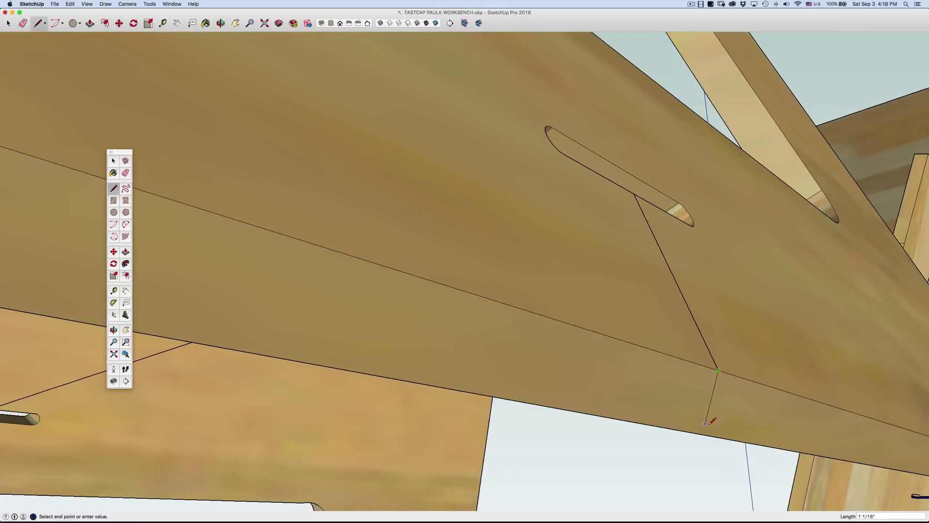
left_click(628, 420)
scroll(627, 420, "down", 10)
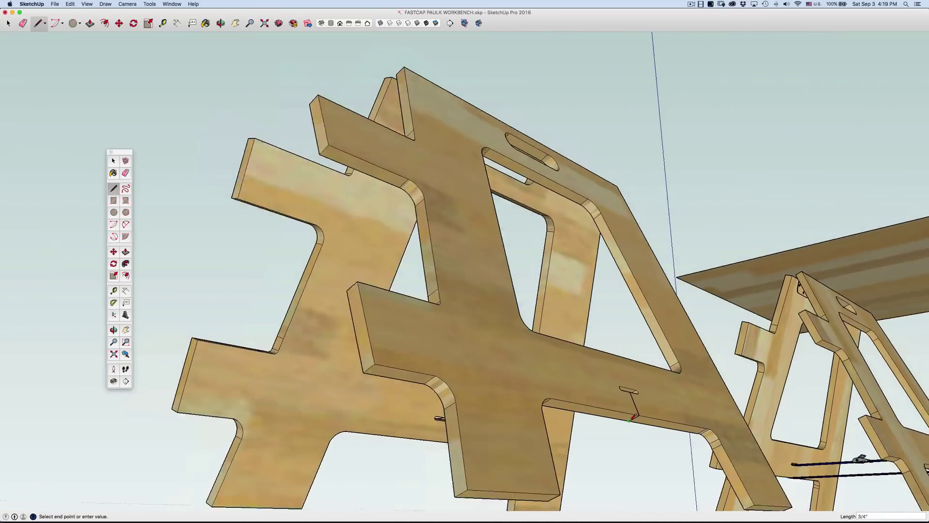
scroll(630, 419, "down", 3)
middle_click_drag(629, 419, 484, 415)
scroll(479, 404, "up", 5)
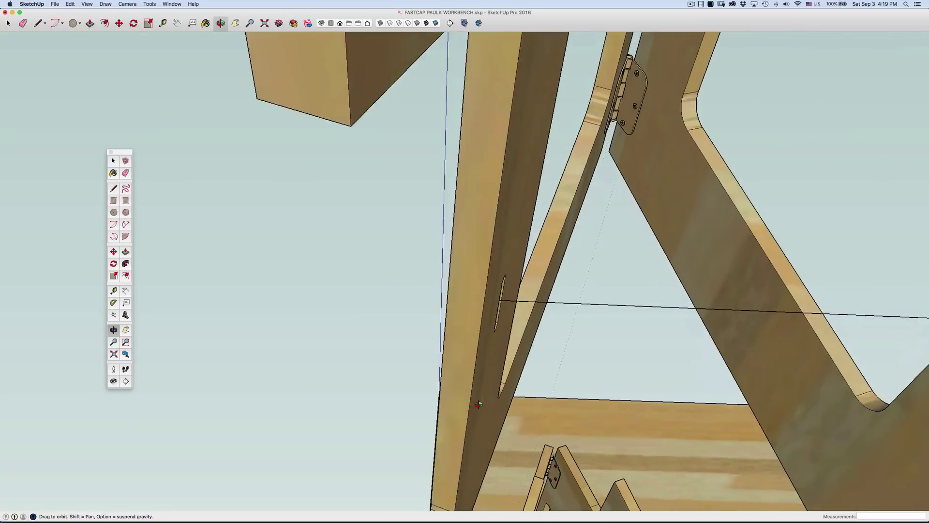
scroll(478, 404, "down", 3)
Step: Draw a line from the far leg's slot across to the near leg, plus a short edge down it
key("l")
left_click(813, 395)
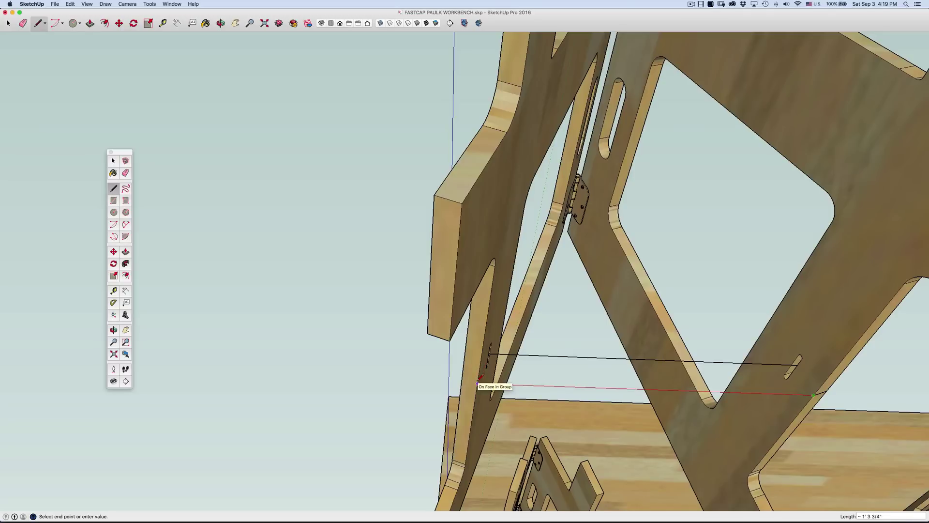
left_click(478, 382)
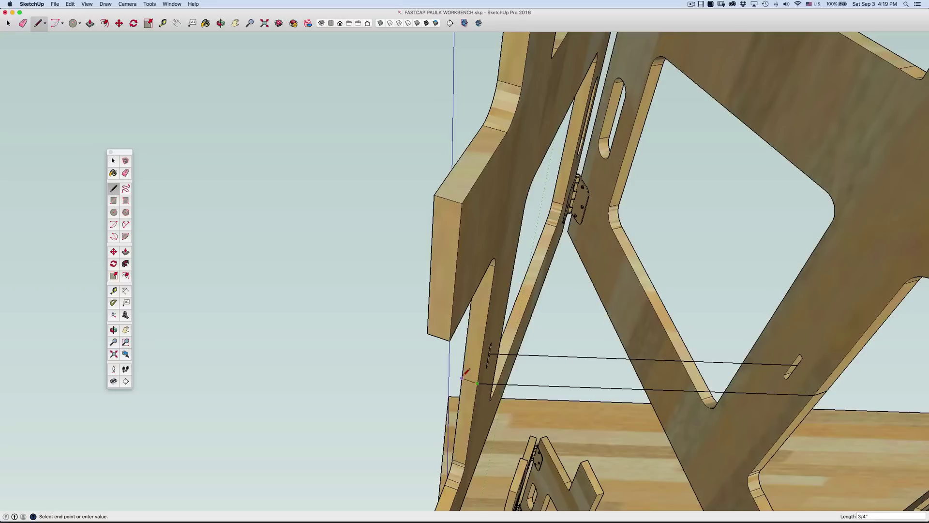
left_click(462, 378)
Step: Swing to a side view of the sawhorses and start a line at the near leg's slot
key("o")
left_click_drag(462, 376, 542, 472)
left_click_drag(570, 509, 539, 447)
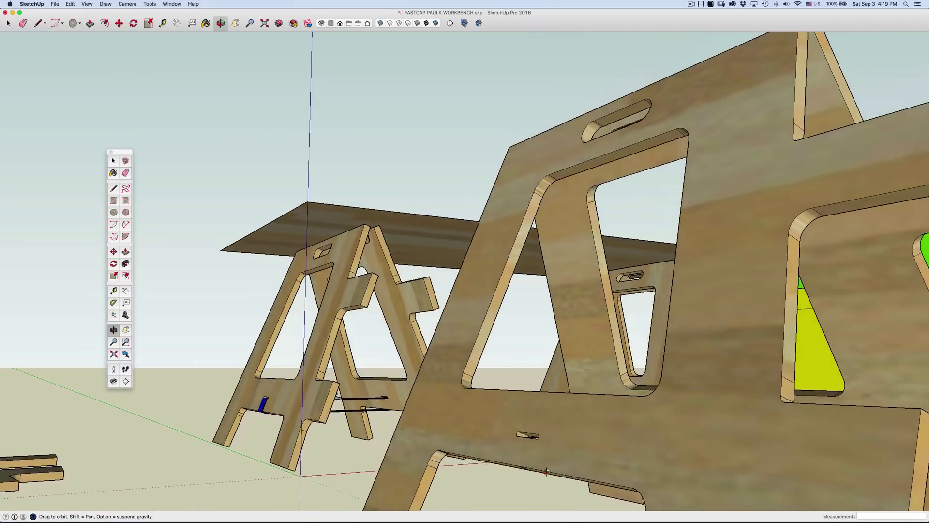
scroll(532, 442, "up", 3)
key("l")
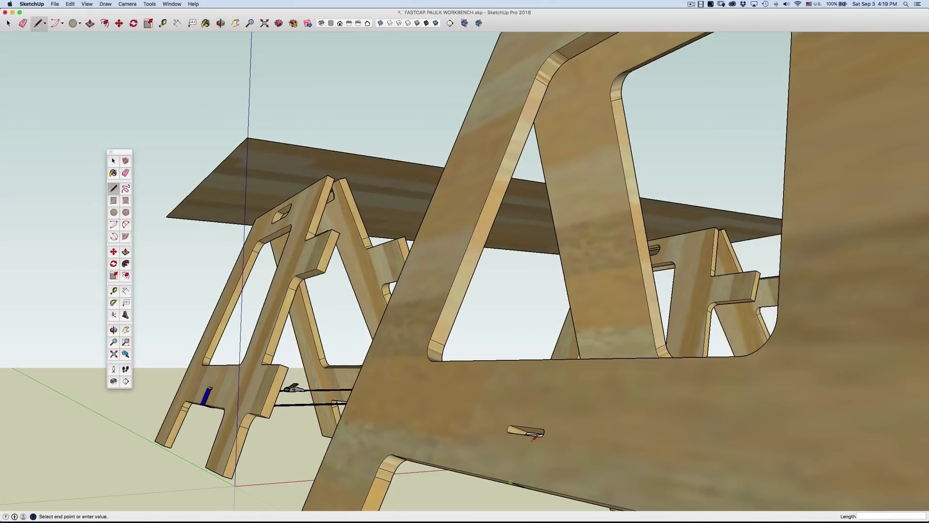
left_click(530, 432)
Step: Select the strap-path face between the legs and make it a group
scroll(528, 430, "down", 10)
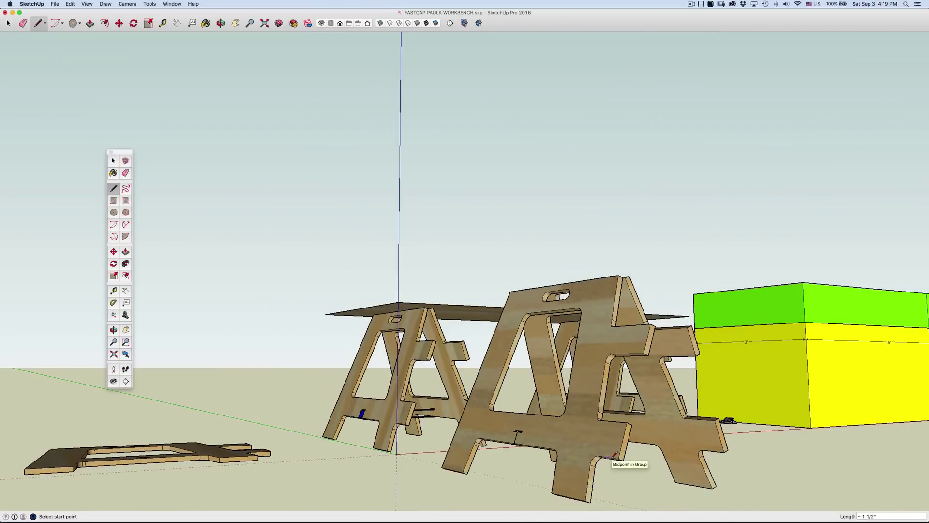
middle_click_drag(614, 455, 556, 454)
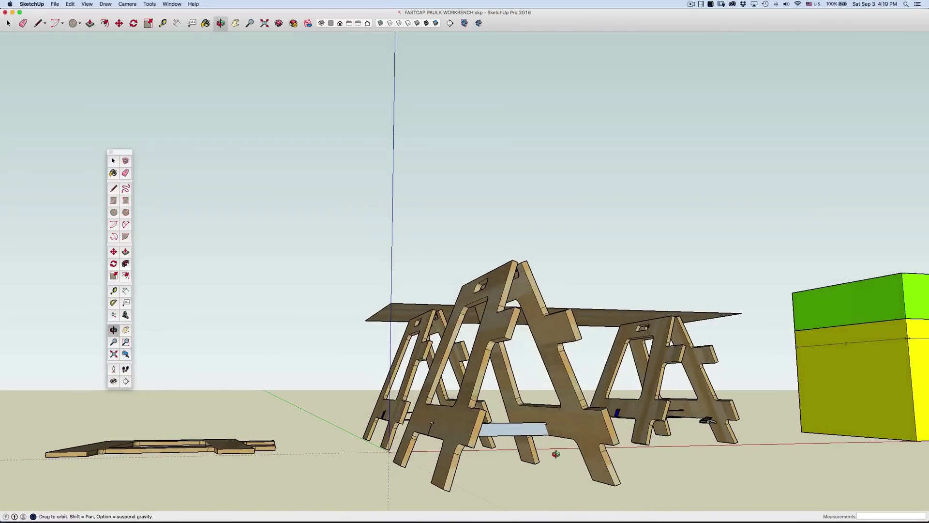
key("space")
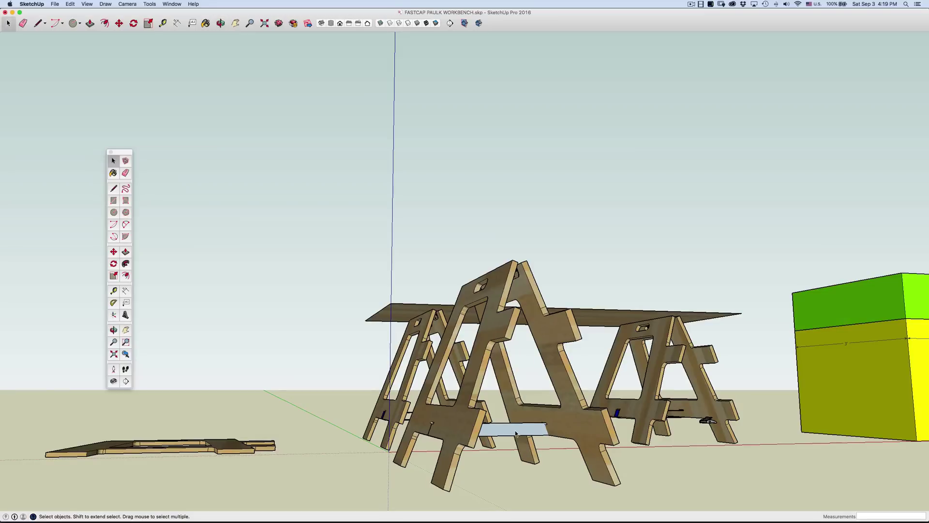
left_click(516, 434)
scroll(516, 433, "up", 5)
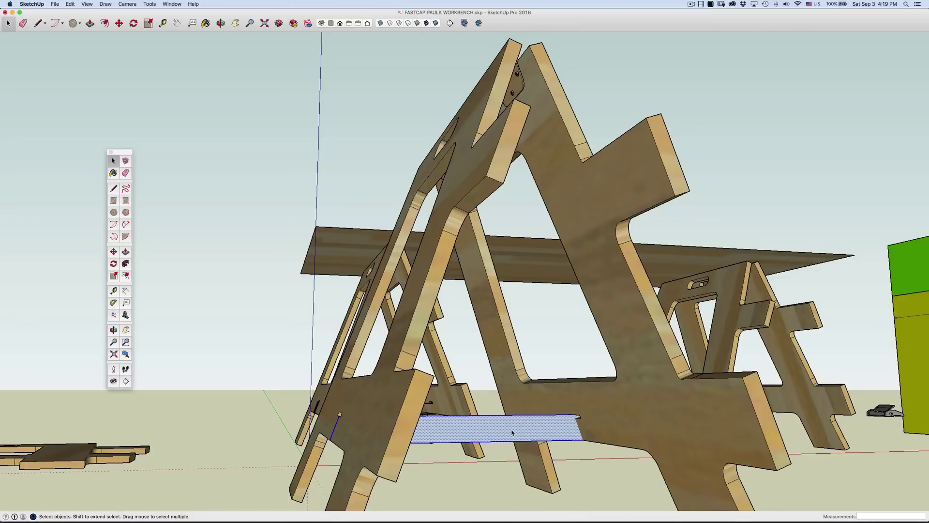
right_click(513, 432)
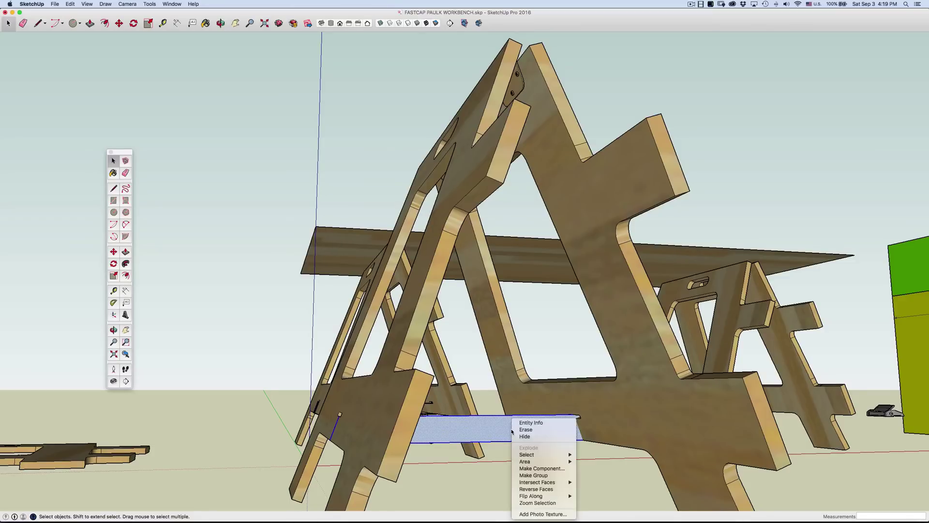
left_click(535, 476)
Step: Move the strap-face group onto the ground beside the sawhorses and deselect
scroll(538, 450, "down", 10)
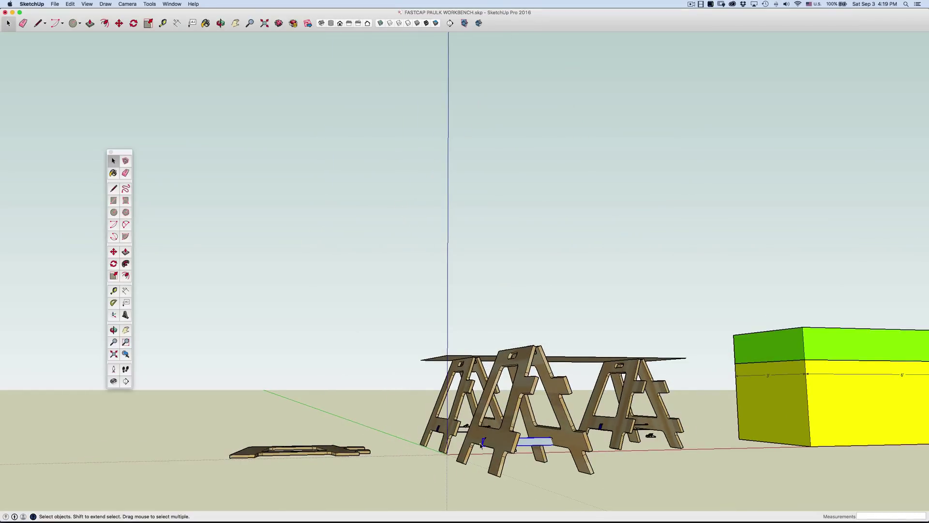
scroll(490, 445, "up", 3)
key("m")
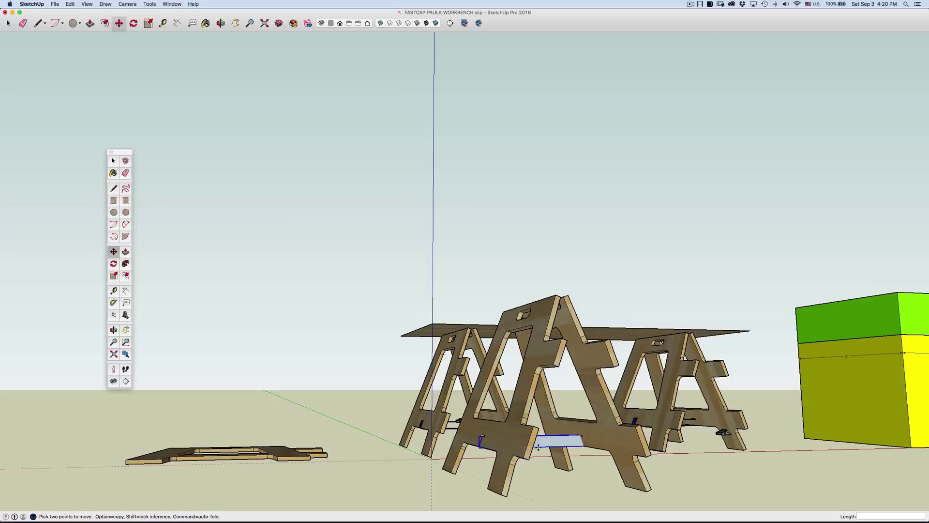
left_click(552, 445)
scroll(596, 457, "down", 10)
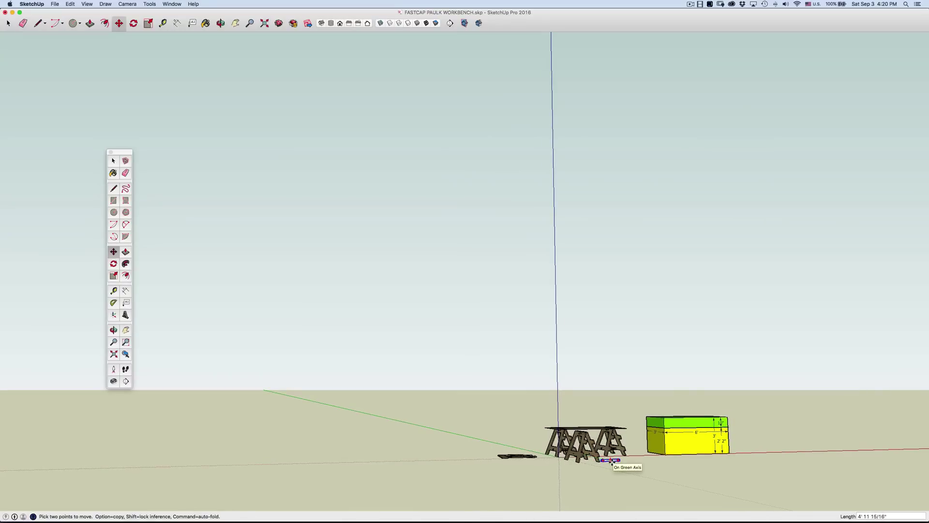
left_click(610, 461)
scroll(607, 459, "up", 5)
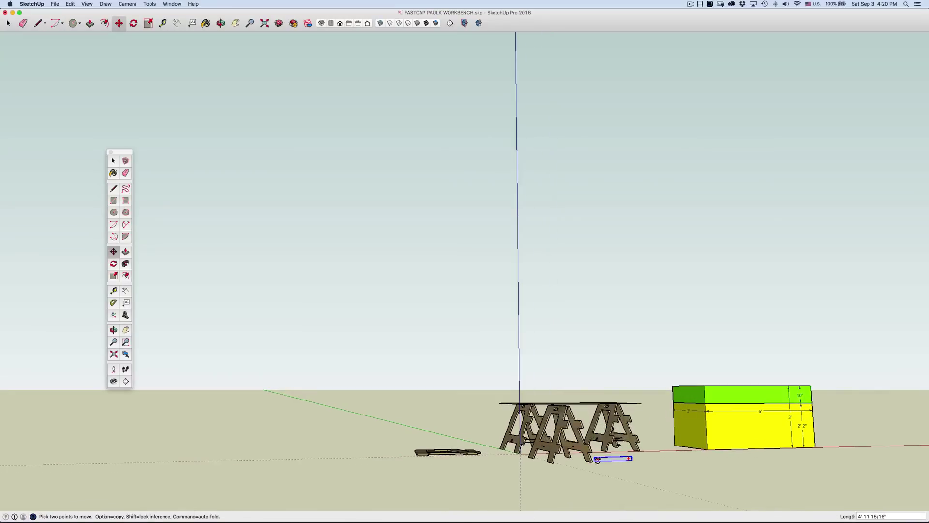
key("q")
scroll(623, 477, "up", 5)
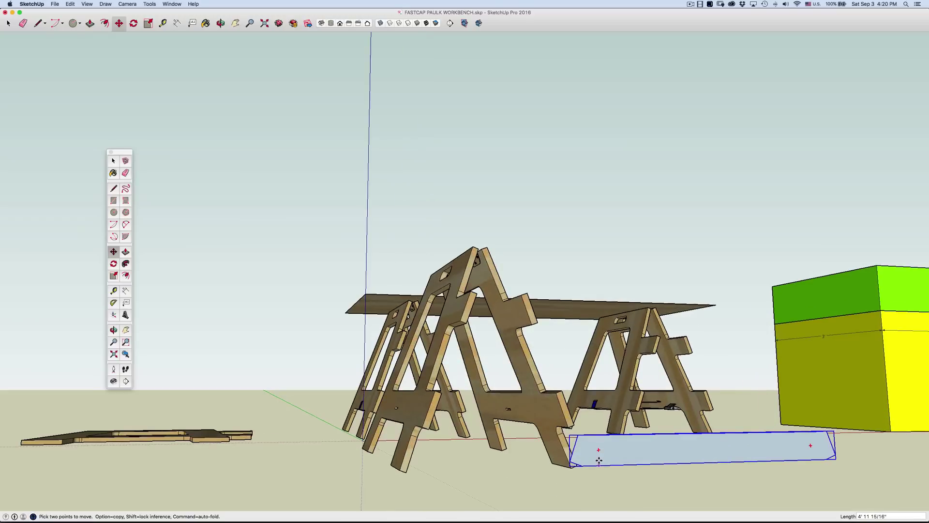
key("space")
left_click(622, 477)
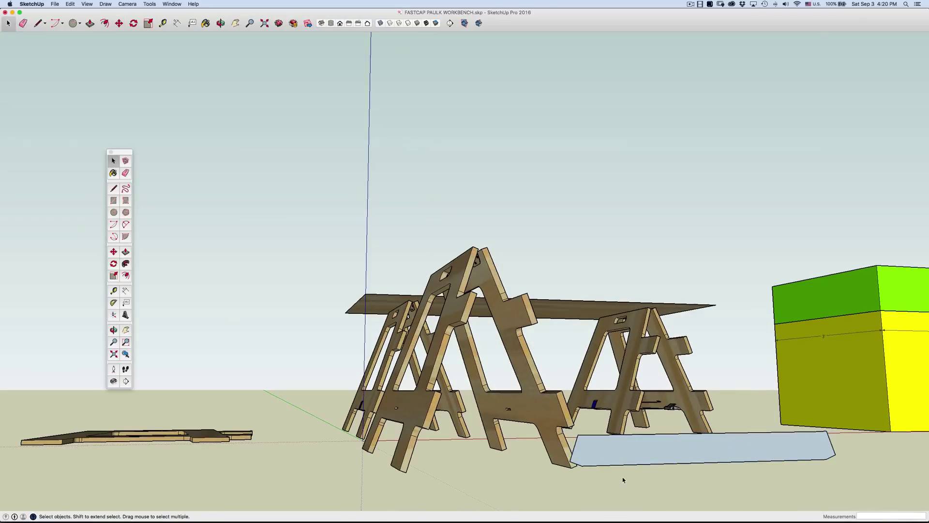
Step: Inside the strap group, delete the face so only its outline edges remain, then exit the group
double_click(637, 457)
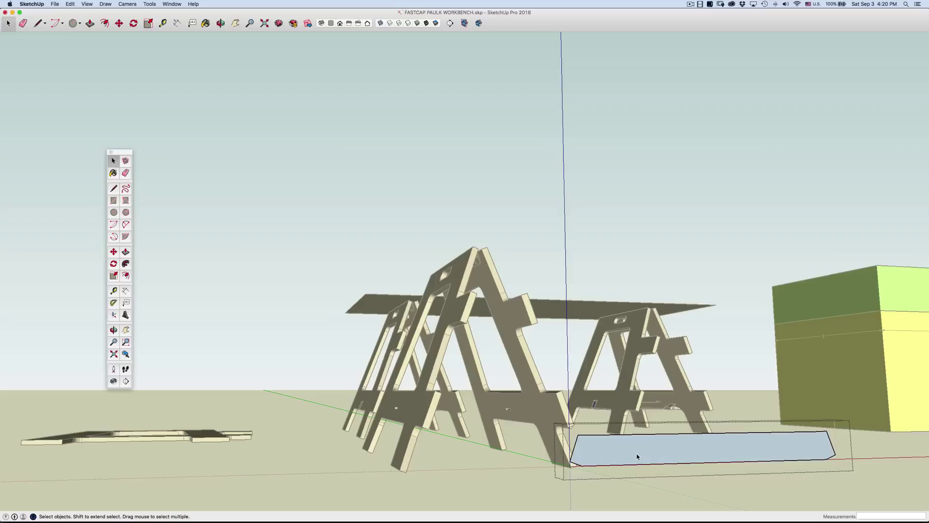
left_click(636, 456)
key("Delete")
mouse_move(666, 459)
middle_mouse_down()
mouse_move(629, 465)
mouse_move(663, 469)
mouse_move(690, 489)
mouse_move(702, 469)
mouse_move(667, 460)
mouse_move(669, 477)
mouse_move(653, 460)
middle_mouse_up()
scroll(686, 457, "up", 5)
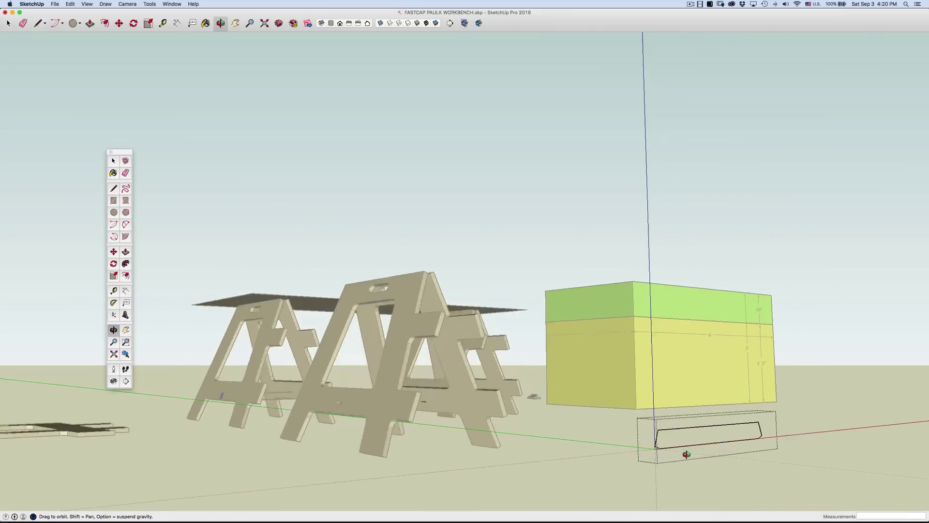
middle_click_drag(681, 451, 682, 453)
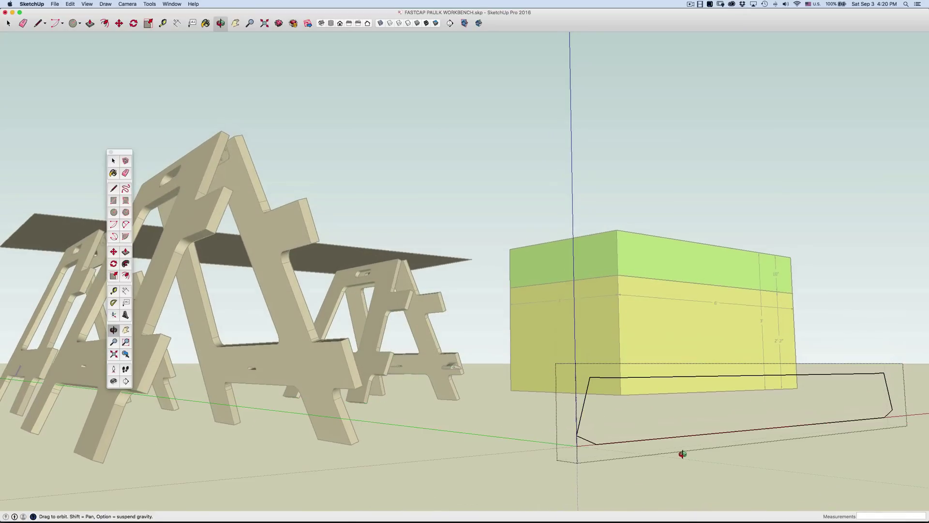
key("space")
left_click(661, 468)
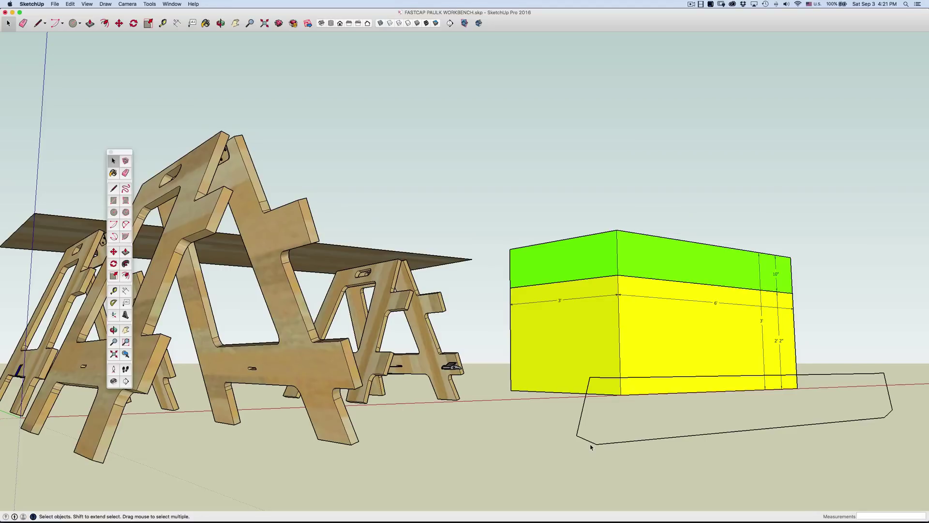
scroll(600, 459, "down", 6)
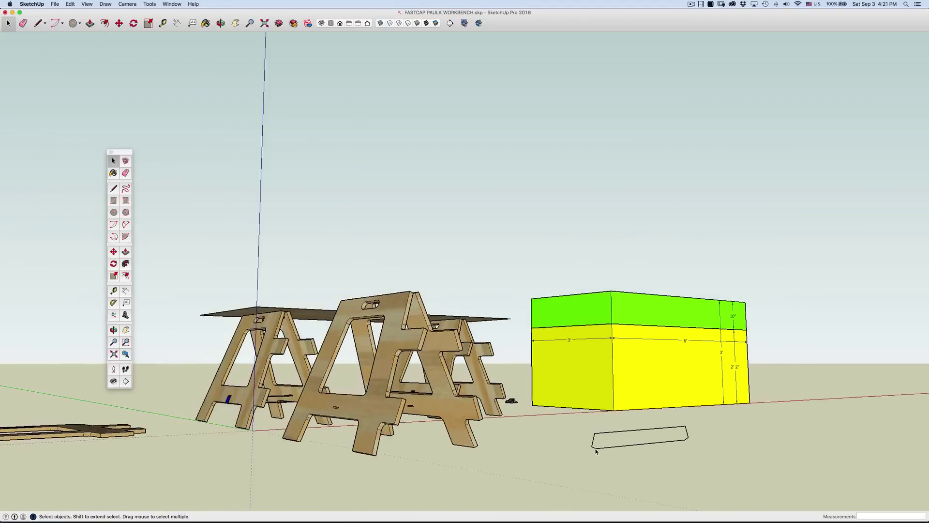
scroll(591, 459, "up", 2)
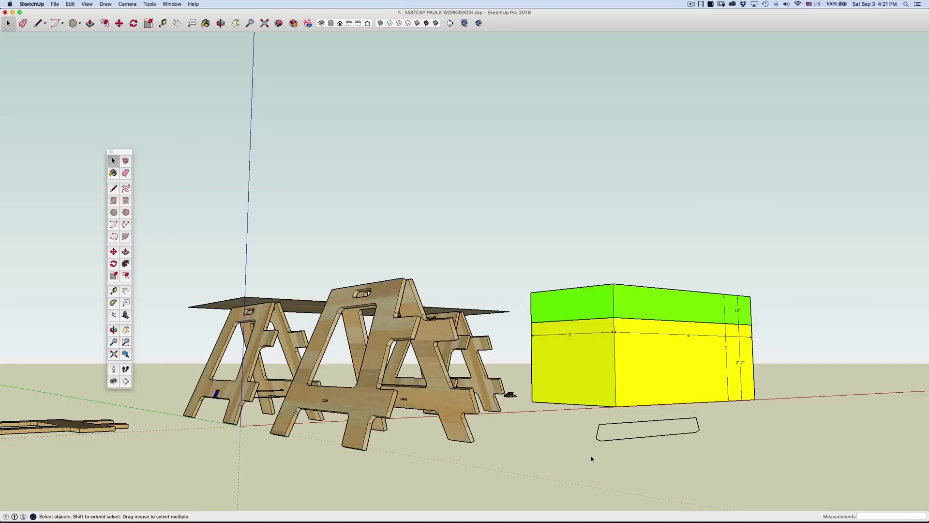
Step: Lay out guide lines across the ground with the Tape Measure and delete the unwanted one
key("t")
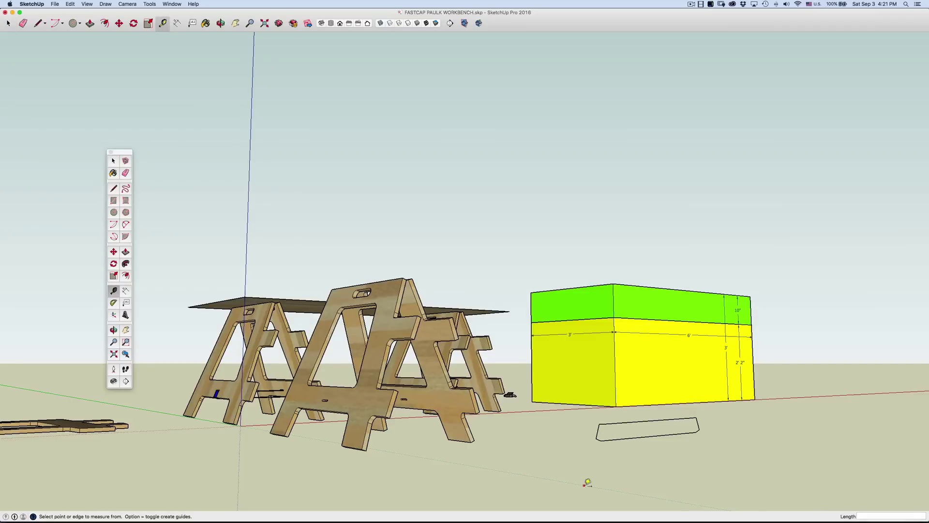
left_click(584, 485)
left_click(623, 465)
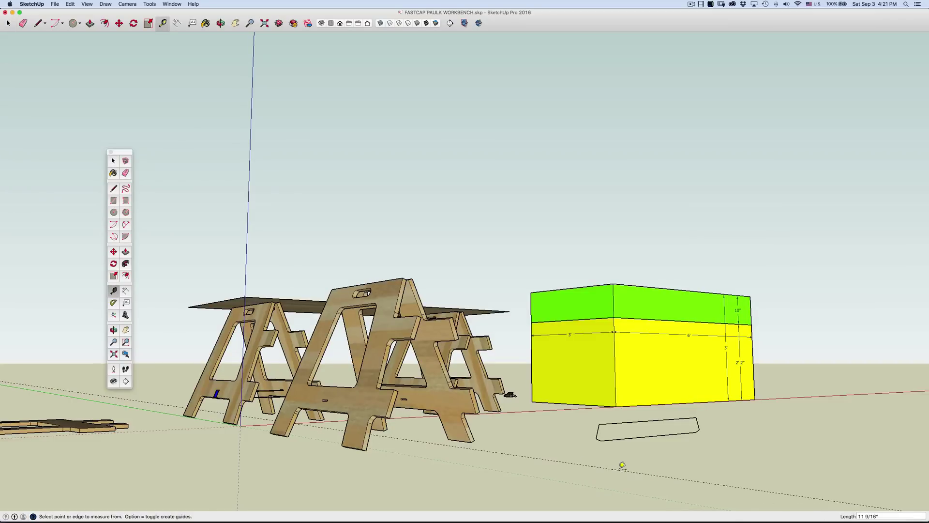
left_click(667, 477)
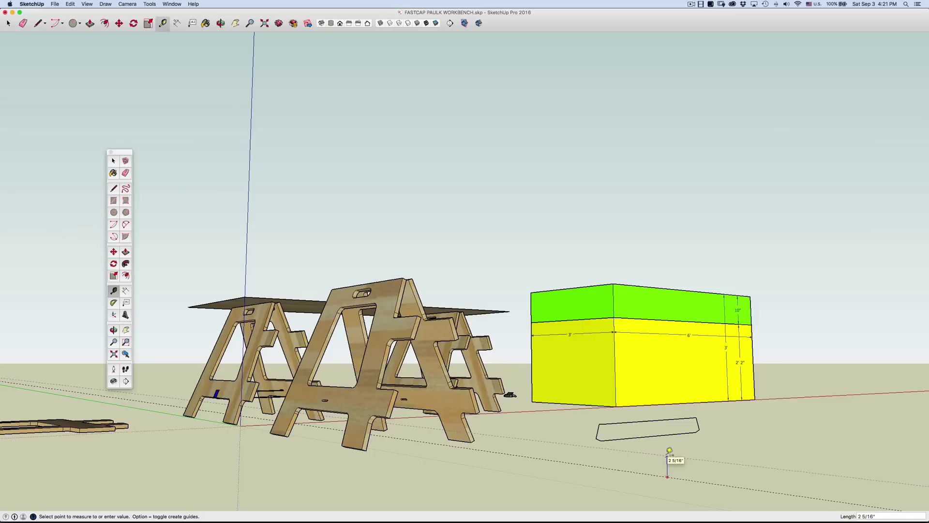
left_click(669, 450)
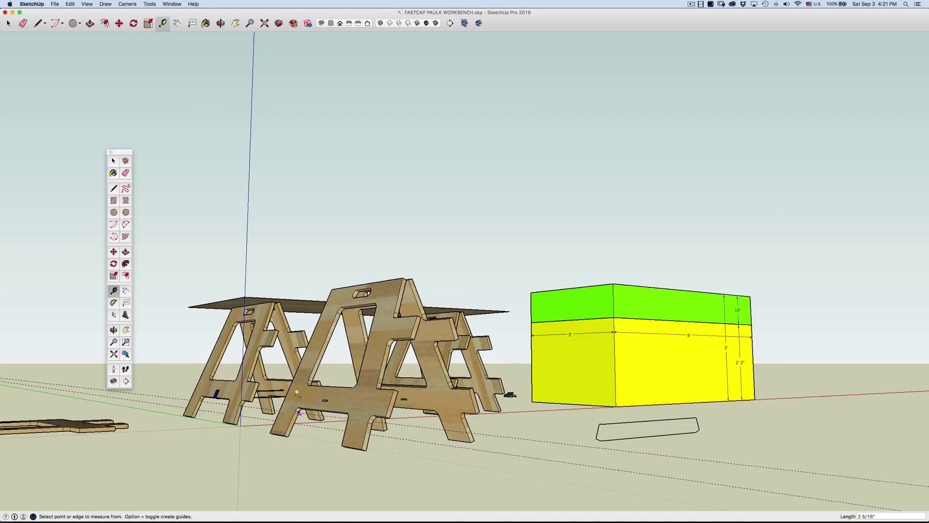
left_click(246, 274)
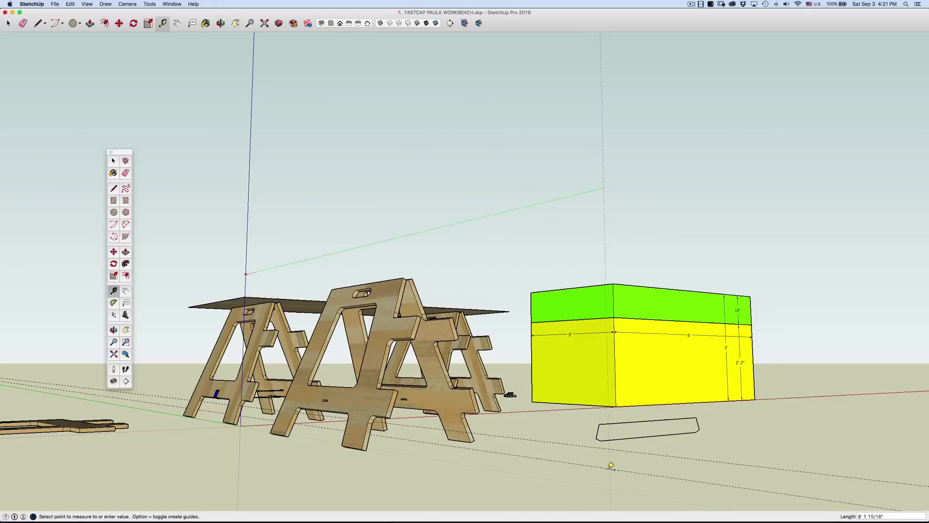
left_click(611, 466)
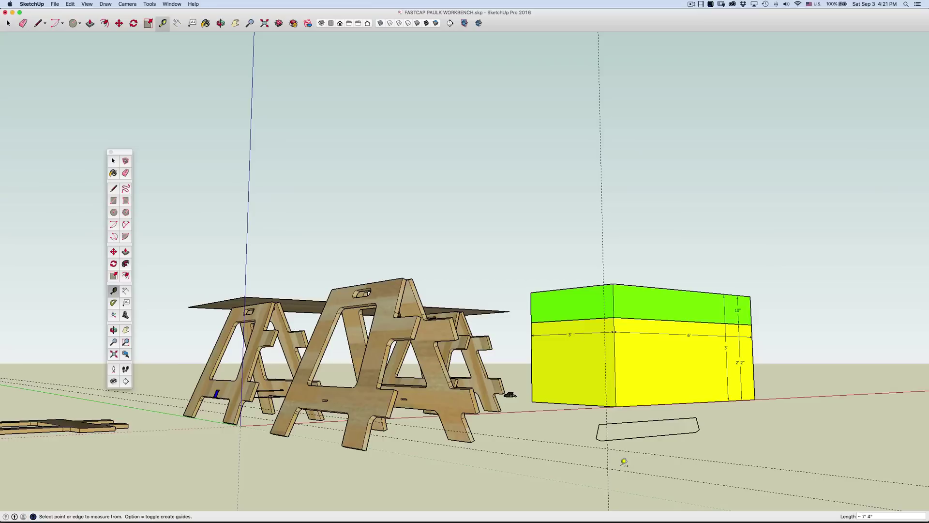
scroll(624, 461, "up", 3)
key("space")
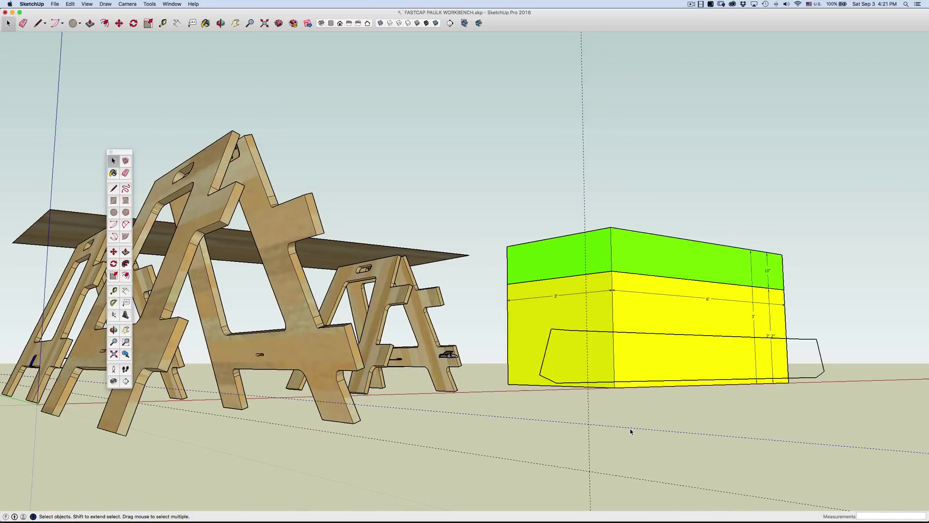
key("Delete")
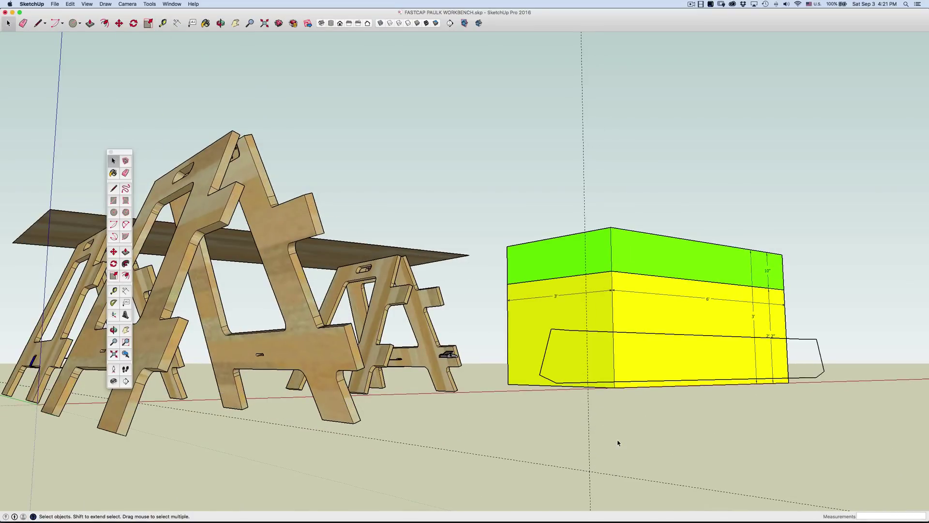
Step: Add a parallel guide 1/16" from the ground guide, then begin another offset of 1
key("t")
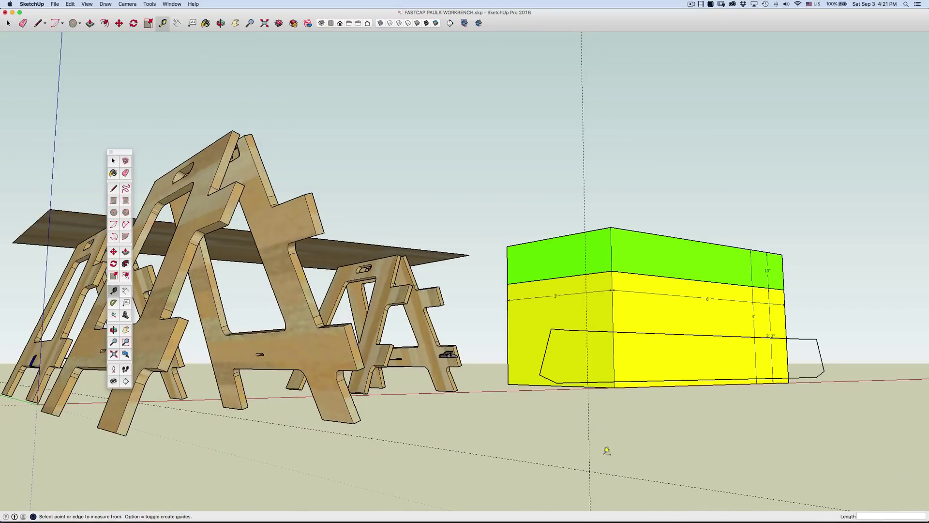
left_click(606, 474)
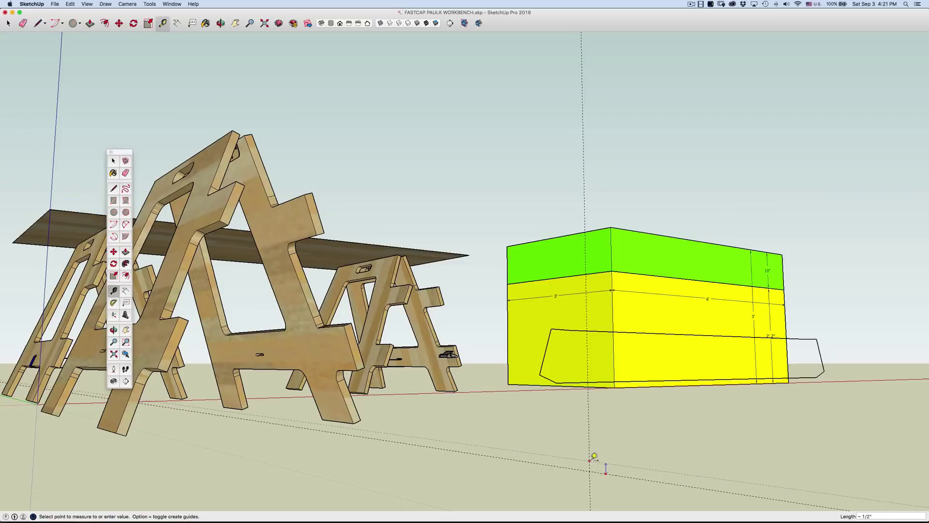
left_click(595, 457)
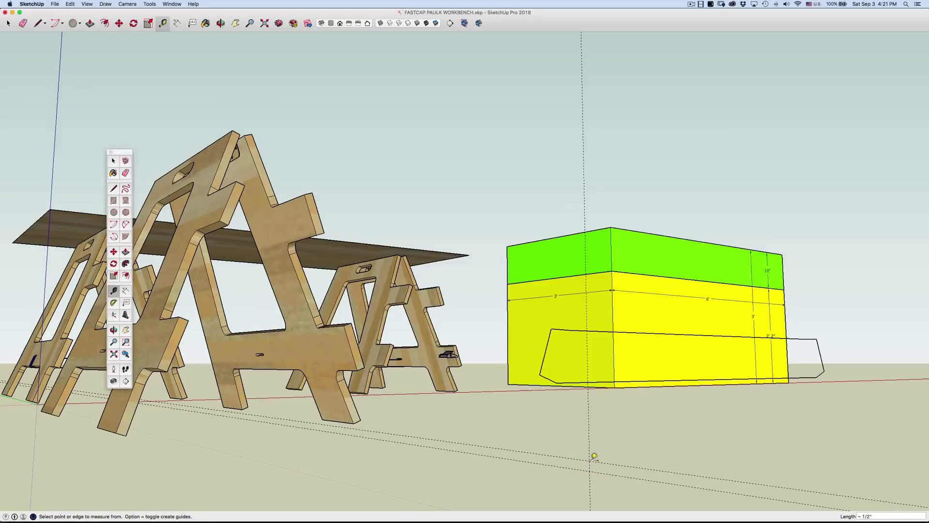
type("1/16\"")
key("Return")
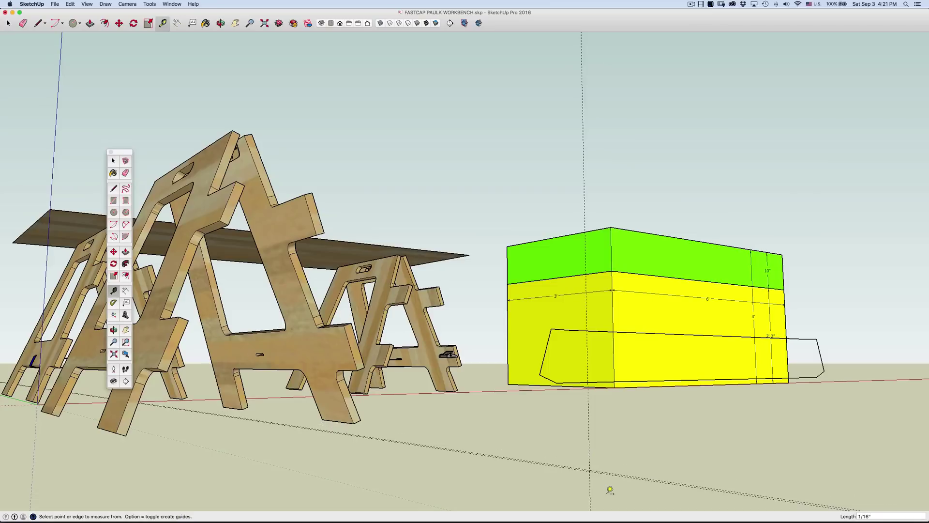
left_click(590, 485)
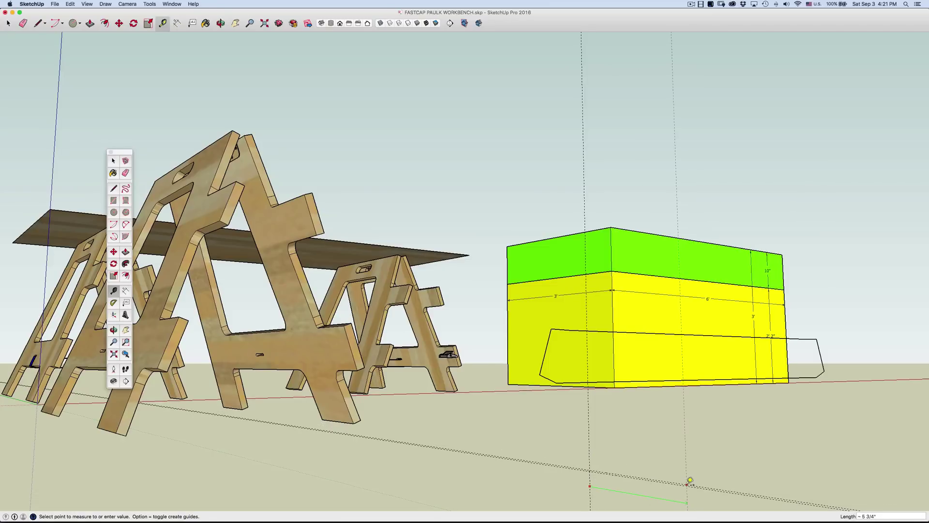
left_click(688, 484)
type("1.5")
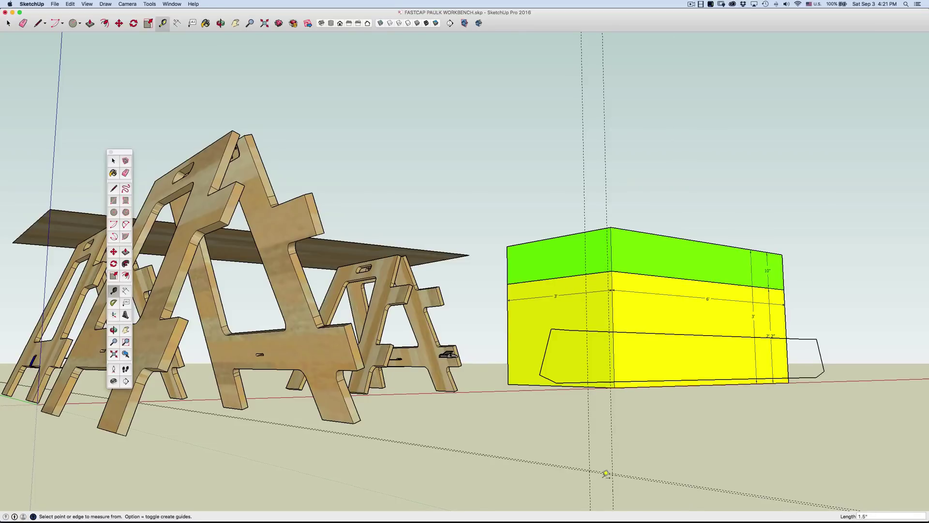
scroll(606, 474, "up", 3)
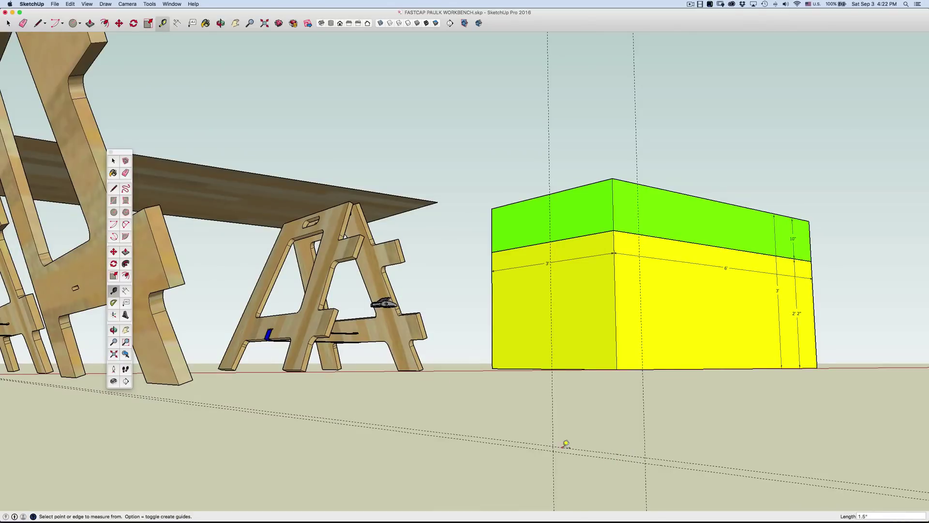
Step: Draw a thin rectangle on the ground between the two guide-line intersections in front of the yellow box
key("r")
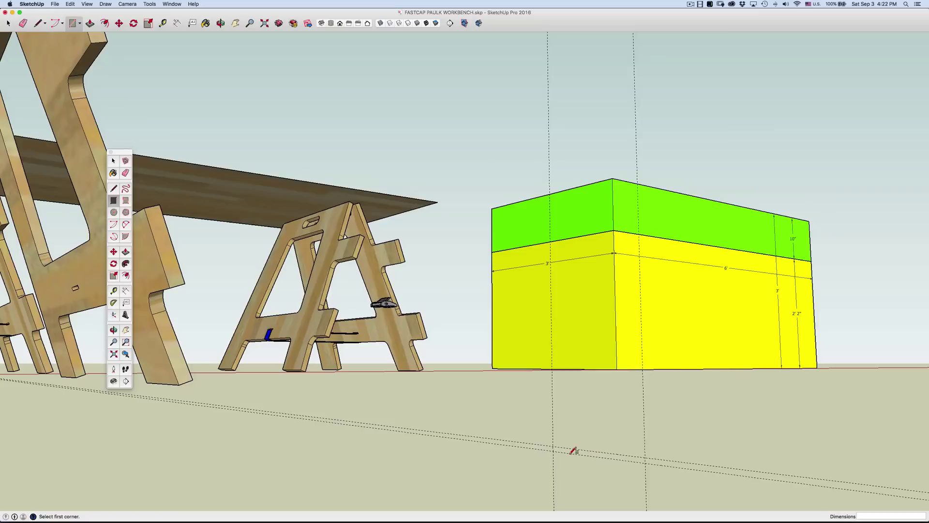
left_click(554, 450)
left_click(646, 457)
key("space")
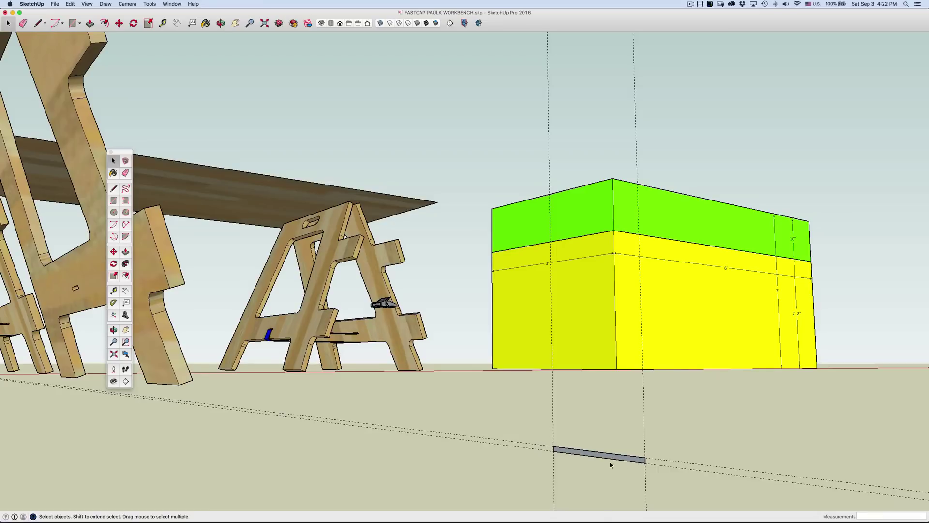
middle_click_drag(625, 459, 668, 443)
mouse_move(490, 421)
middle_mouse_down()
mouse_move(510, 423)
mouse_move(502, 423)
middle_mouse_up()
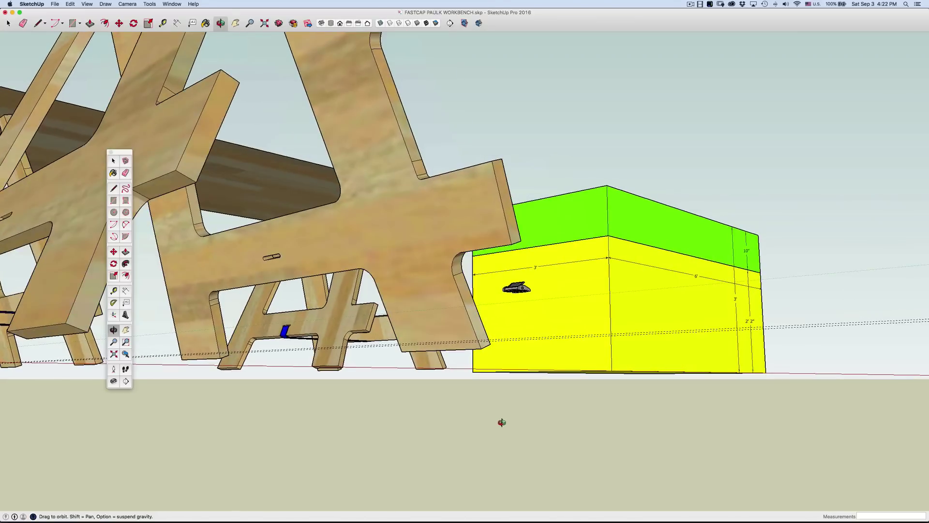
scroll(500, 424, "down", 5)
scroll(630, 411, "up", 3)
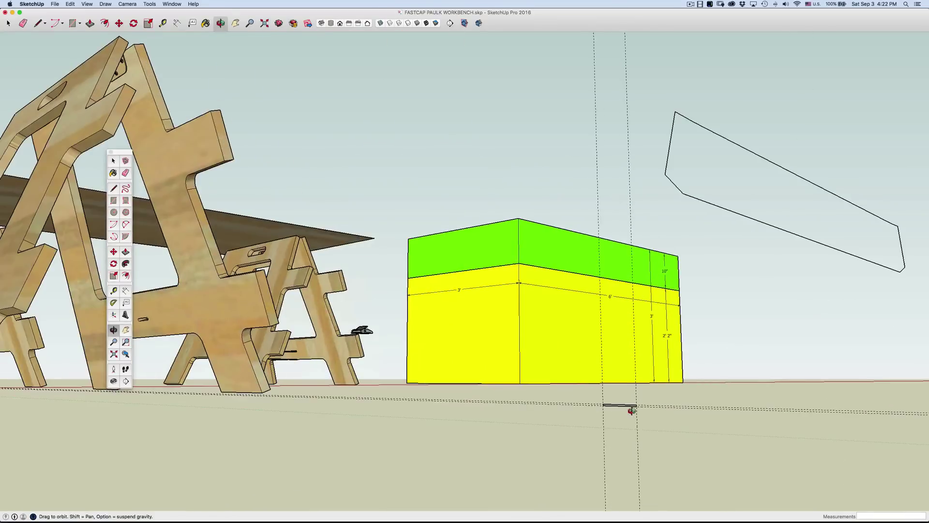
middle_click_drag(632, 411, 629, 410)
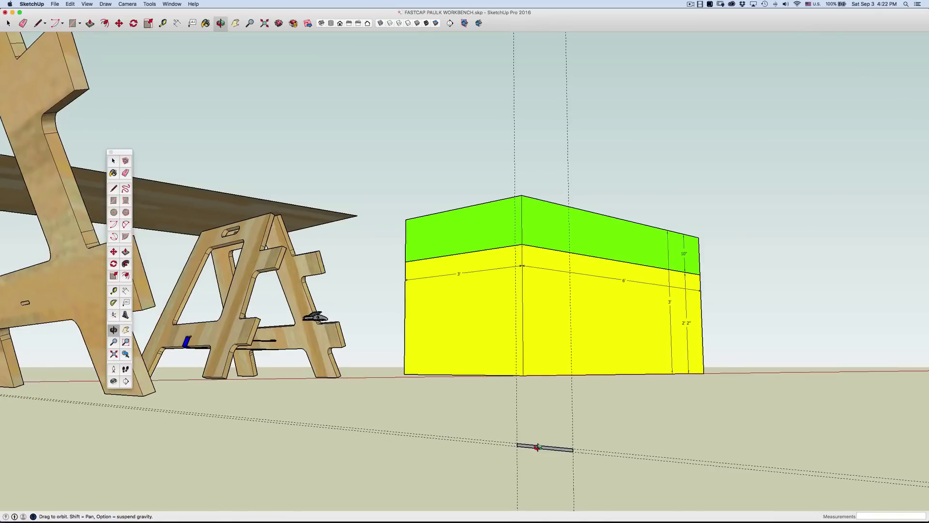
scroll(538, 448, "up", 1)
Step: Paint the thin ground strip green using a colour from the Colors material library
key("b")
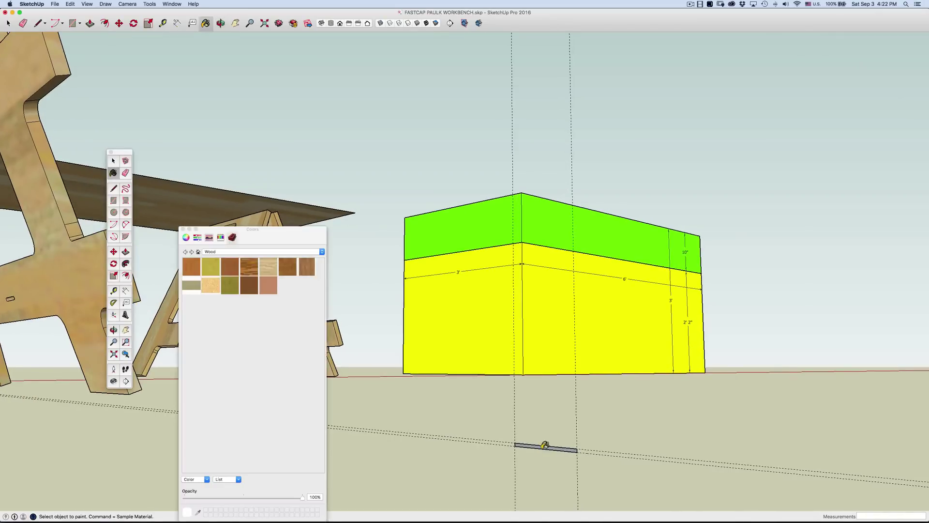
left_click(235, 252)
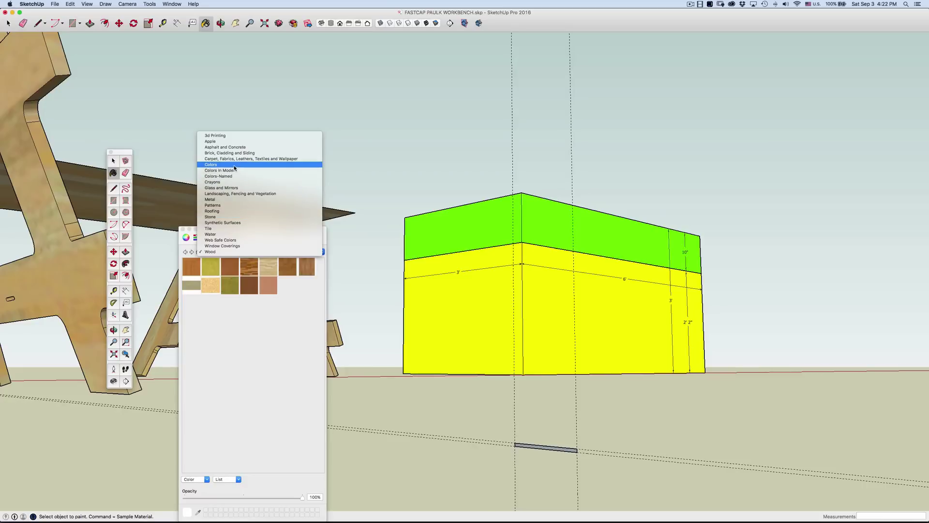
left_click(212, 164)
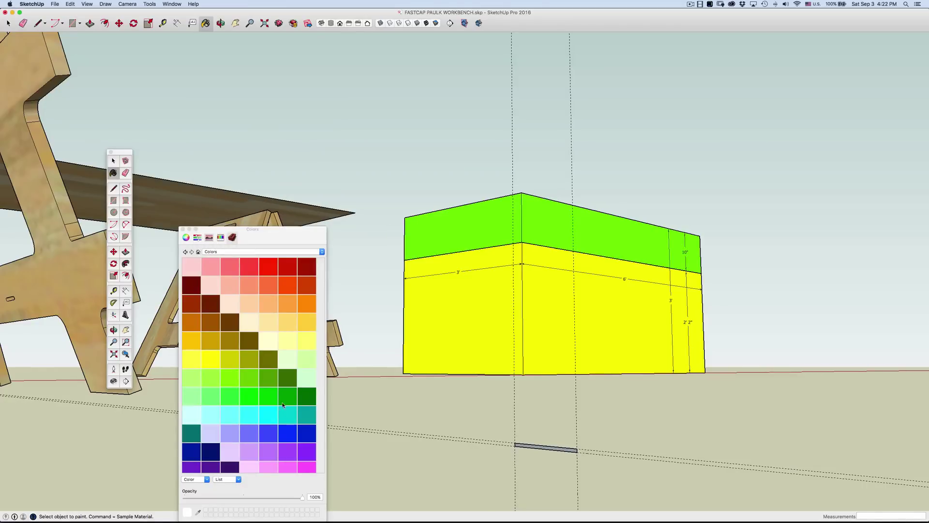
left_click(283, 403)
left_click(541, 445)
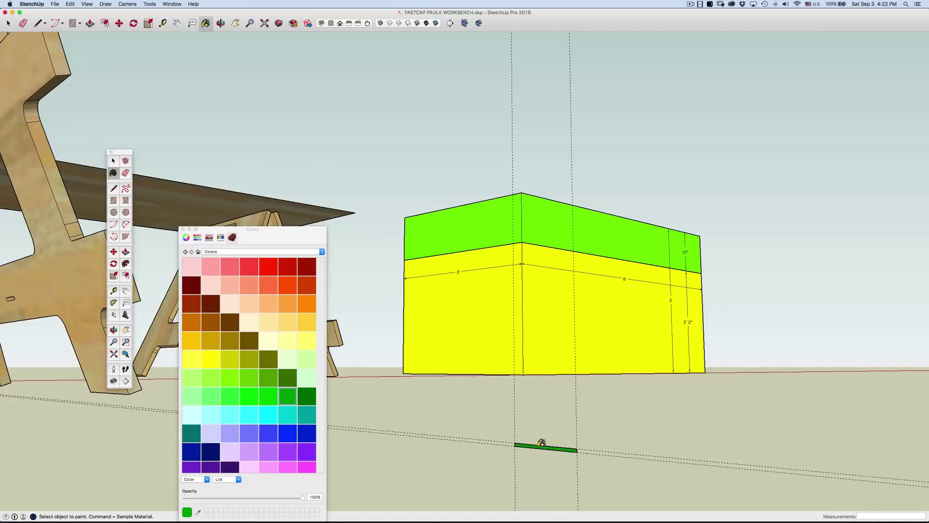
middle_click_drag(541, 444, 341, 421)
scroll(341, 453, "up", 5)
scroll(349, 443, "up", 3)
scroll(357, 440, "down", 3)
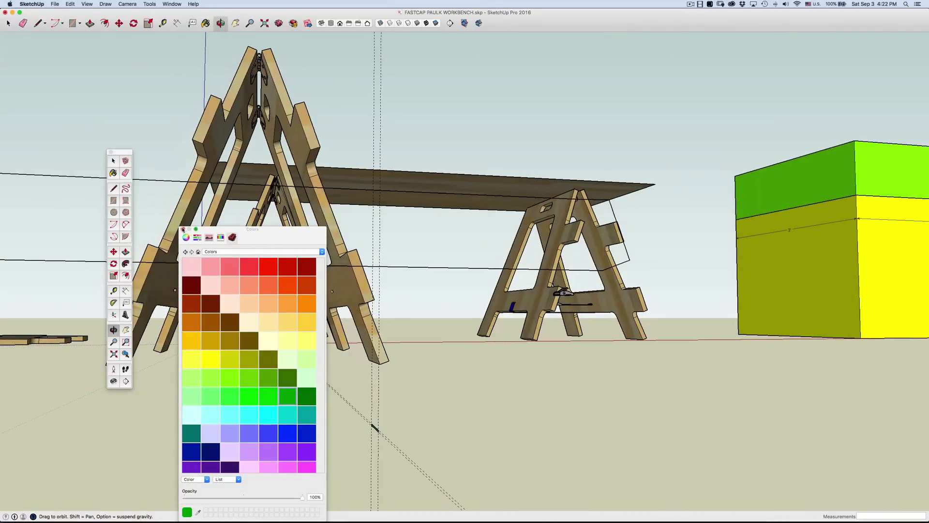
Step: Paint the strip's remaining grey face green and close the colour palette
left_click(183, 229)
scroll(377, 428, "up", 4)
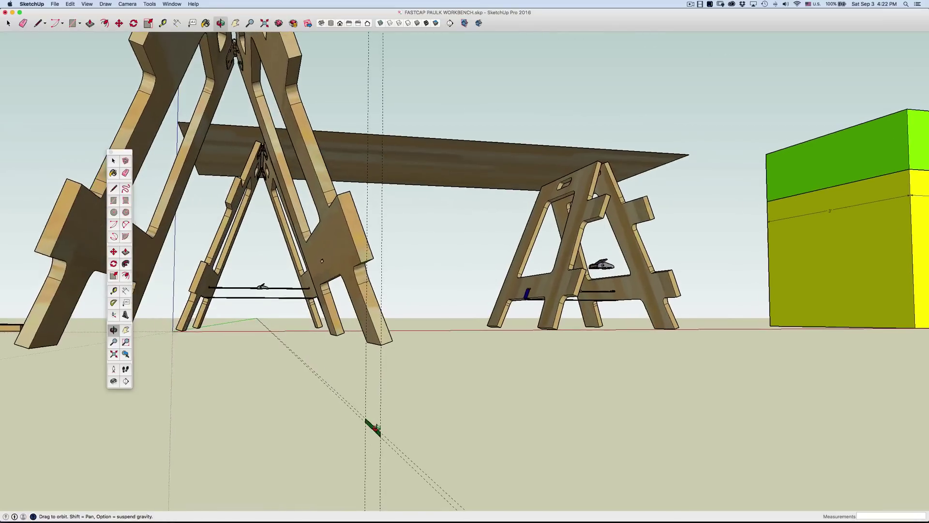
middle_click_drag(377, 428, 272, 413)
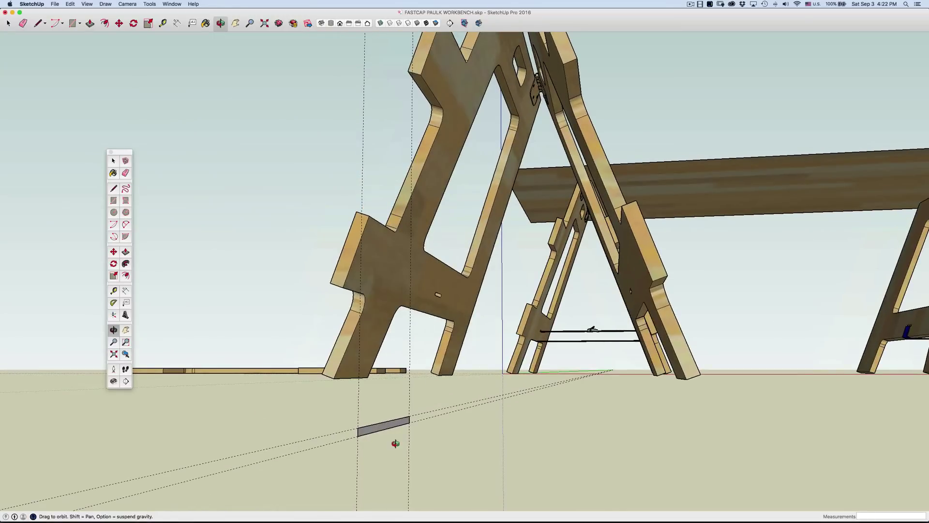
key("b")
left_click(390, 422)
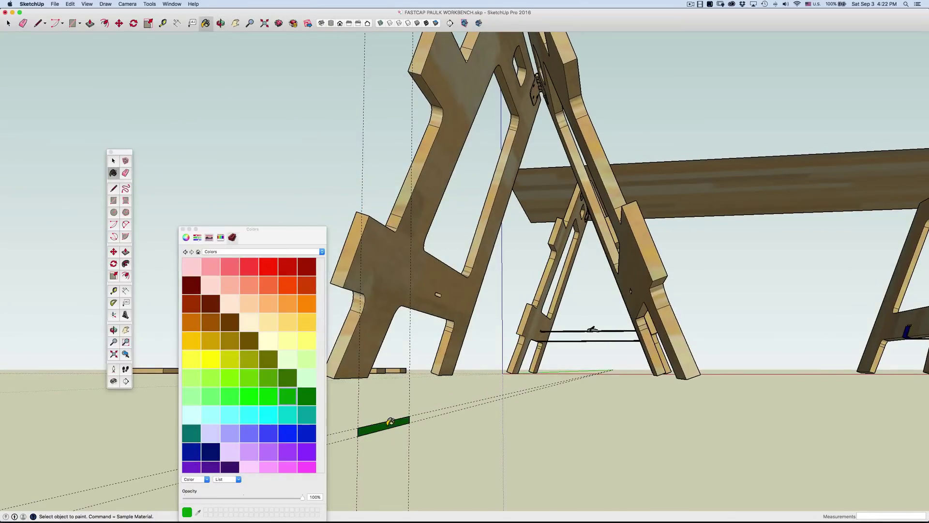
key("space")
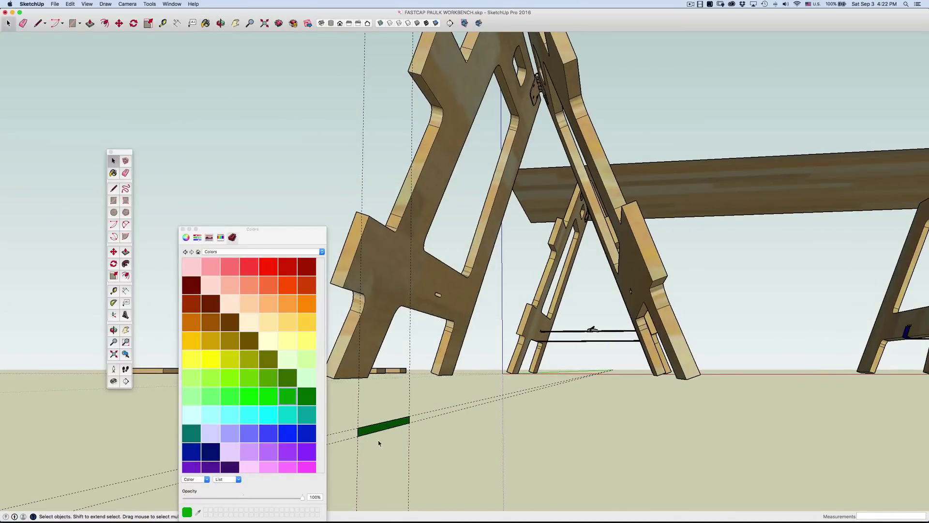
left_click(182, 229)
middle_click_drag(323, 367, 382, 409)
Step: Orbit to bring the box into view and bring up the context menu for the green strap
scroll(393, 407, "down", 8)
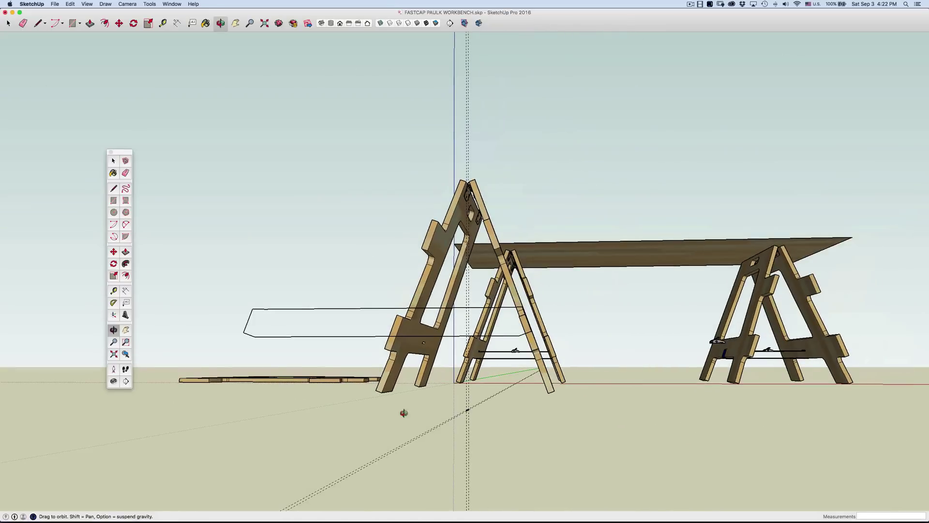
left_click_drag(557, 465, 623, 473)
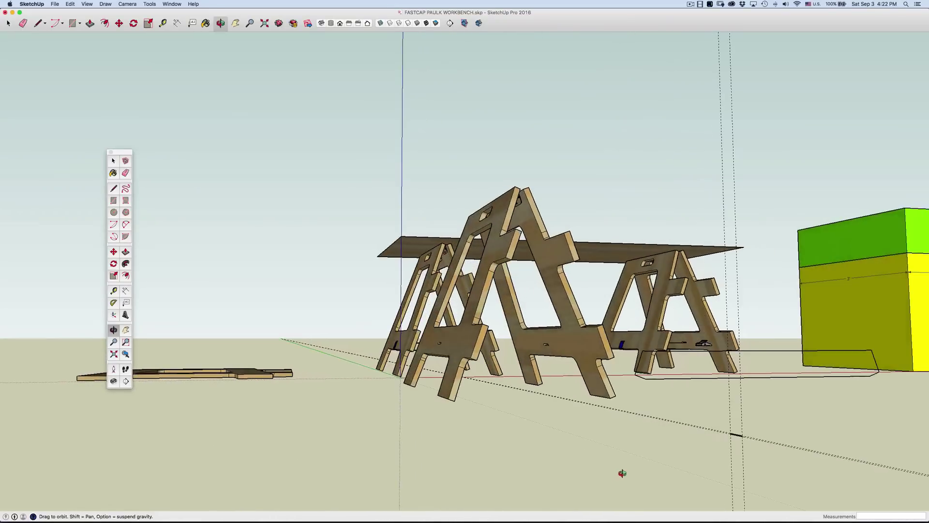
key("space")
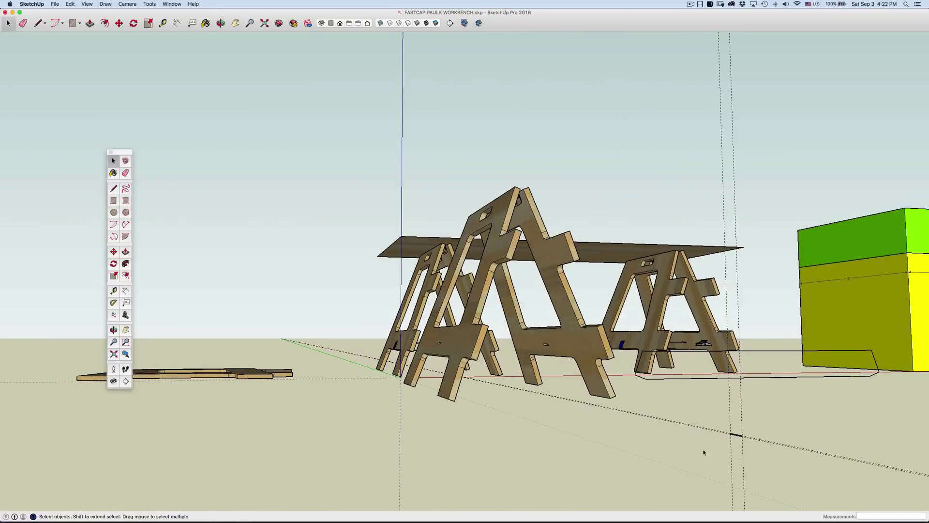
right_click(736, 435)
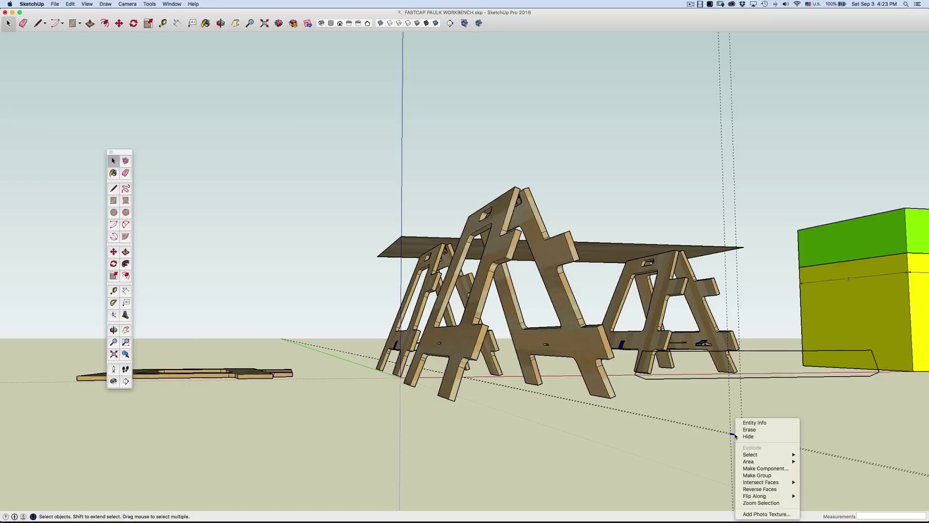
Step: Make the green strap a group and delete all guide lines with Edit > Delete Guides
left_click(754, 475)
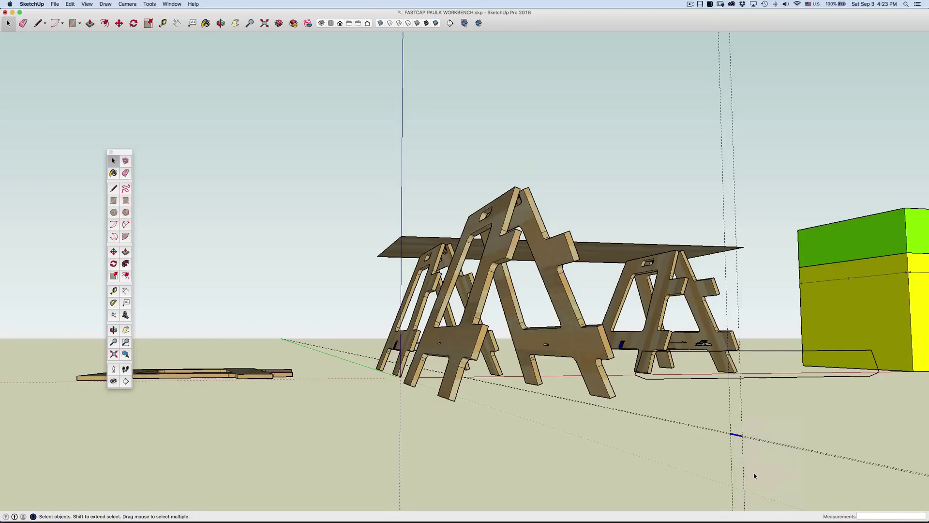
left_click(70, 4)
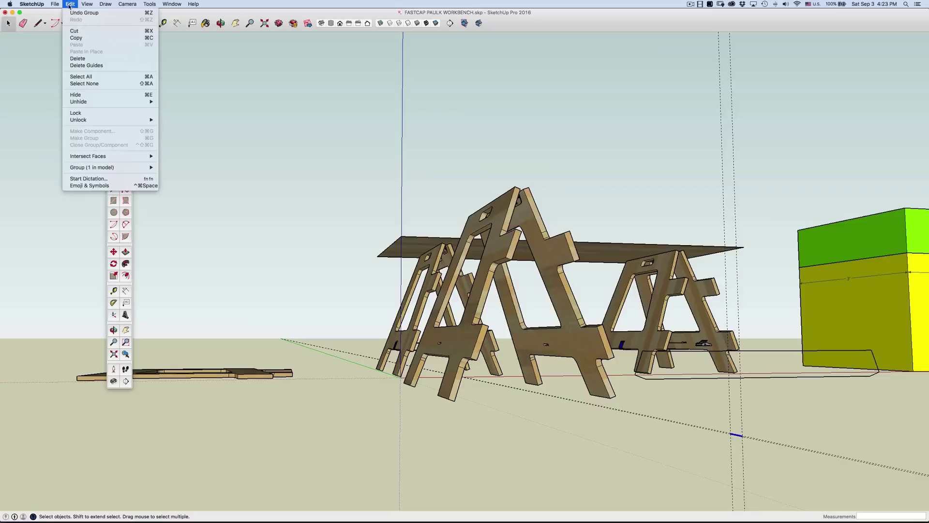
left_click(92, 66)
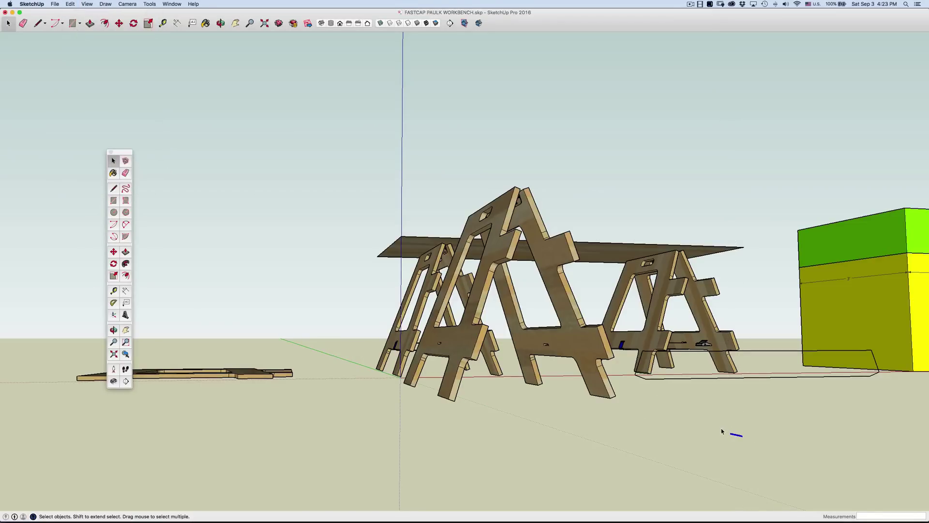
Step: Move the green strap group to a new spot beside the strap-path outline
key("m")
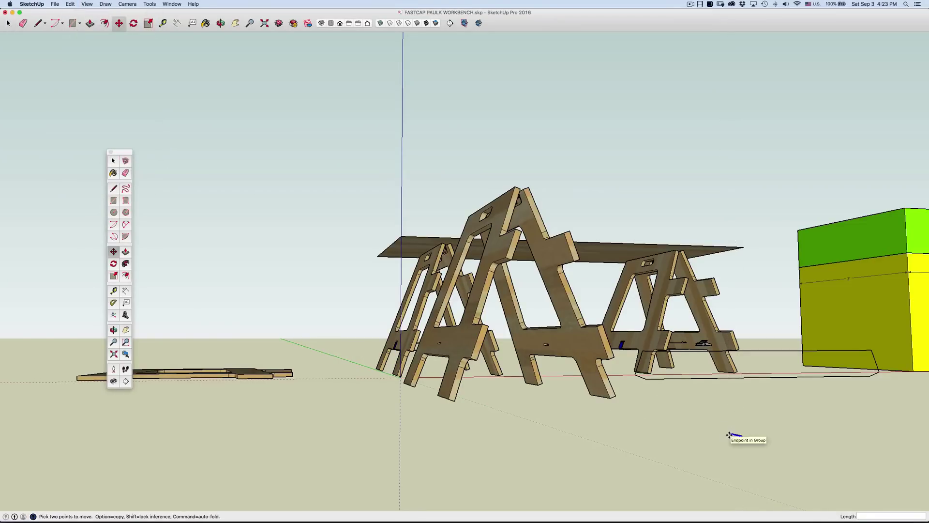
scroll(729, 434, "up", 6)
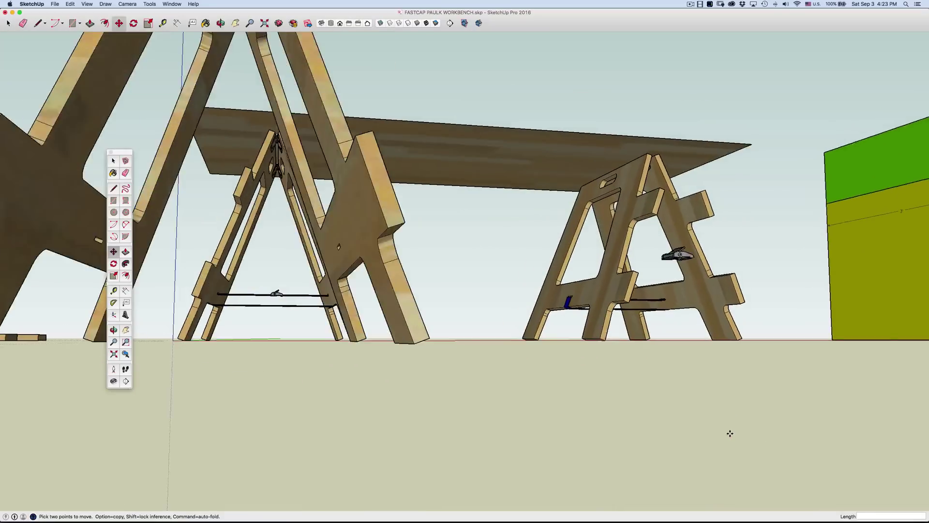
scroll(730, 434, "down", 4)
scroll(732, 435, "up", 3)
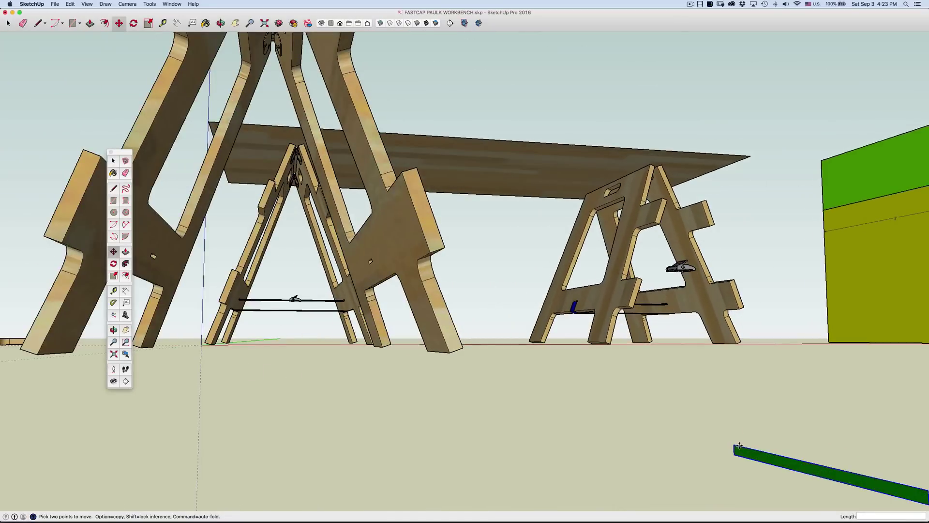
left_click(740, 445)
scroll(710, 438, "down", 3)
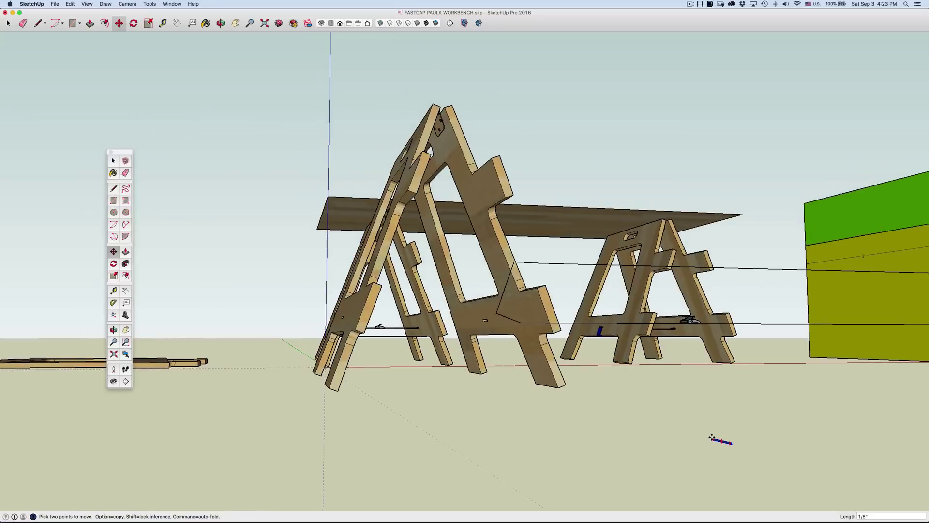
left_click(519, 323)
Step: Orbit and zoom in to get a closer look at the moved strap
key("o")
left_click_drag(510, 342, 522, 349)
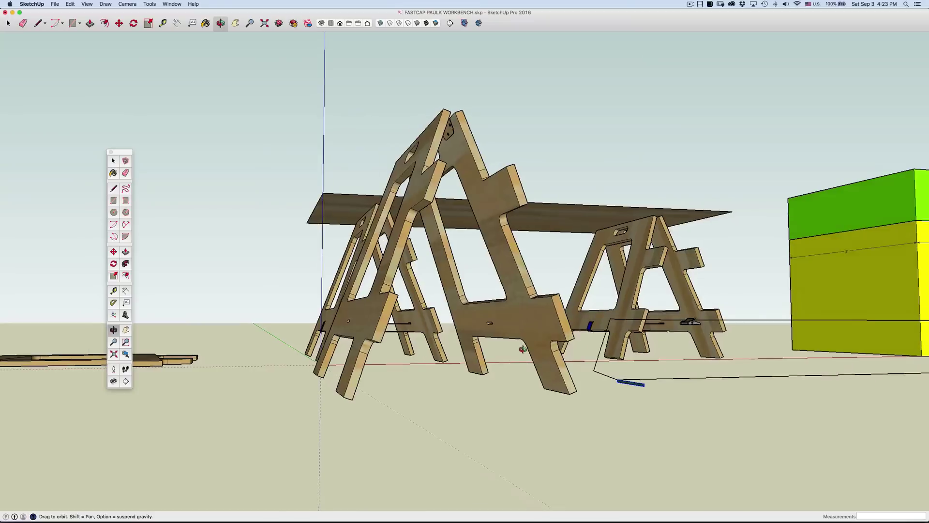
left_click_drag(614, 361, 621, 377)
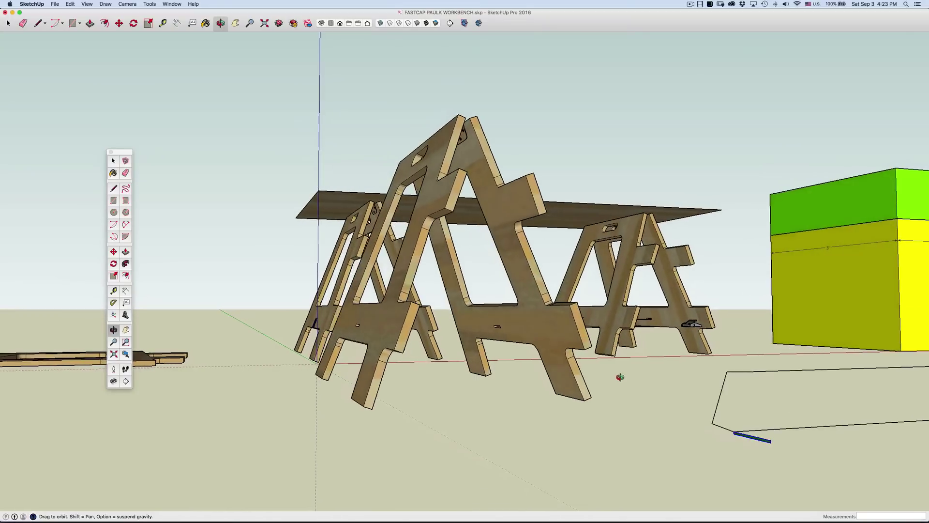
scroll(743, 436, "up", 3)
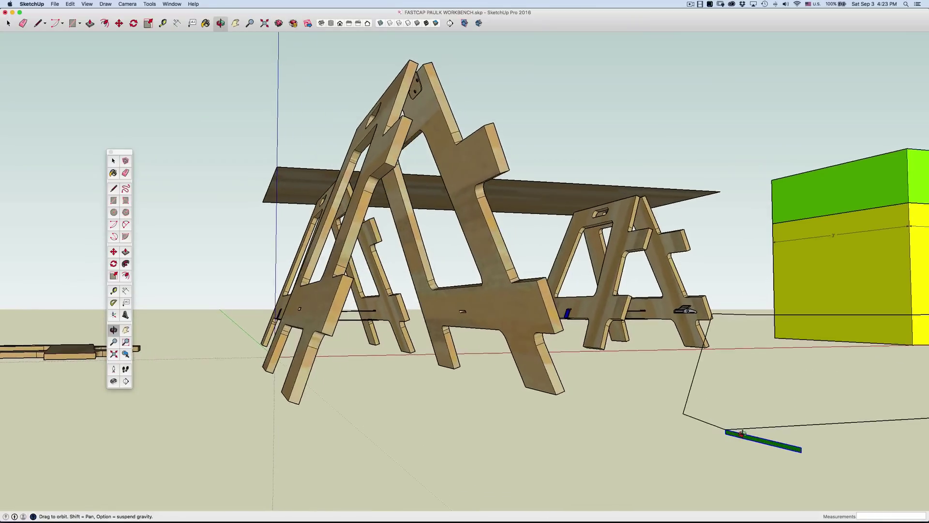
scroll(743, 435, "up", 5)
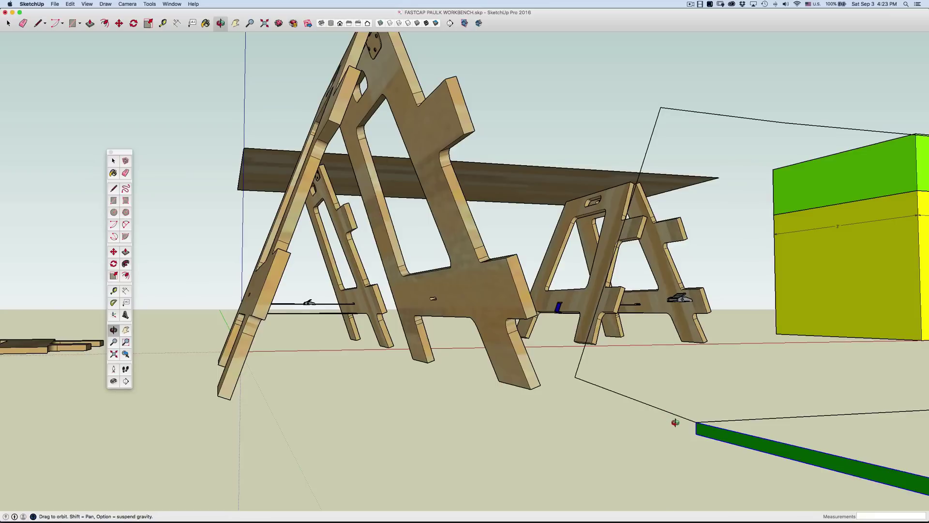
key("m")
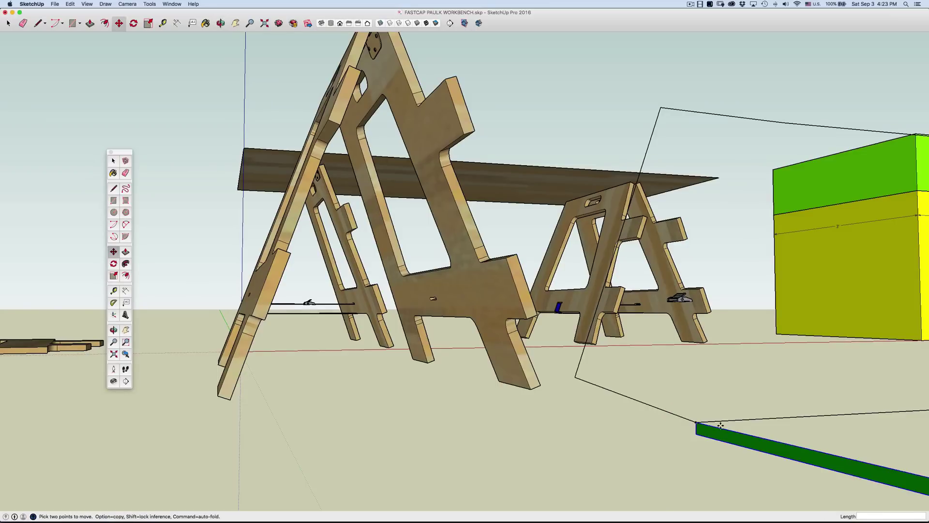
Step: Nudge the green strap slightly by its corner so it meets the outline
left_click(697, 424)
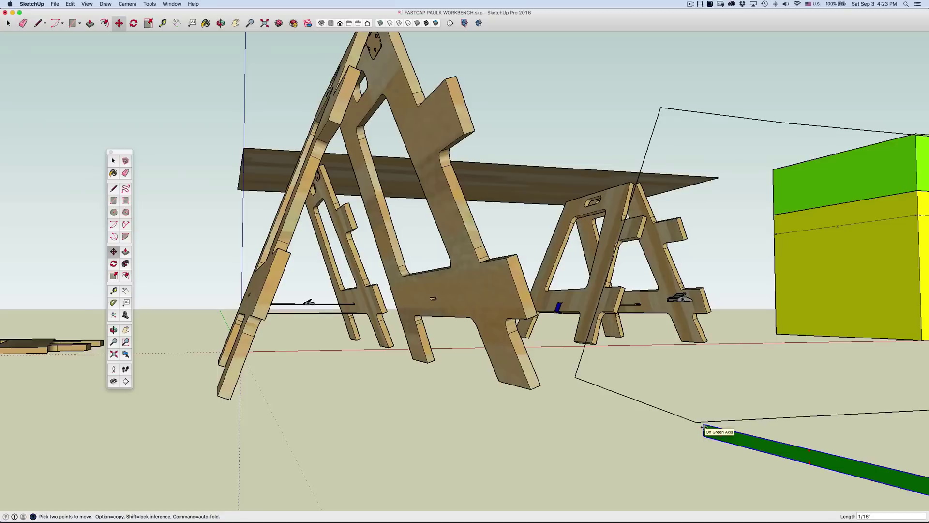
left_click(704, 426)
key("space")
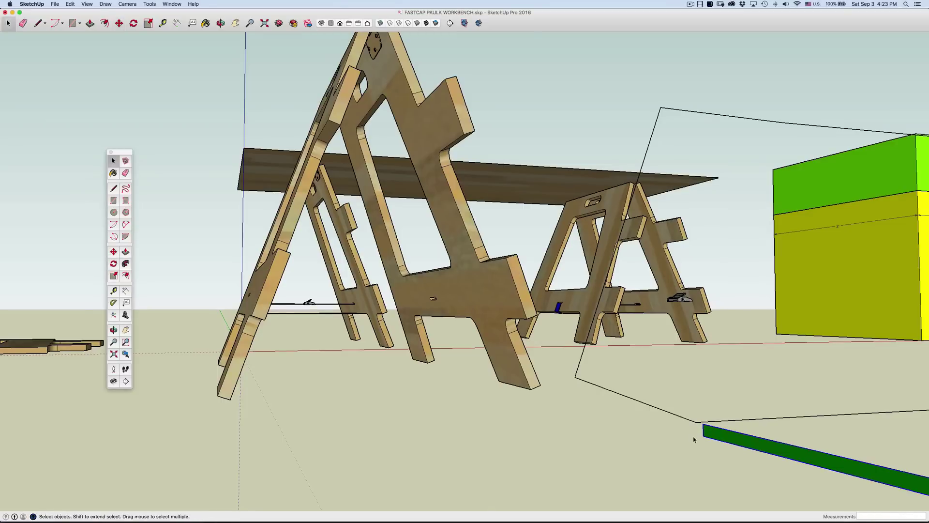
right_click(719, 436)
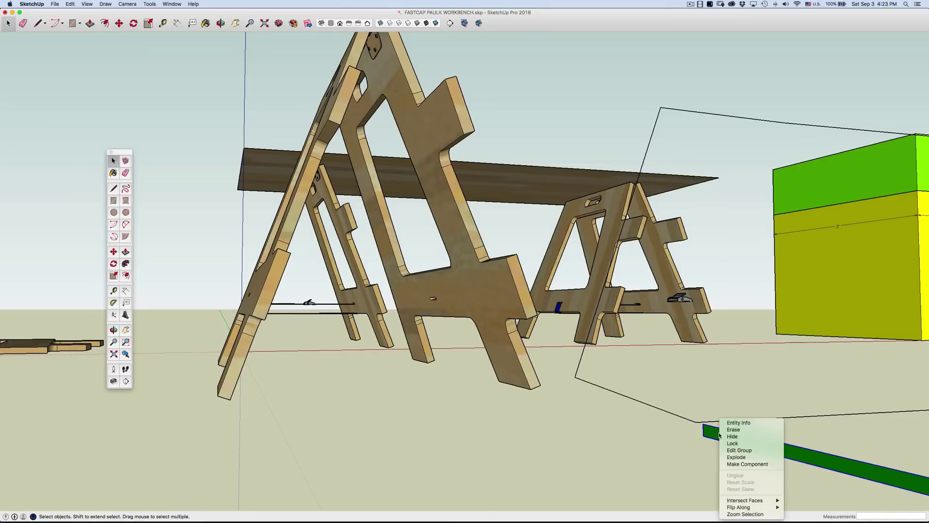
left_click(736, 457)
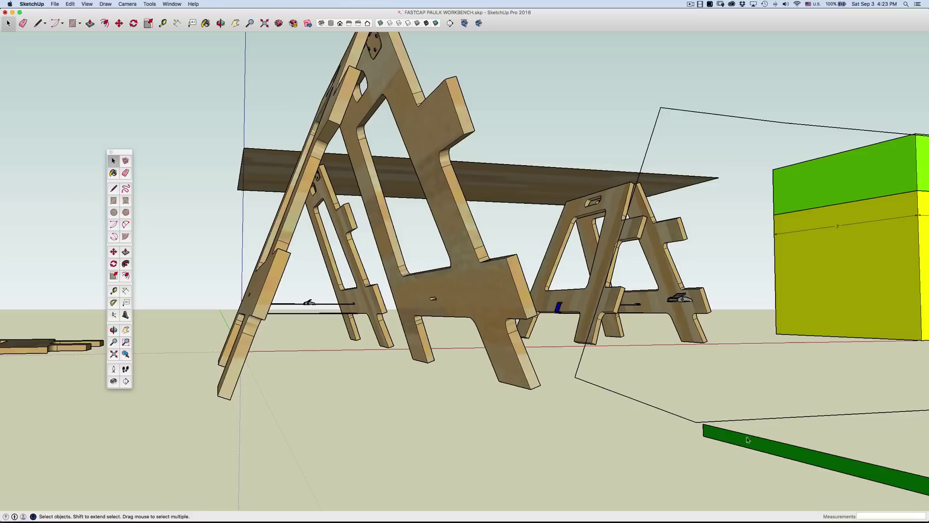
Step: Explode the rectangular path outline group into loose edges
left_click(685, 419)
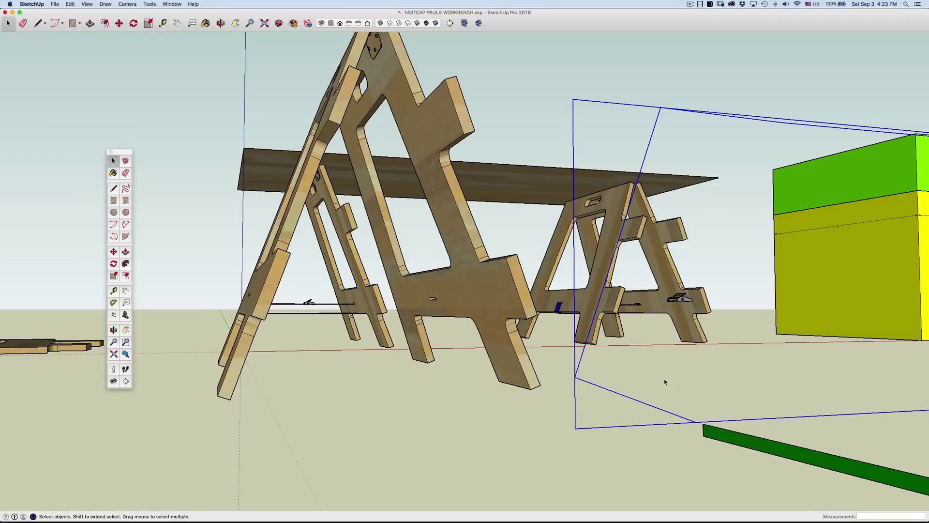
right_click(669, 414)
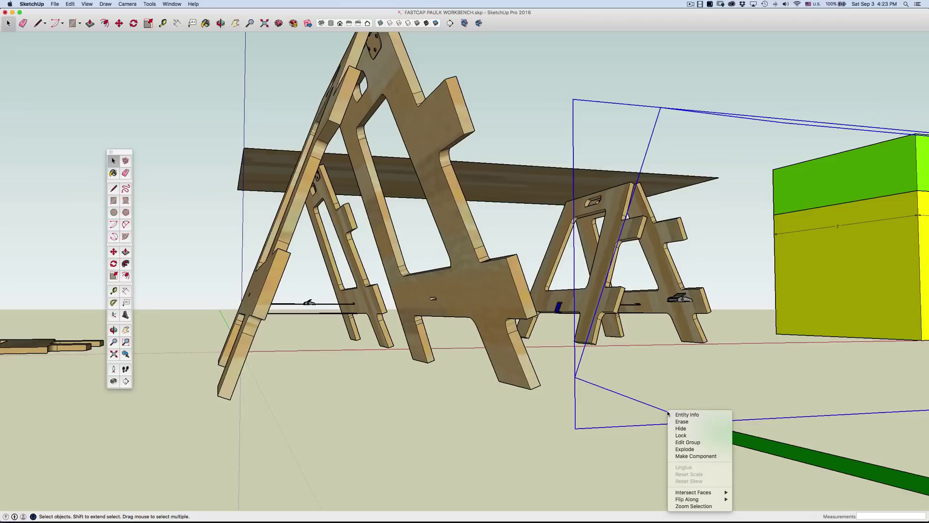
left_click(692, 449)
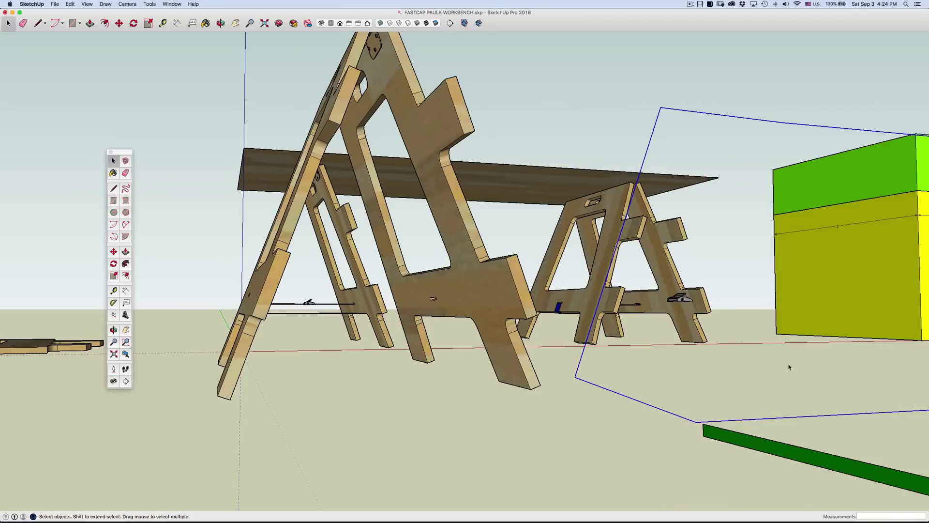
scroll(624, 398, "down", 5)
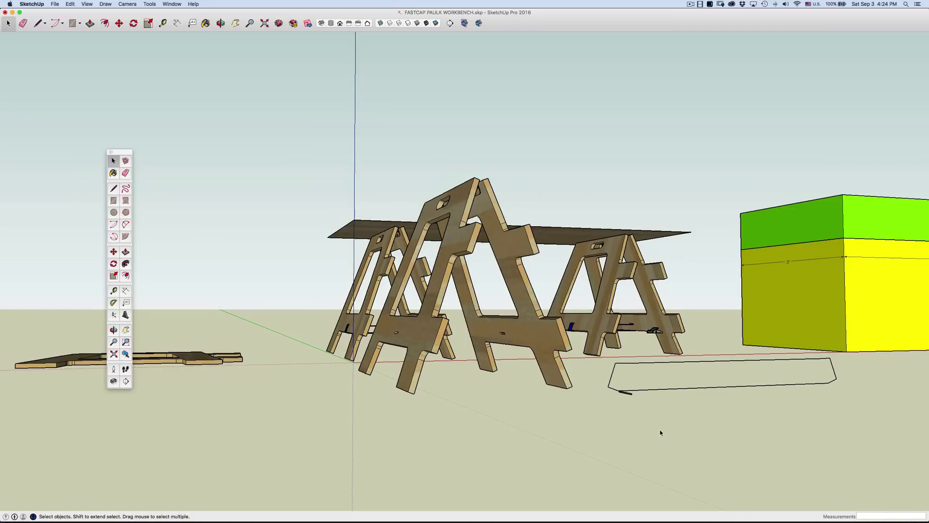
scroll(624, 380, "up", 5)
scroll(618, 375, "down", 4)
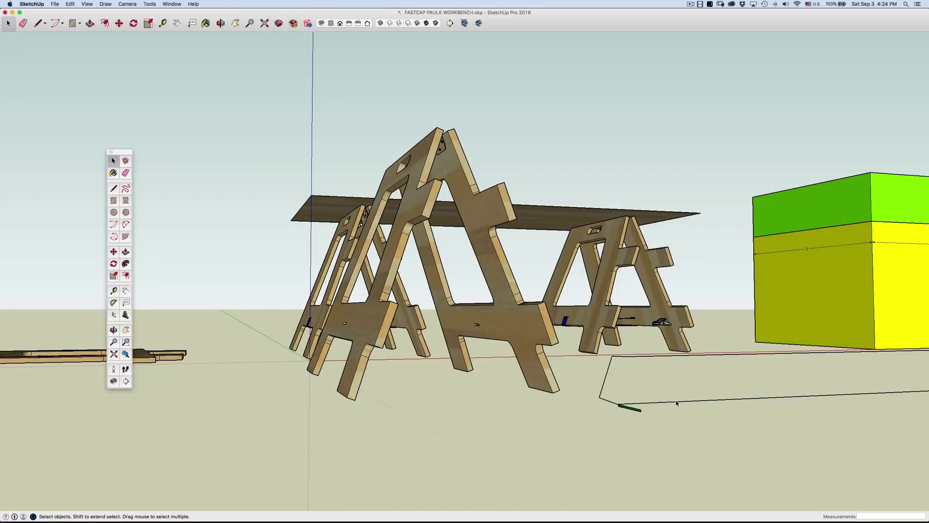
scroll(675, 405, "up", 5)
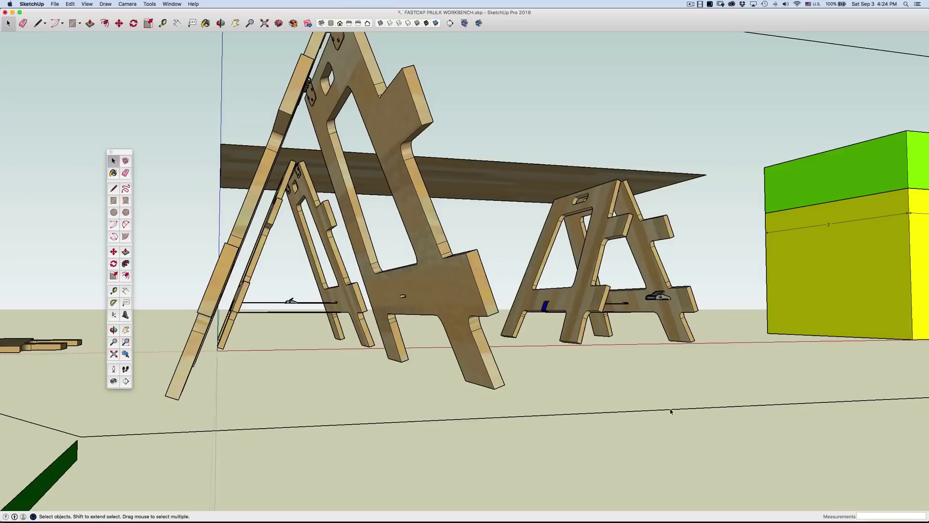
scroll(670, 411, "down", 5)
scroll(671, 412, "up", 4)
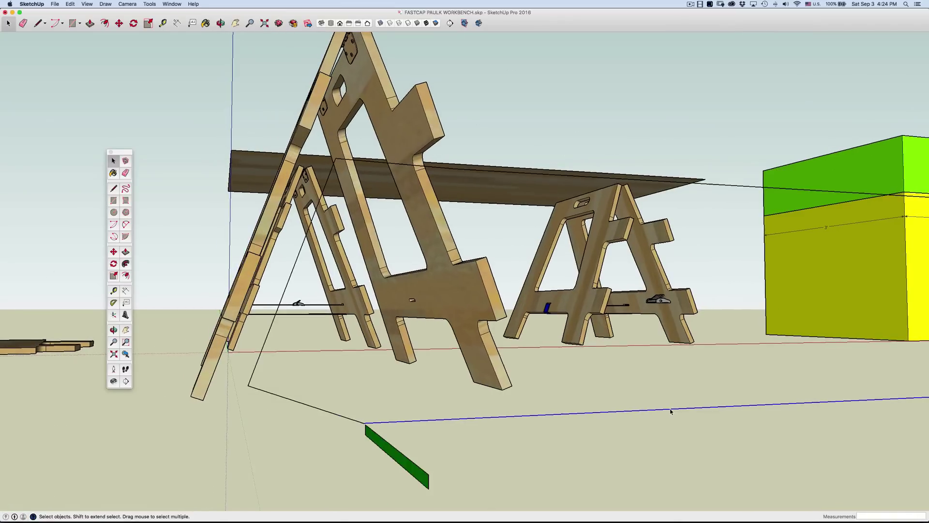
scroll(368, 425, "up", 2)
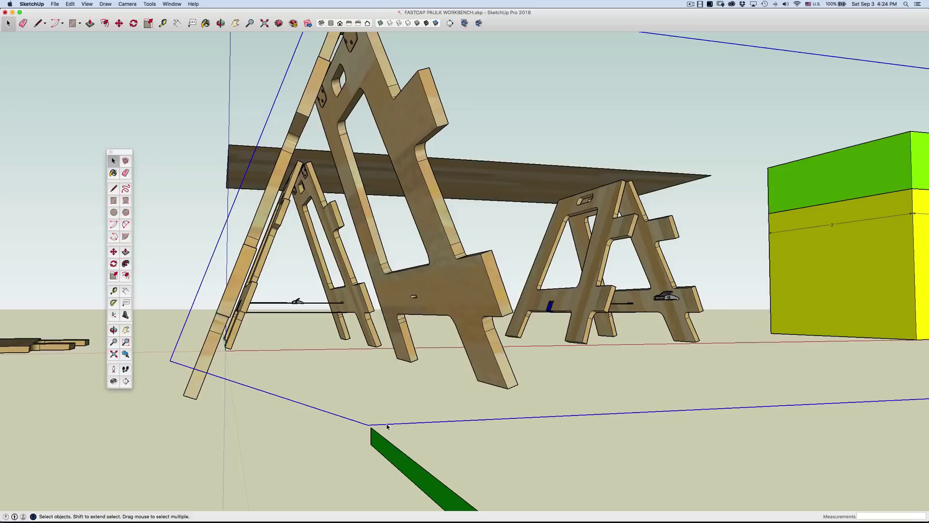
scroll(430, 433, "down", 3)
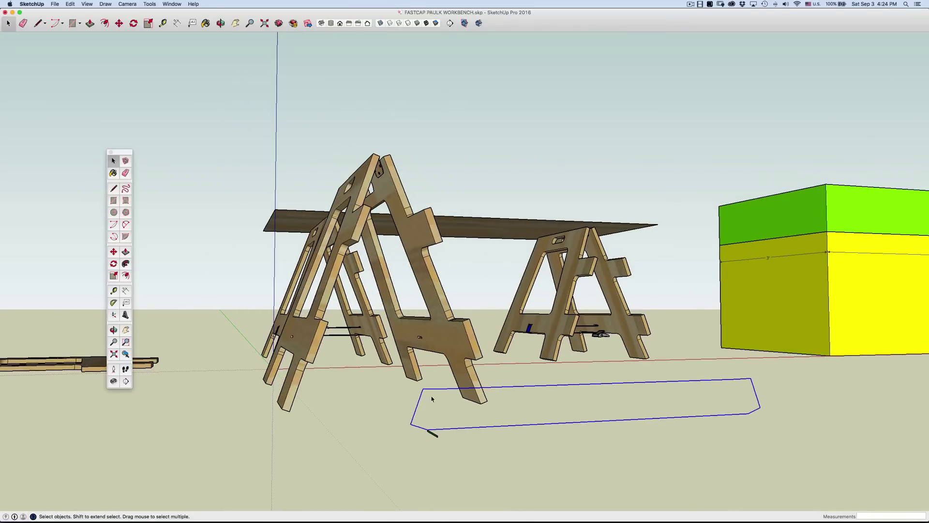
Step: Push/Pull the flat strap outline face to thicken it into a solid green band
left_click(125, 264)
scroll(417, 434, "up", 3)
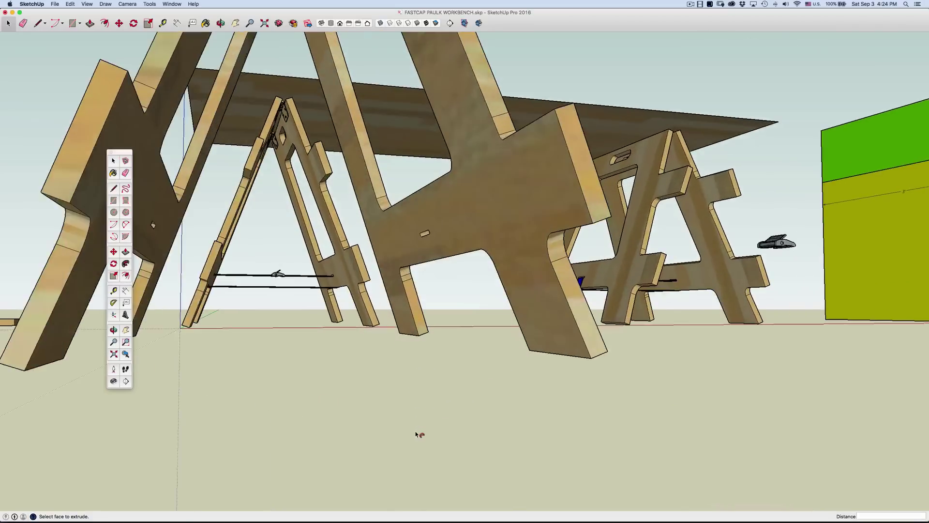
scroll(417, 434, "down", 3)
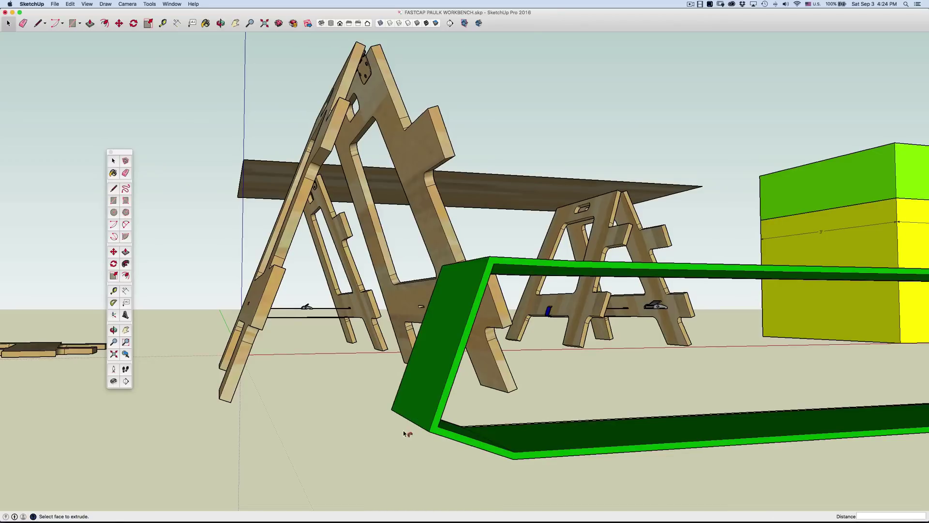
scroll(405, 432, "down", 2)
key("space")
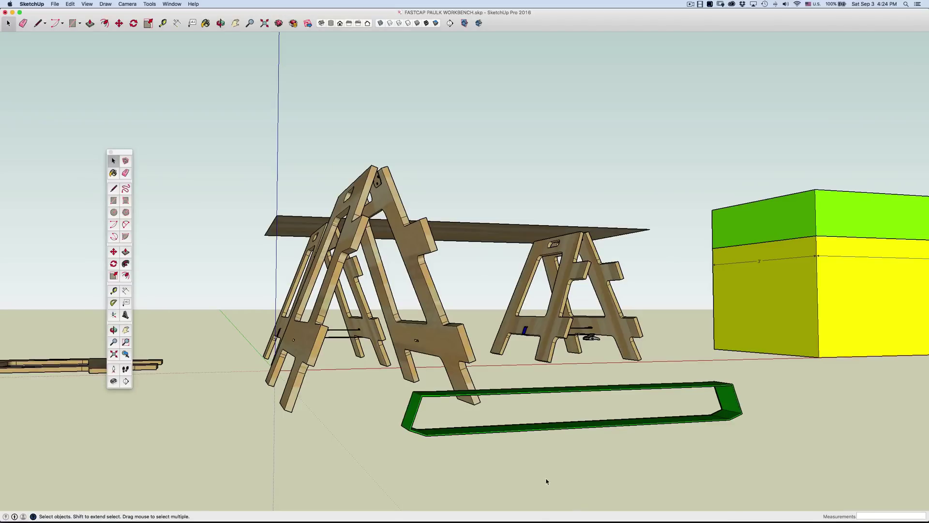
Step: Orbit toward the strap end, select the green strap loop and make it a group
middle_click_drag(546, 478, 731, 464)
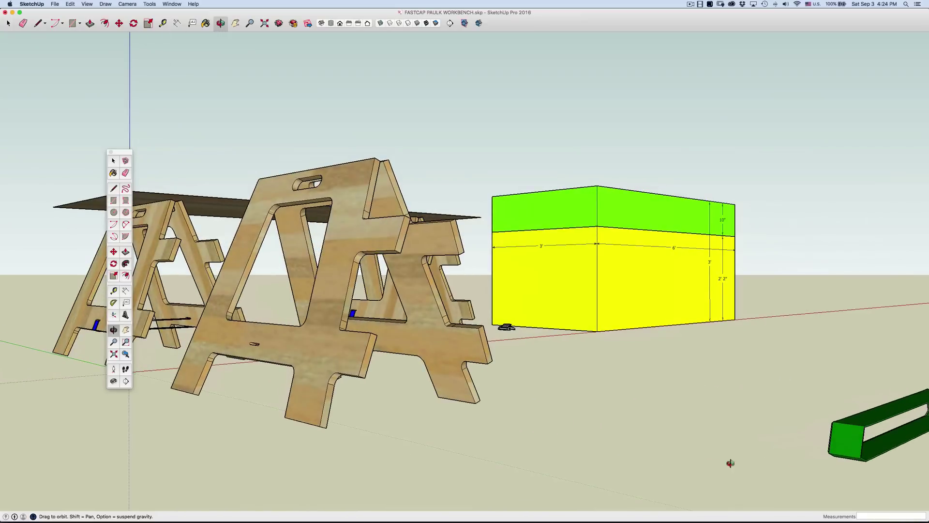
scroll(847, 436, "up", 2)
scroll(837, 442, "up", 2)
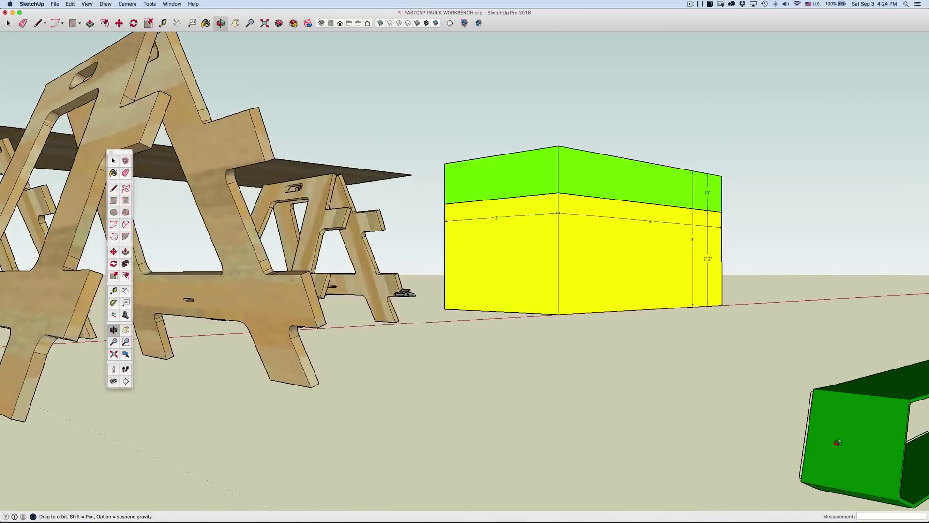
middle_click_drag(838, 442, 822, 439)
key("space")
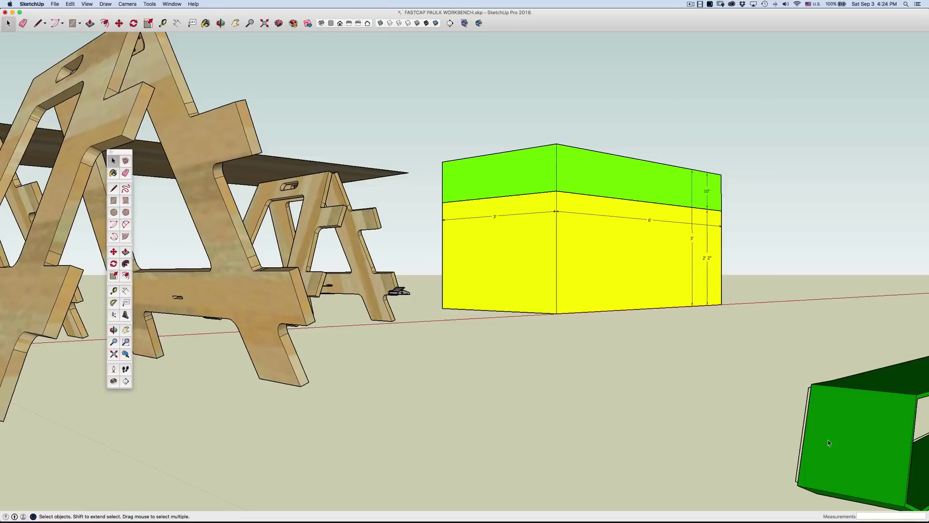
left_click(861, 450)
scroll(846, 445, "down", 2)
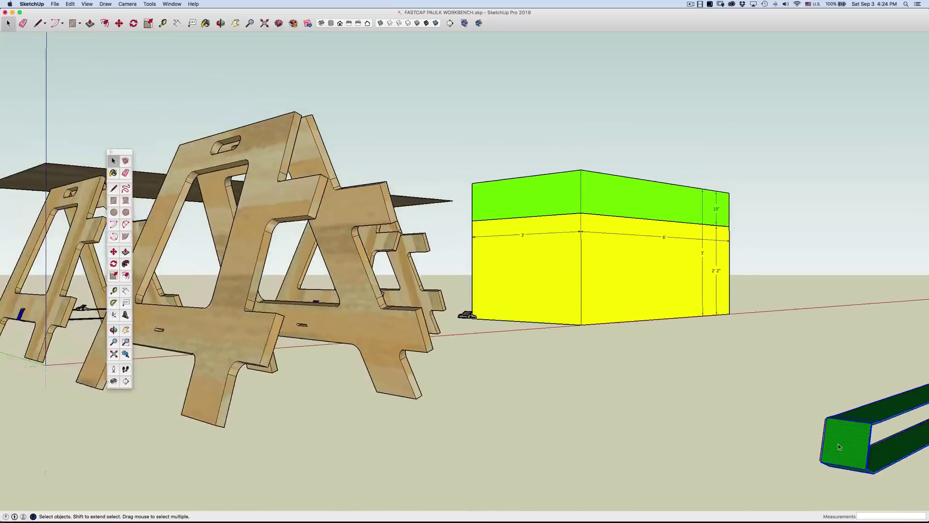
scroll(838, 446, "down", 1)
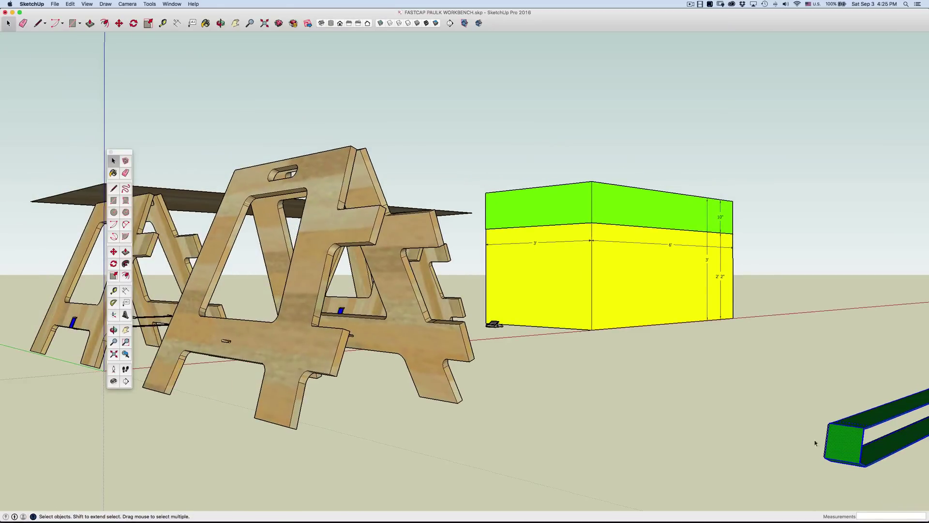
right_click(846, 441)
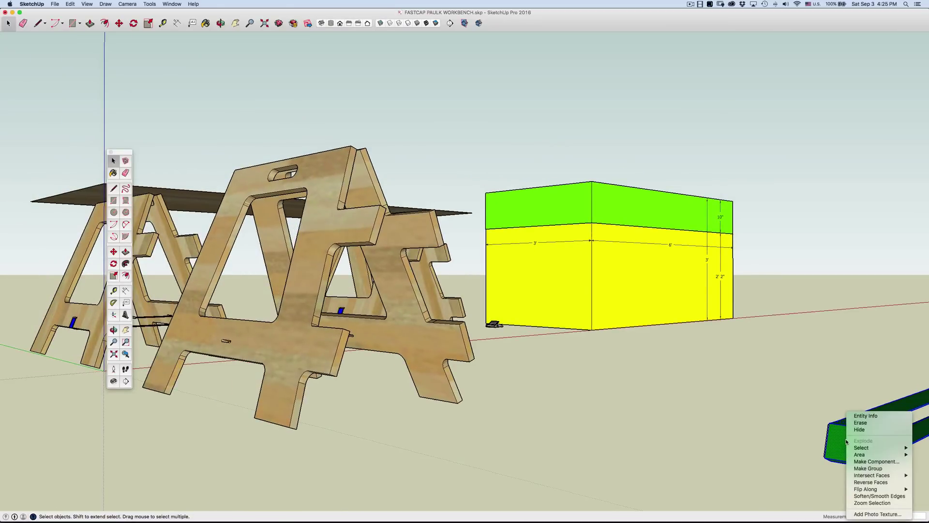
left_click(868, 468)
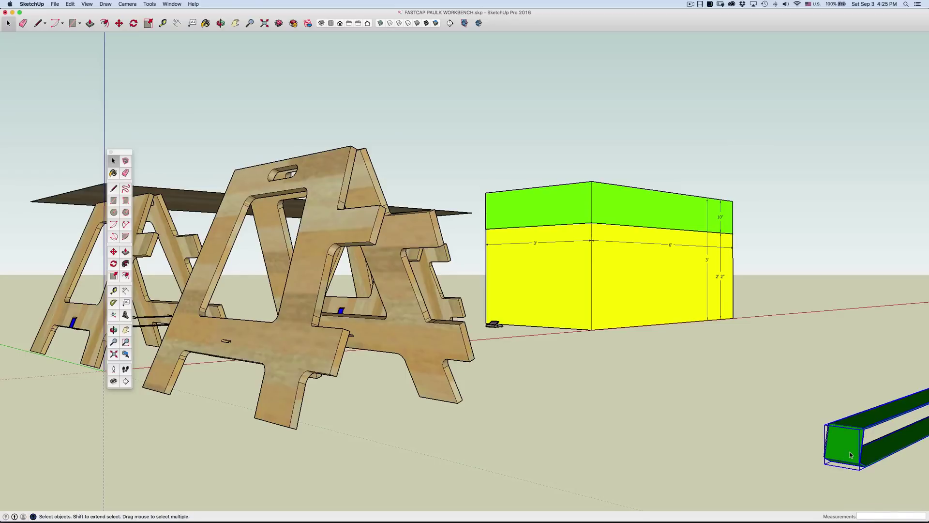
Step: Move the strap group by its top corner into the sawhorse copy's leg slots
key("m")
left_click(851, 455)
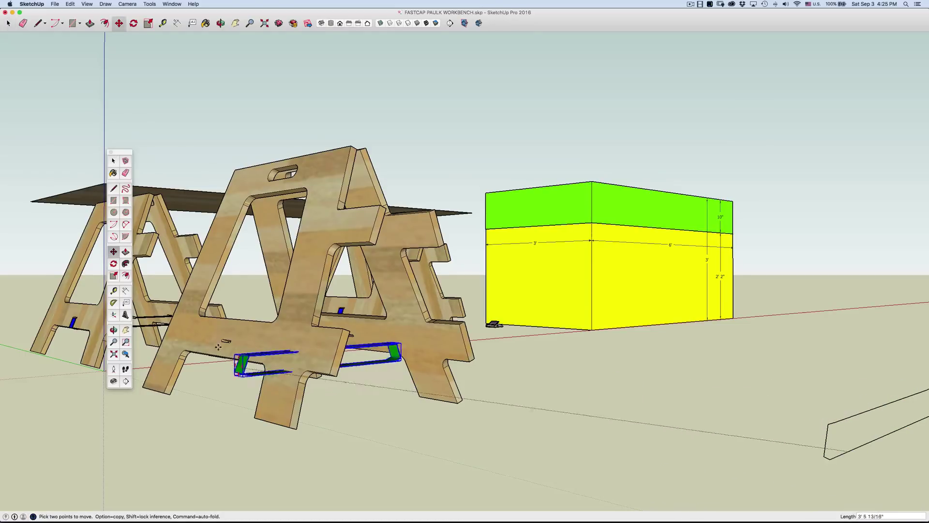
scroll(222, 347, "up", 5)
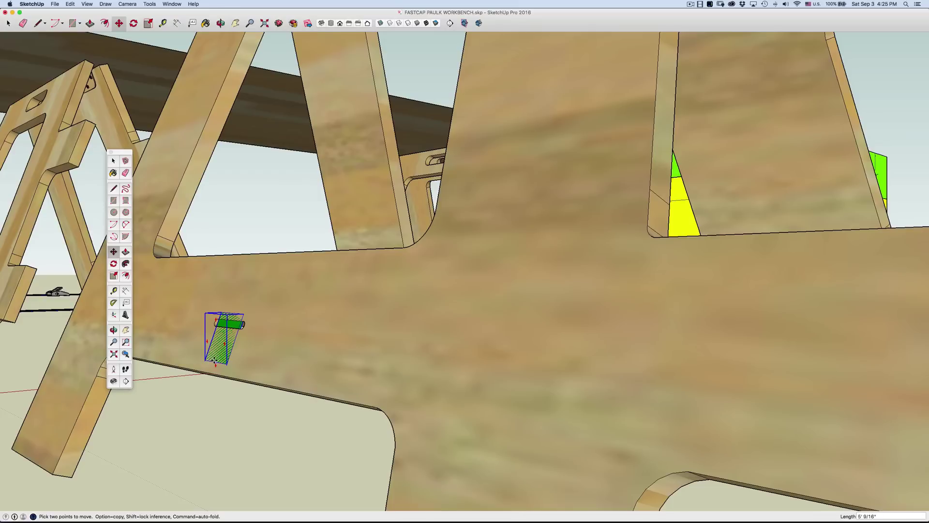
left_click(214, 361)
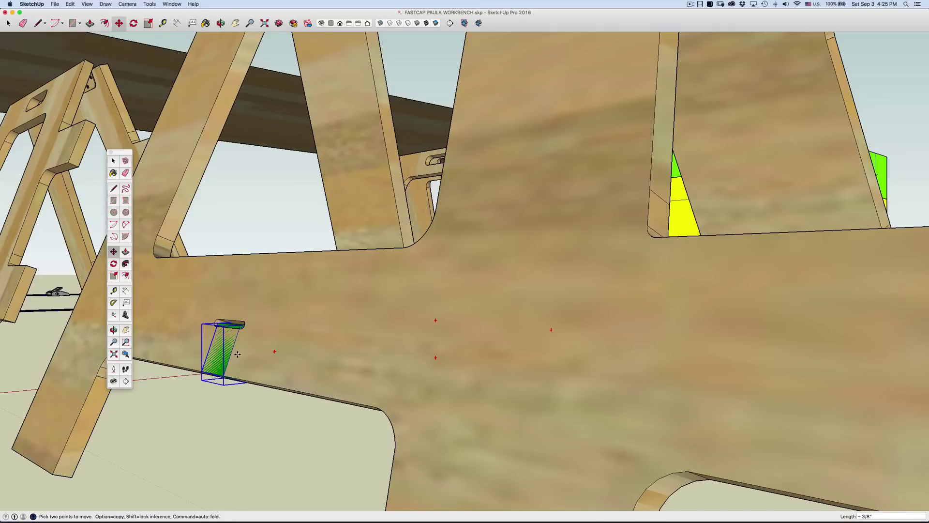
scroll(239, 338, "up", 3)
scroll(239, 337, "up", 1)
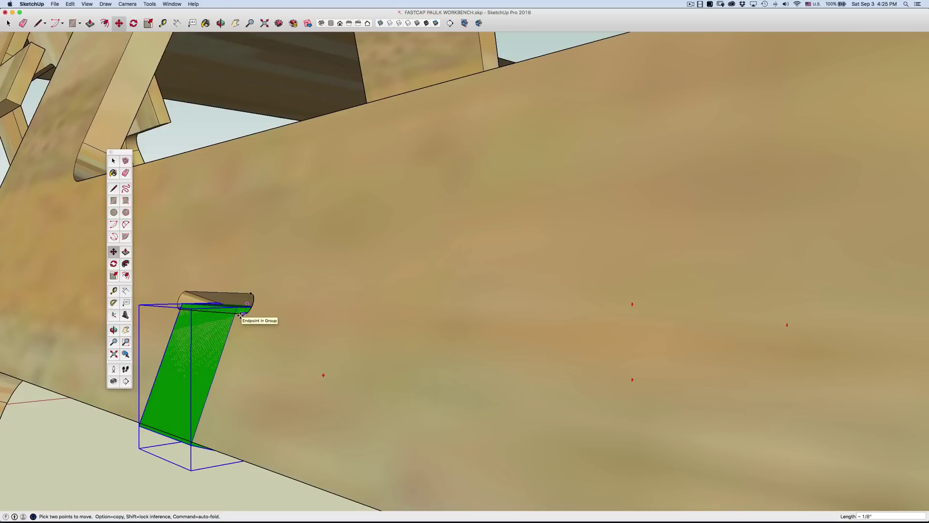
scroll(242, 315, "up", 4)
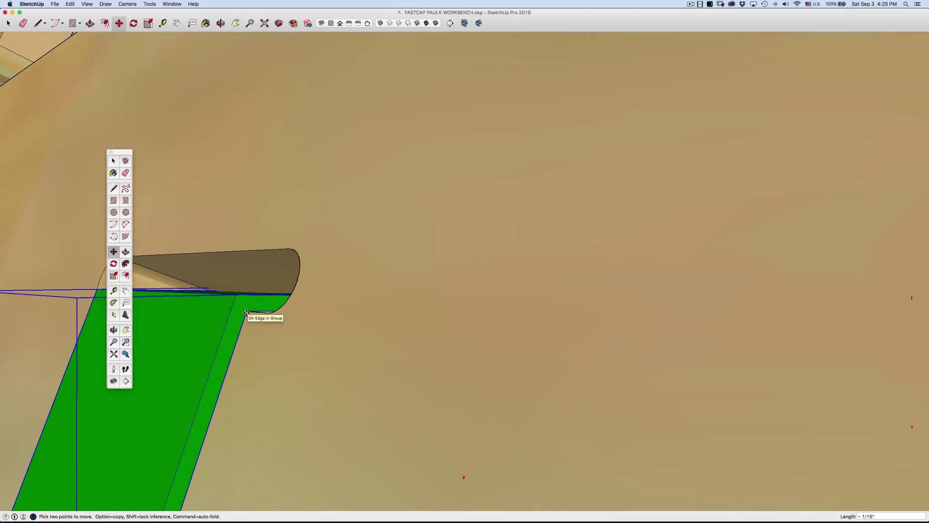
scroll(269, 334, "down", 3)
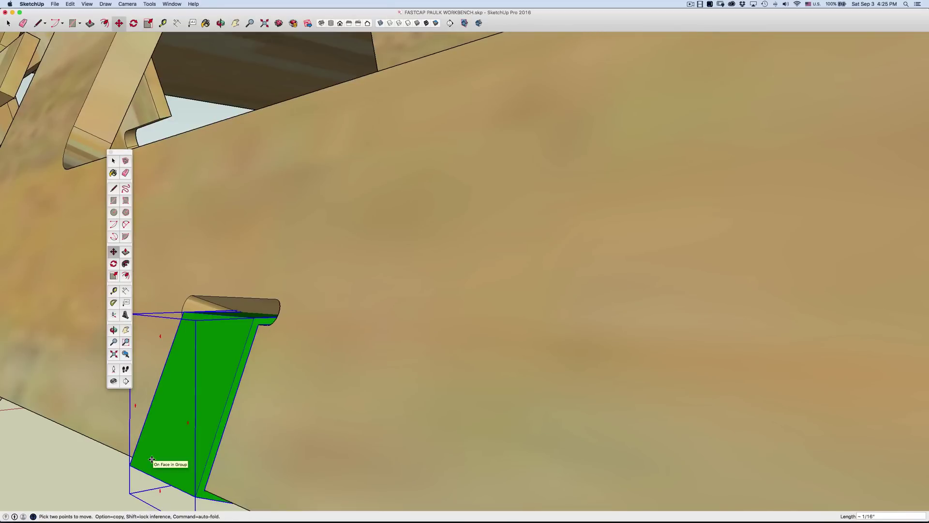
Step: Orbit around the sawhorse frame to check the strap's fit between the legs
mouse_move(145, 430)
middle_mouse_down()
mouse_move(278, 454)
mouse_move(490, 436)
mouse_move(363, 448)
mouse_move(325, 405)
middle_mouse_up()
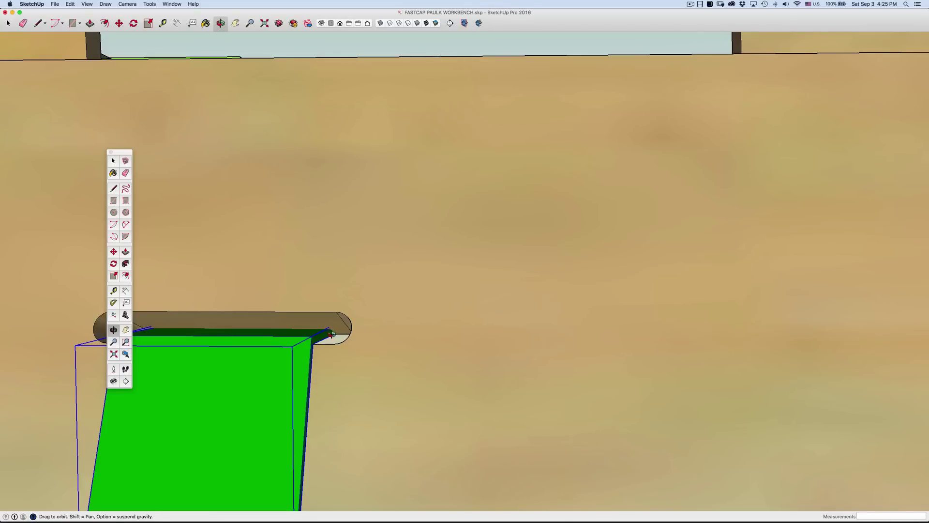
left_click_drag(345, 339, 300, 334)
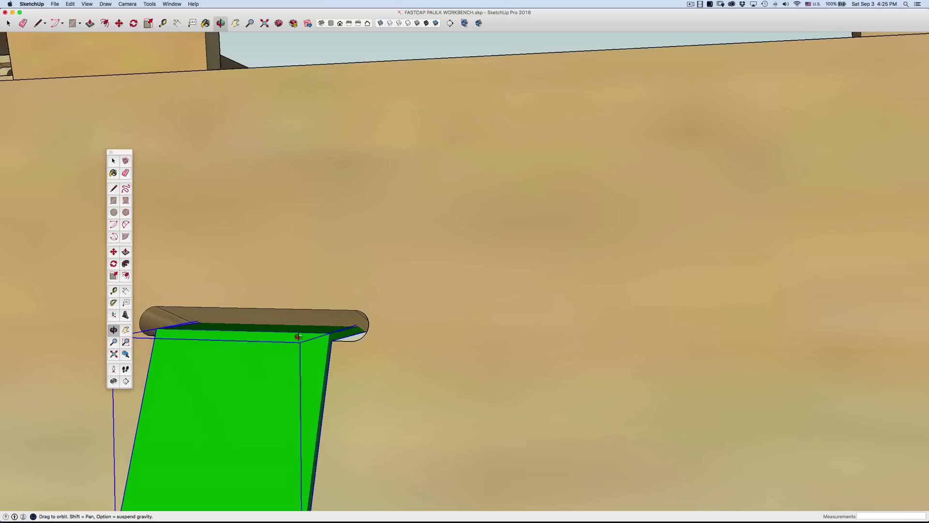
scroll(298, 335, "down", 5)
scroll(298, 336, "down", 5)
left_click_drag(434, 351, 232, 307)
scroll(216, 297, "up", 3)
Step: Select the ratchet buckle component and move it onto the green strap
key("space")
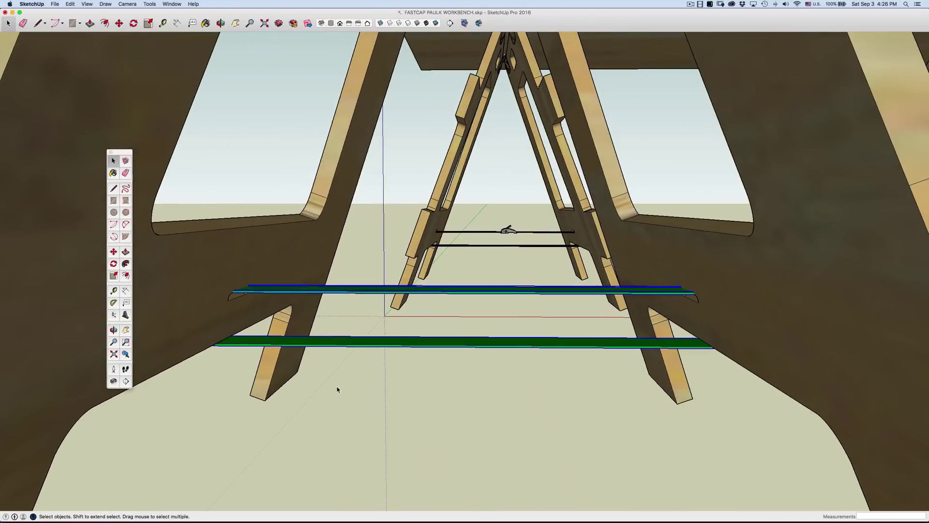
left_click(329, 389)
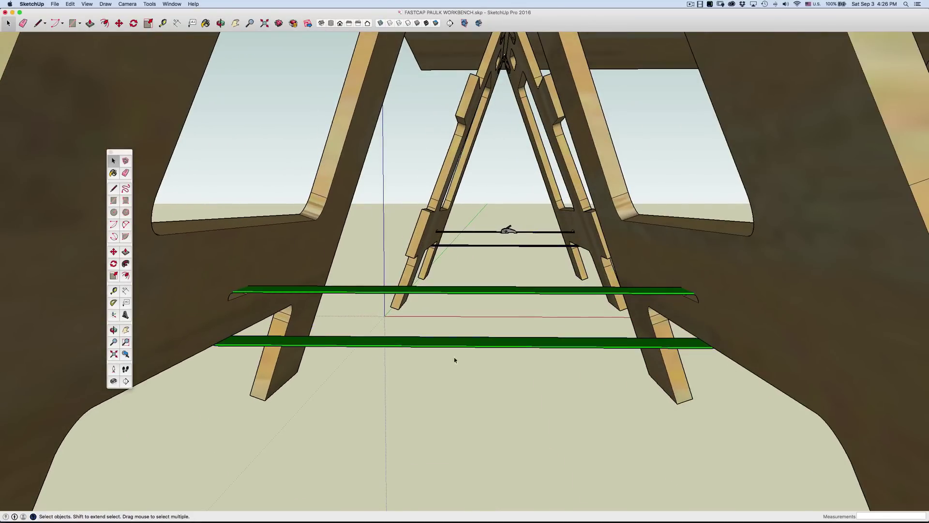
scroll(512, 368, "down", 4)
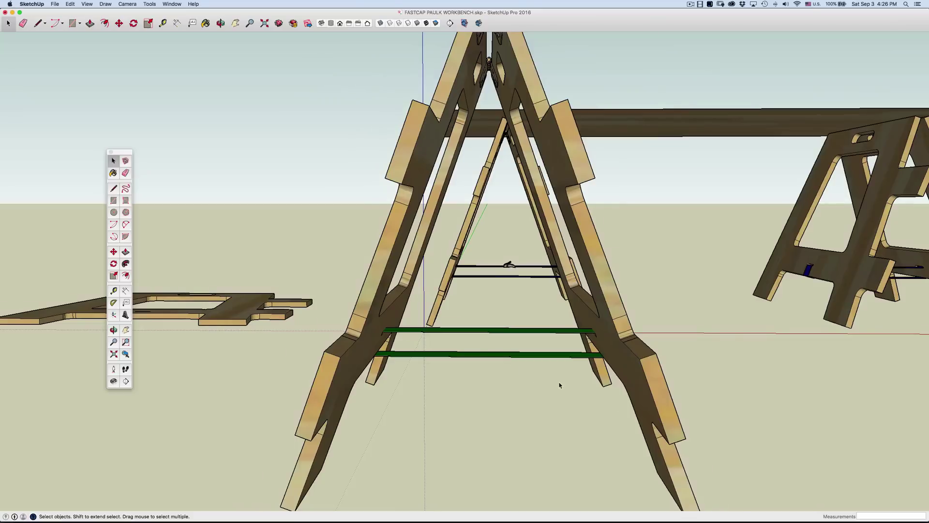
scroll(560, 385, "down", 3)
left_click(881, 345)
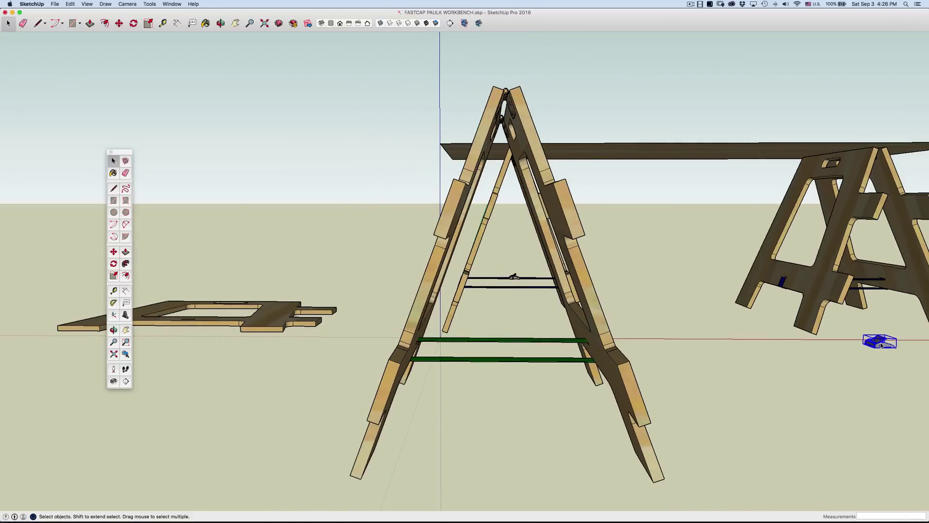
key("m")
left_click(882, 345)
left_click(507, 340)
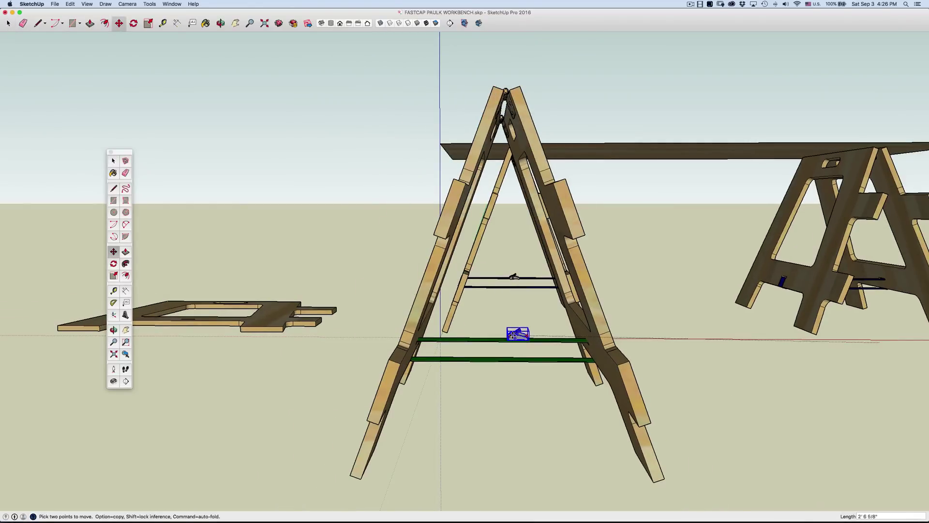
scroll(506, 341, "up", 3)
scroll(505, 342, "up", 4)
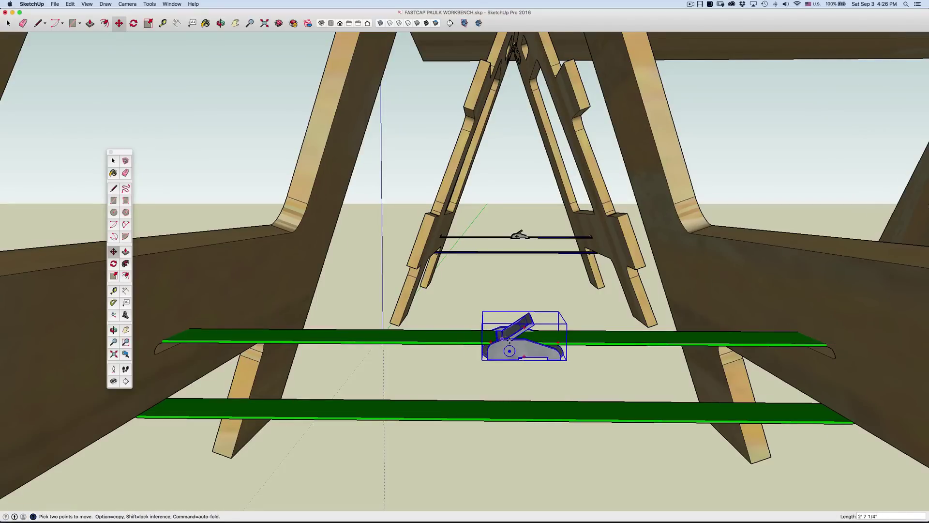
middle_click_drag(542, 351, 364, 412)
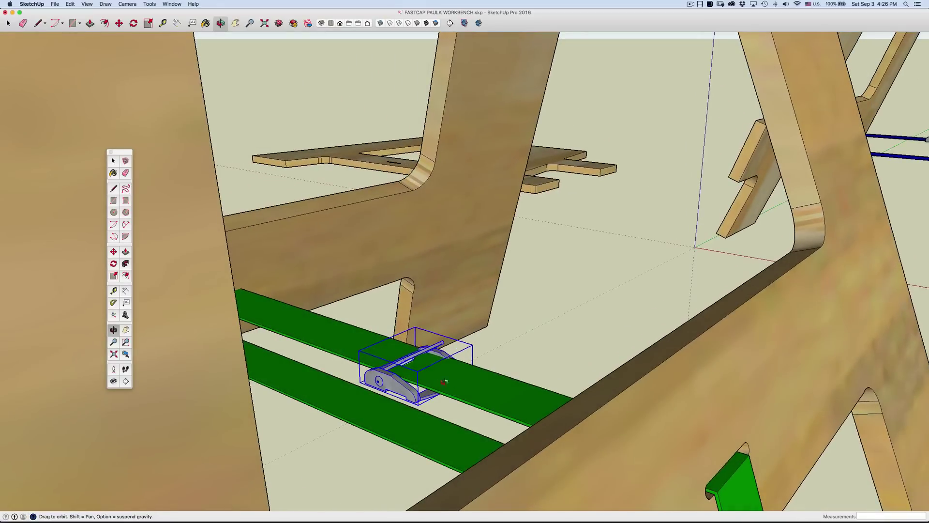
scroll(445, 382, "up", 5)
Step: Fine-tune the buckle's position on the strap's upper band, undoing one misplaced move
key("m")
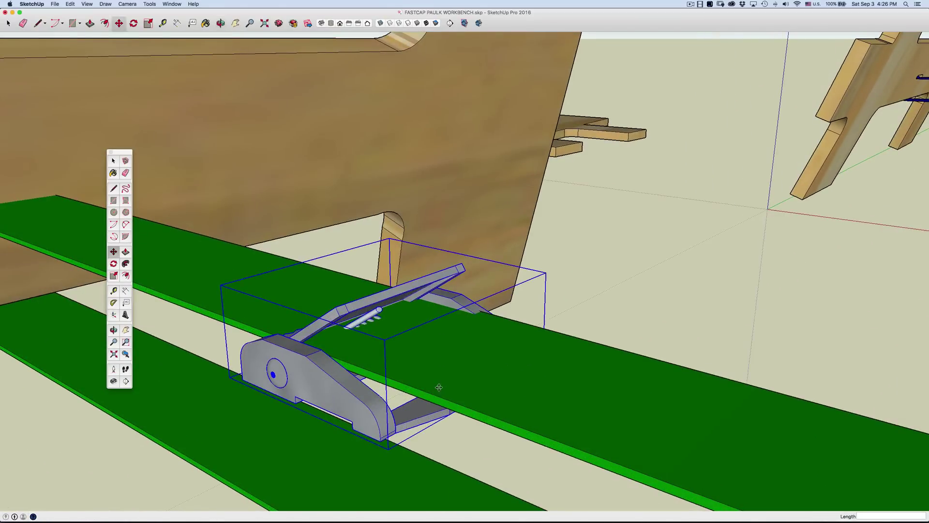
left_click(399, 424)
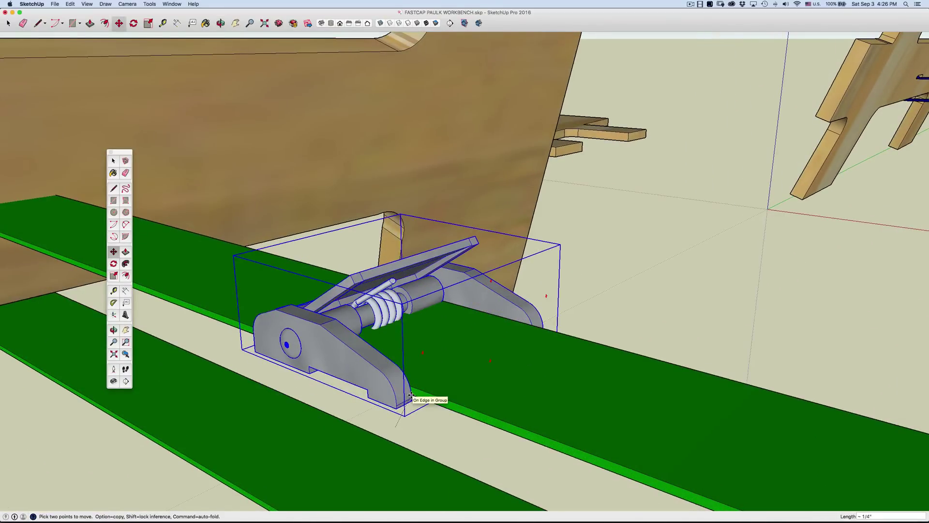
key("Up")
left_click(411, 395)
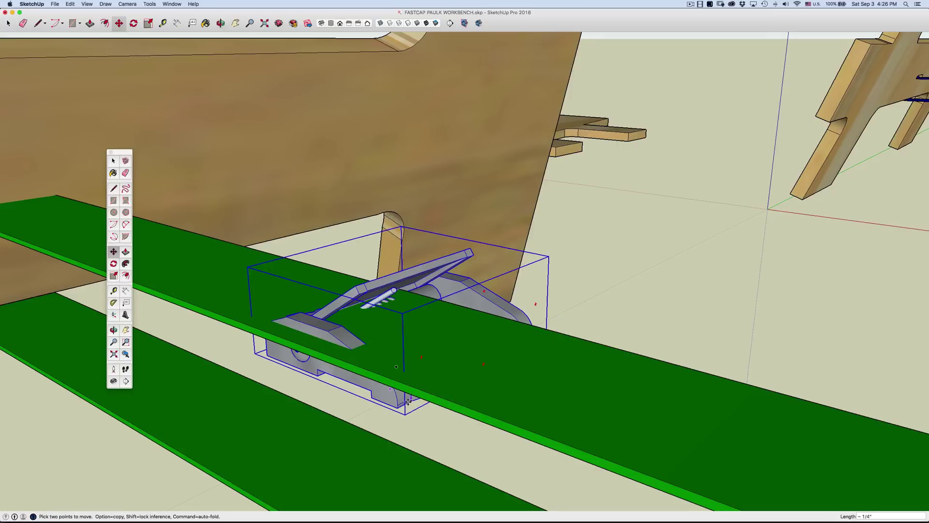
key("super+z")
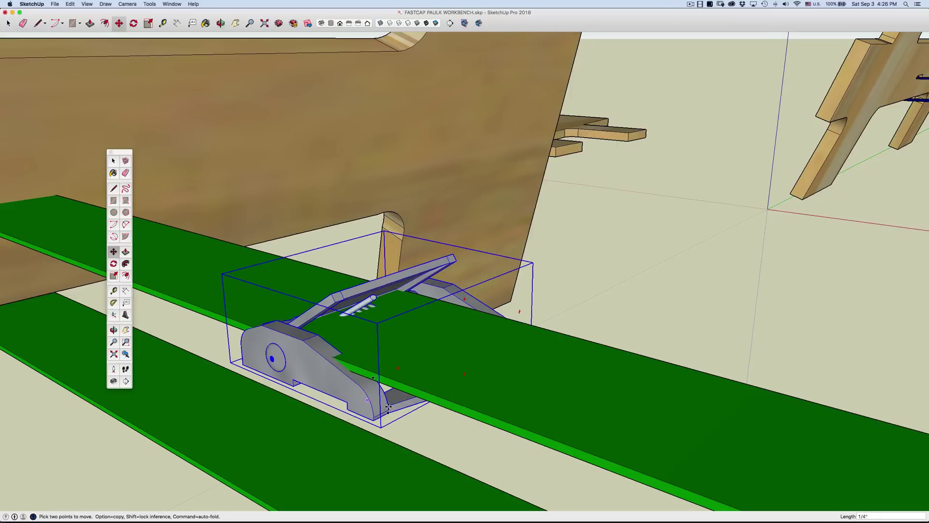
left_click(393, 396)
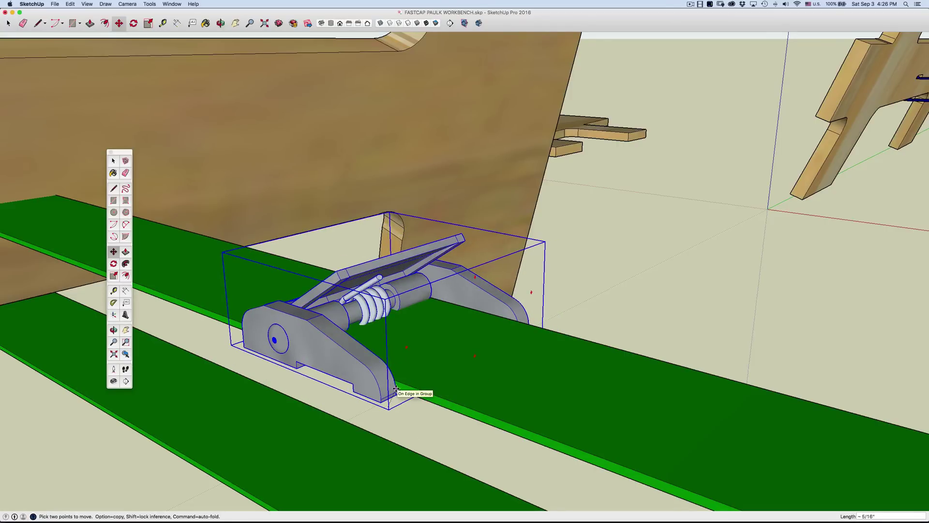
scroll(401, 387, "down", 5)
key("space")
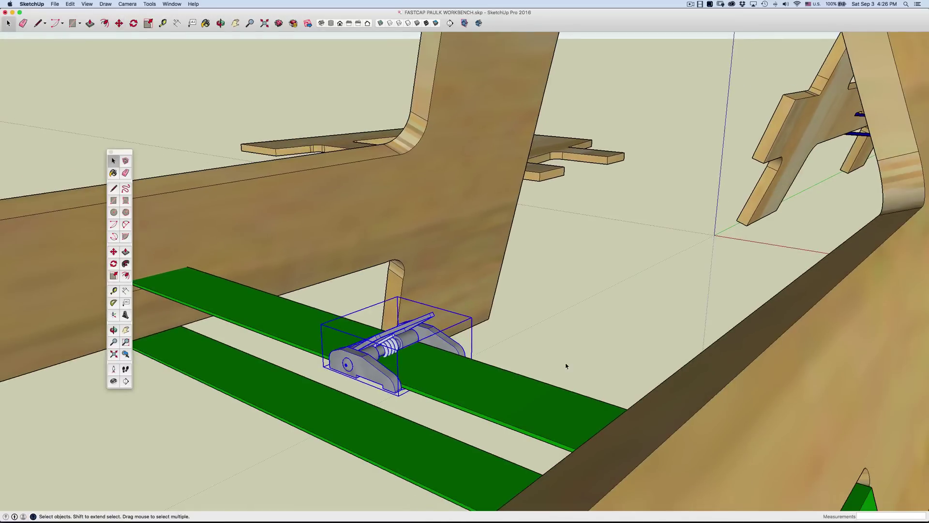
Step: Select the ratchet buckle and the green strap together and make them one group
left_click(565, 362)
left_click(371, 367)
left_click(478, 402, "shift")
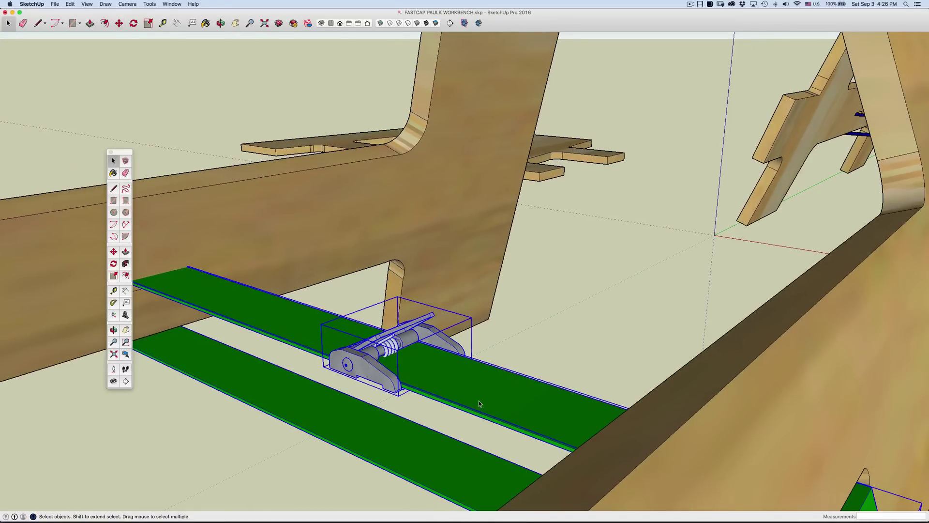
right_click(478, 400)
left_click(504, 462)
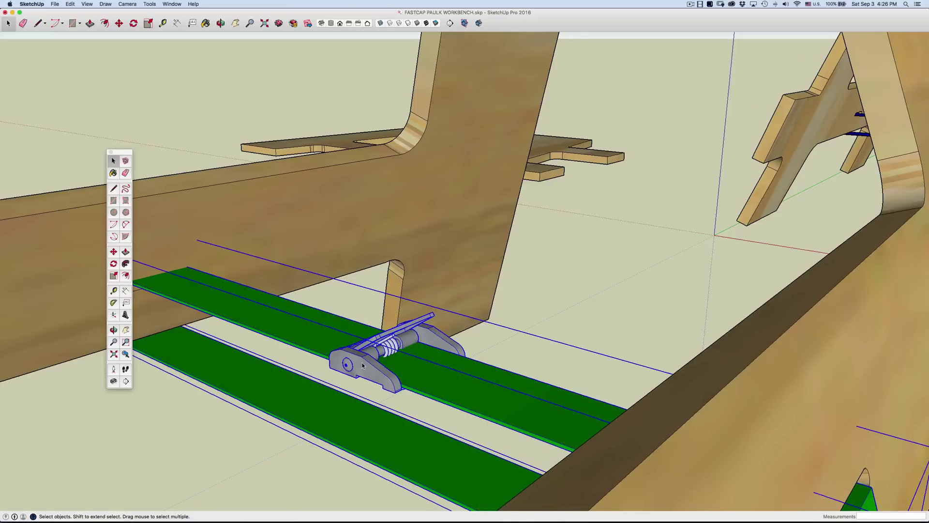
Step: Test-move the new buckle-and-strap group, undo the move, and clear the selection
left_click(213, 435)
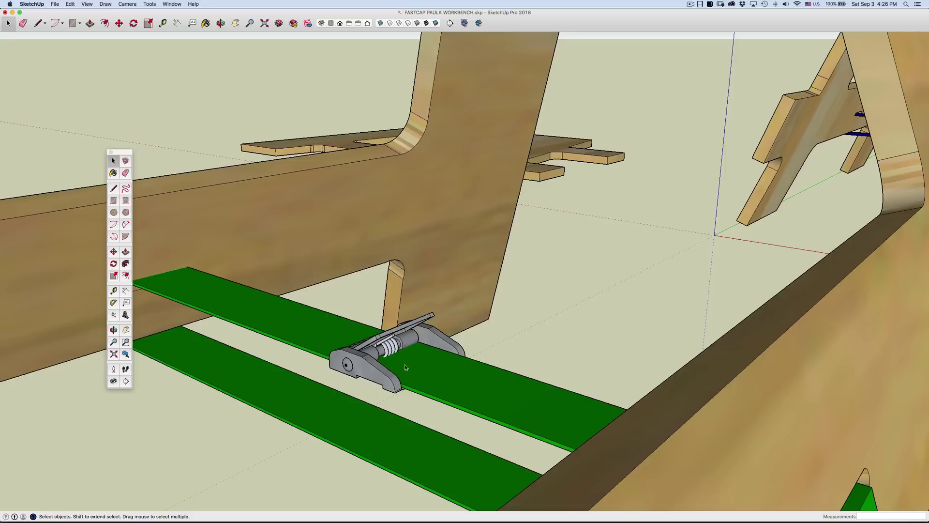
left_click(414, 361)
key("m")
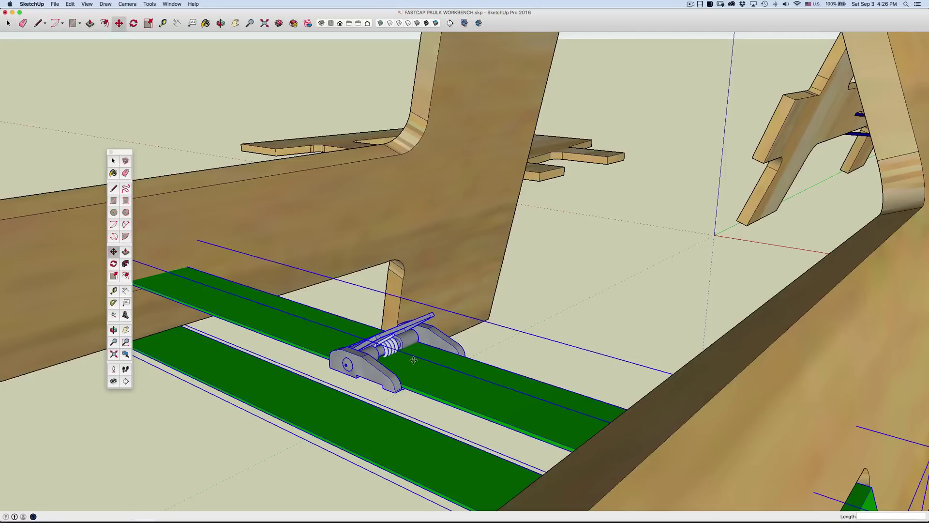
left_click(414, 362)
left_click(461, 335)
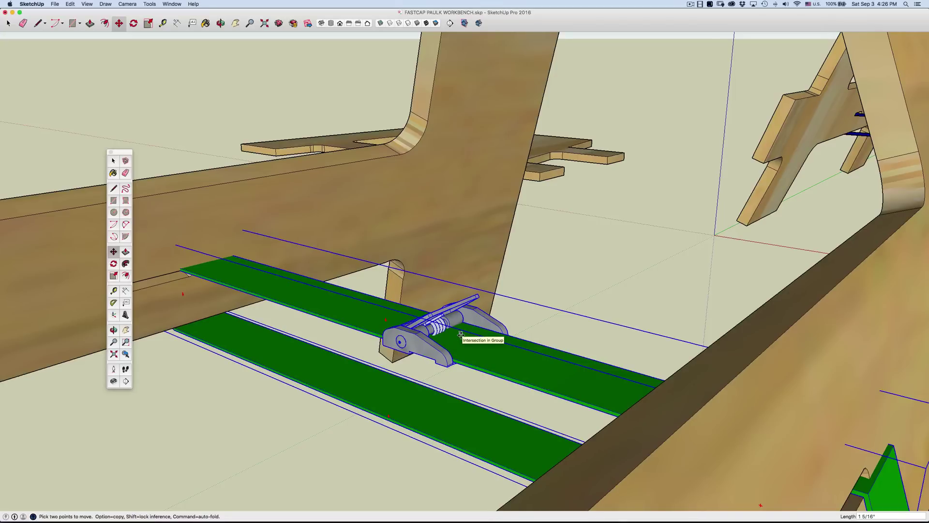
key("super+z")
key("space")
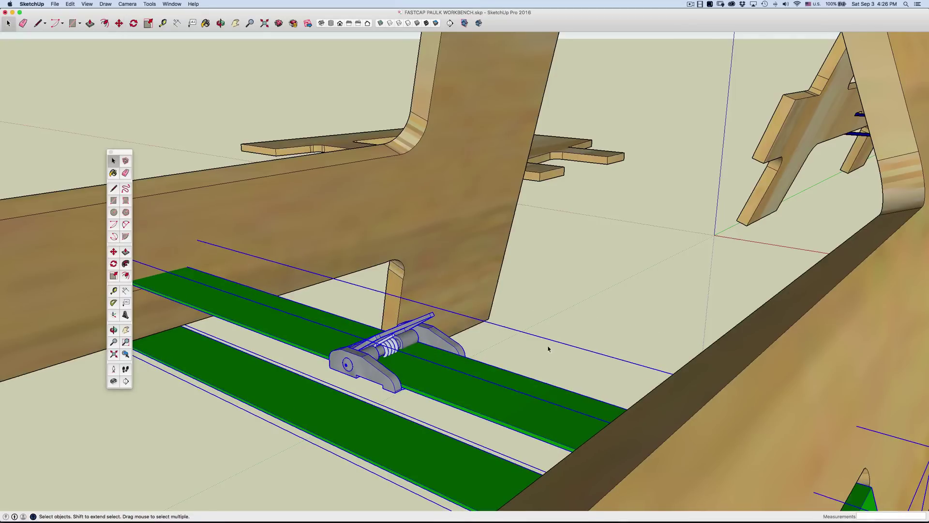
left_click(548, 348)
scroll(405, 372, "down", 10)
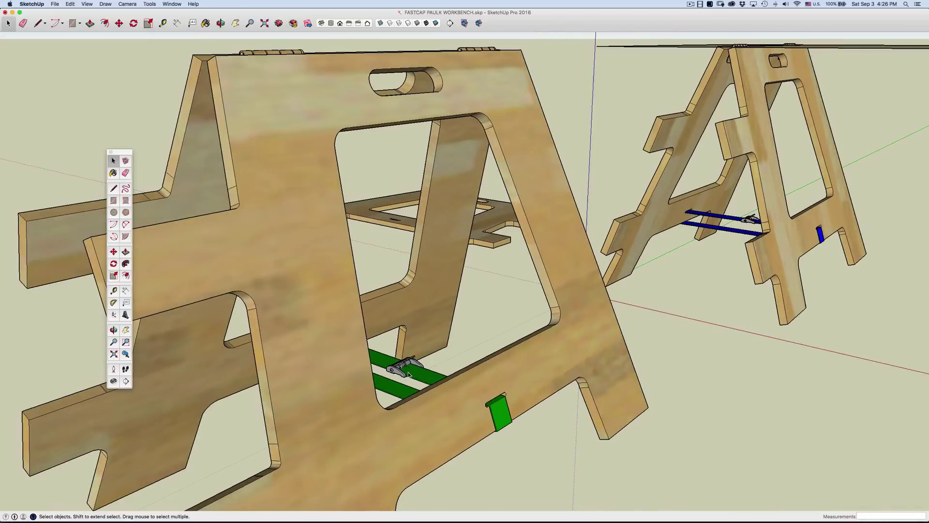
scroll(409, 374, "down", 2)
middle_click_drag(409, 373, 308, 415)
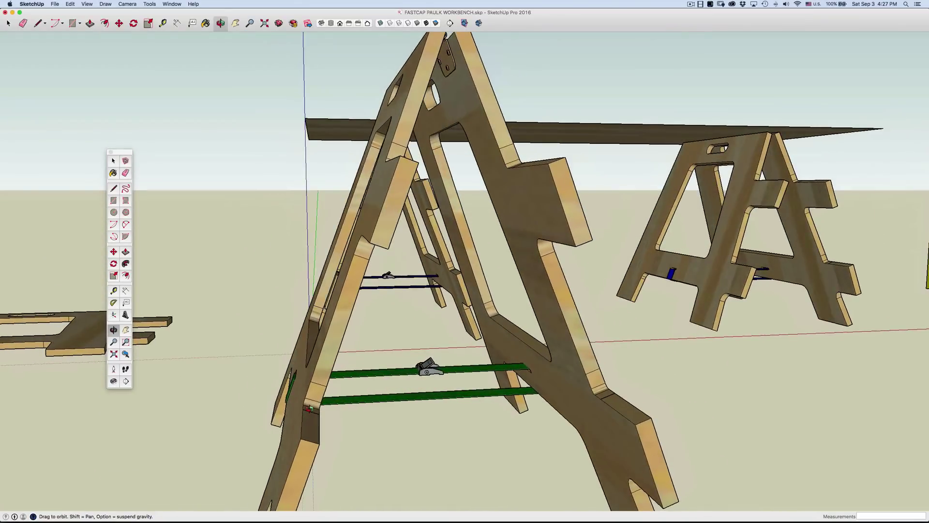
middle_click_drag(310, 384, 400, 417)
middle_click_drag(445, 457, 436, 460)
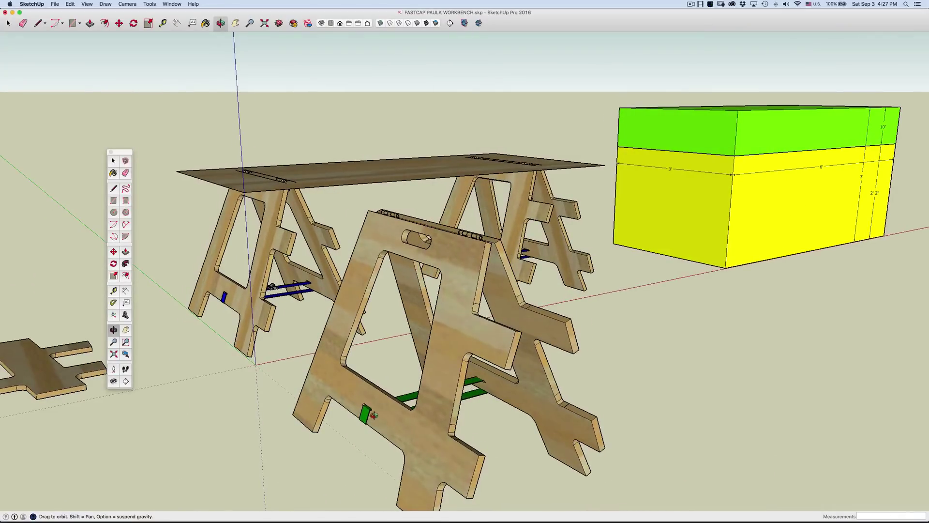
left_click_drag(373, 415, 496, 386)
left_click_drag(424, 432, 443, 400)
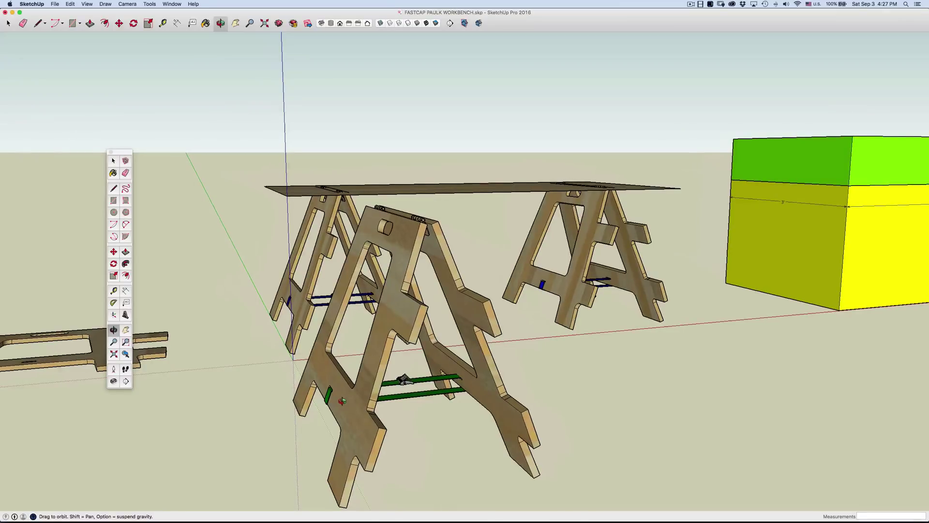
left_click_drag(342, 401, 401, 391)
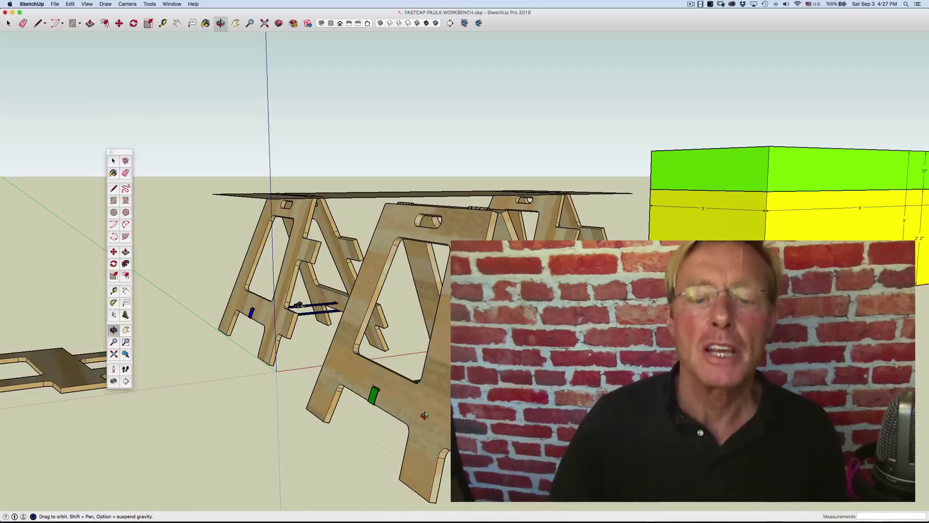
scroll(412, 408, "down", 3)
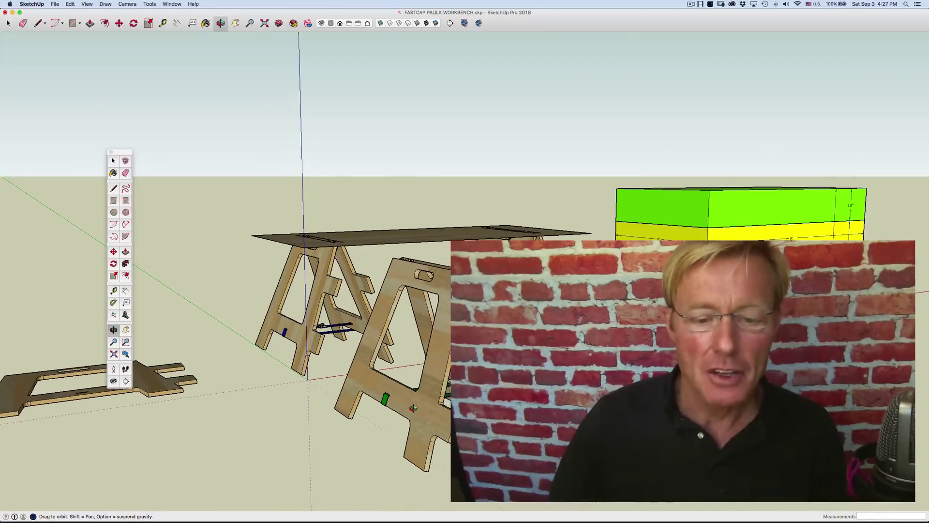
left_click_drag(419, 408, 443, 427)
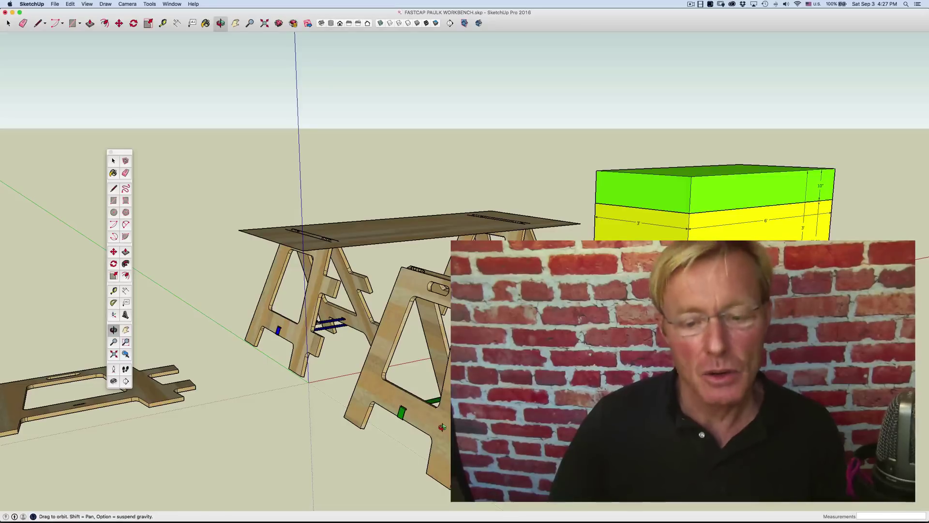
scroll(442, 426, "up", 3)
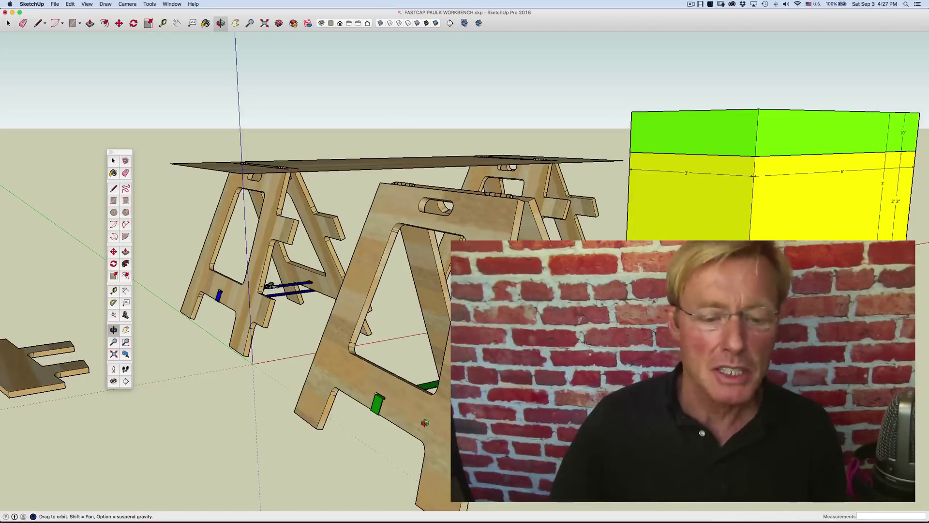
left_click_drag(439, 419, 453, 457)
scroll(448, 409, "down", 3)
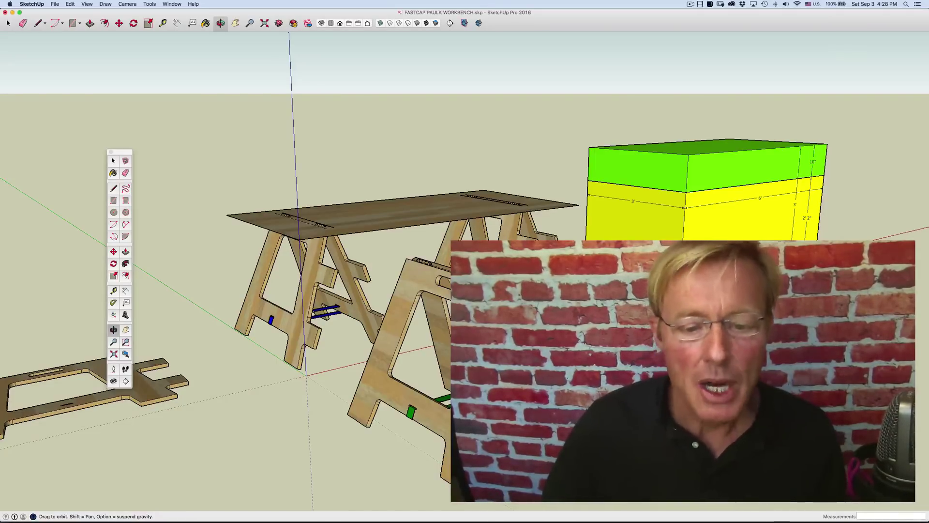
left_click_drag(443, 353, 443, 340)
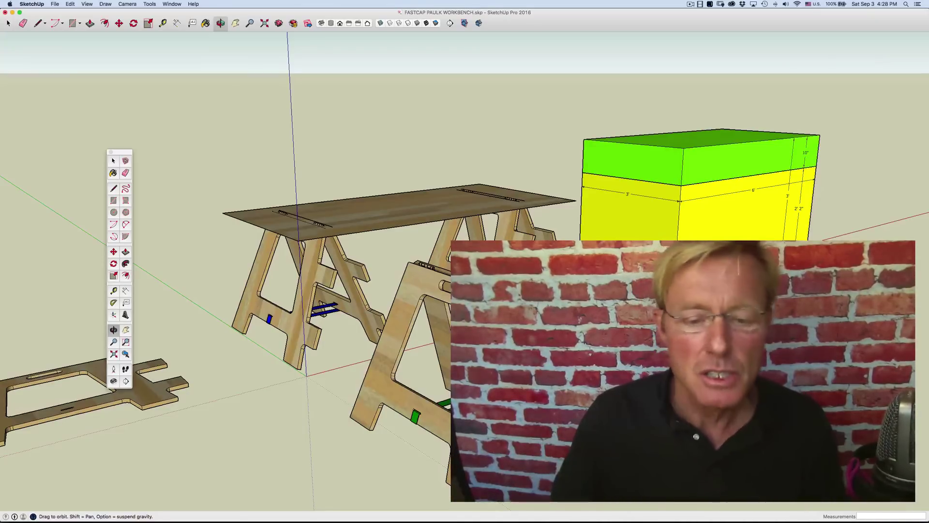
left_click_drag(242, 291, 256, 310)
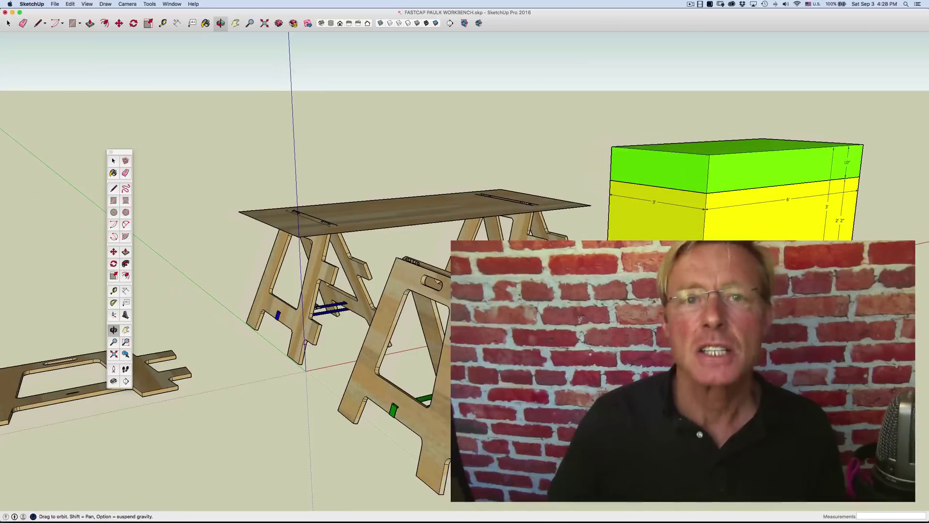
left_click_drag(310, 291, 318, 268)
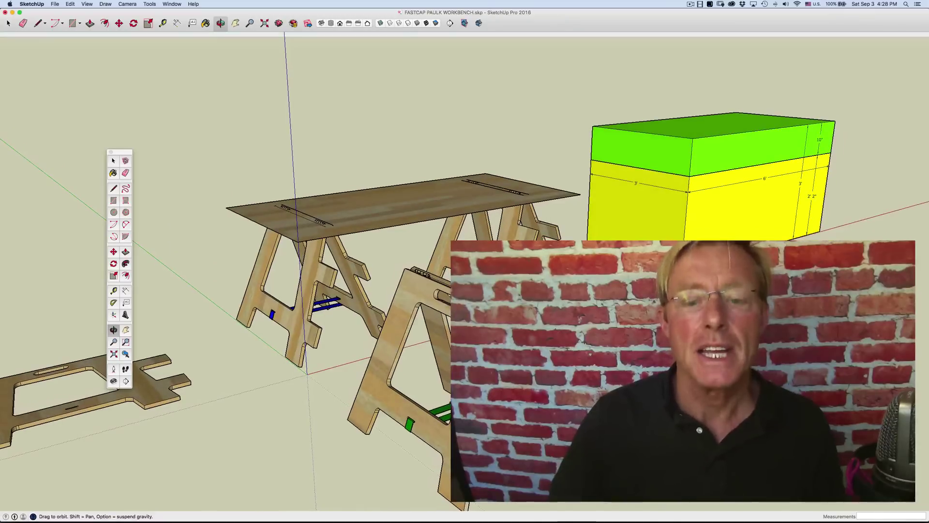
scroll(516, 376, "up", 2)
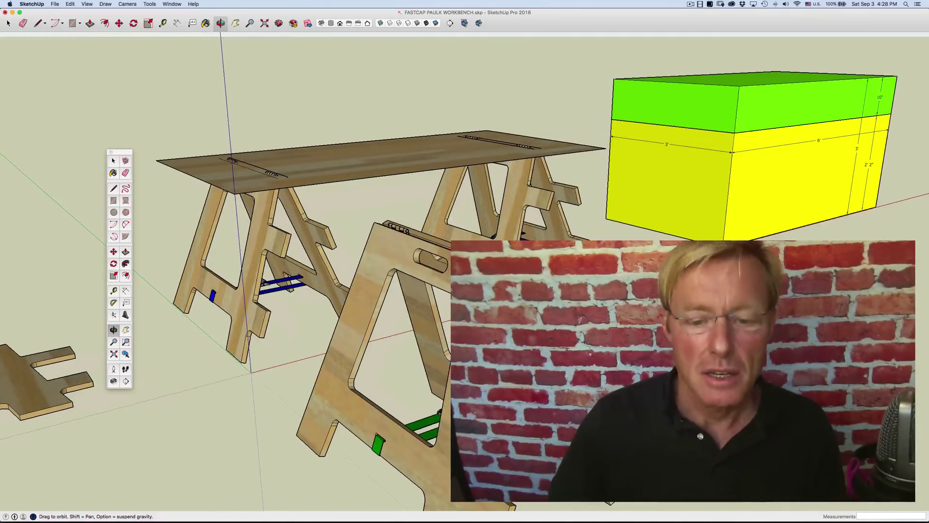
left_click_drag(264, 281, 284, 284)
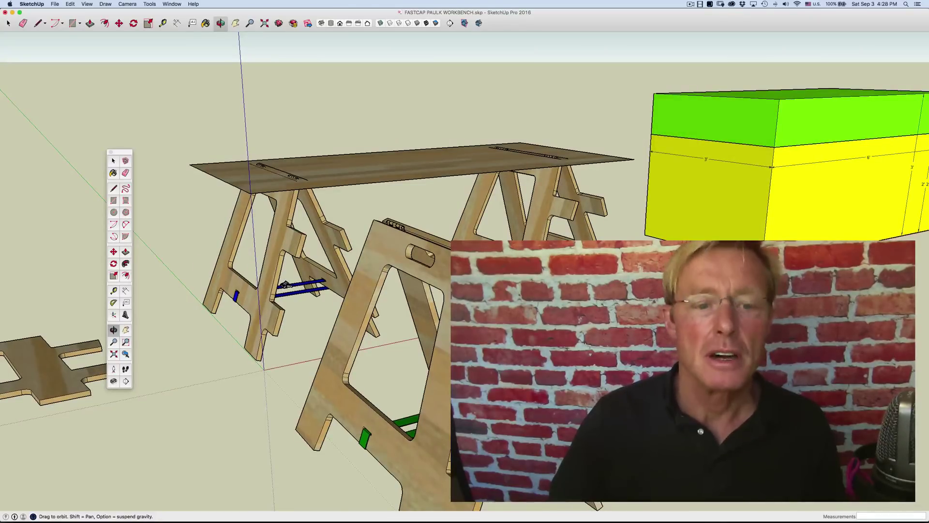
left_click_drag(285, 285, 472, 227)
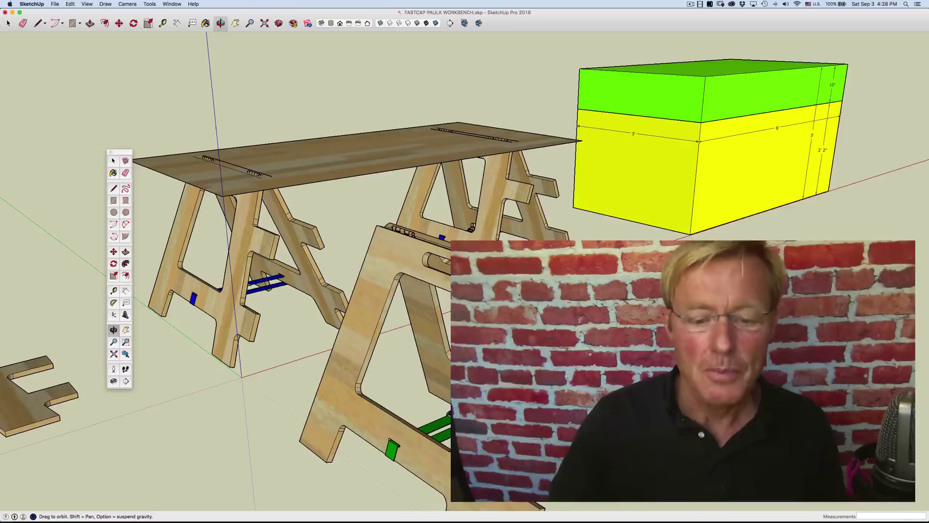